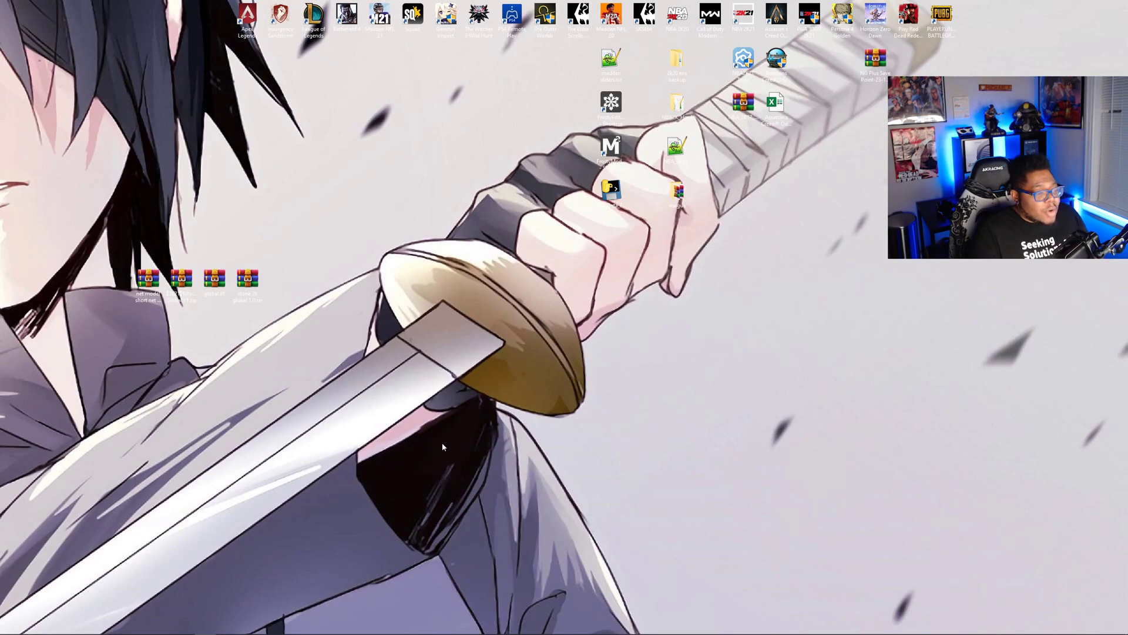
Move the four mod archives near the desktop's bottom edge and point out the net model archive.
{"action": "left_click_drag", "start_coordinate": [316, 351], "coordinate": [278, 545]}
{"action": "left_click", "coordinate": [264, 504]}
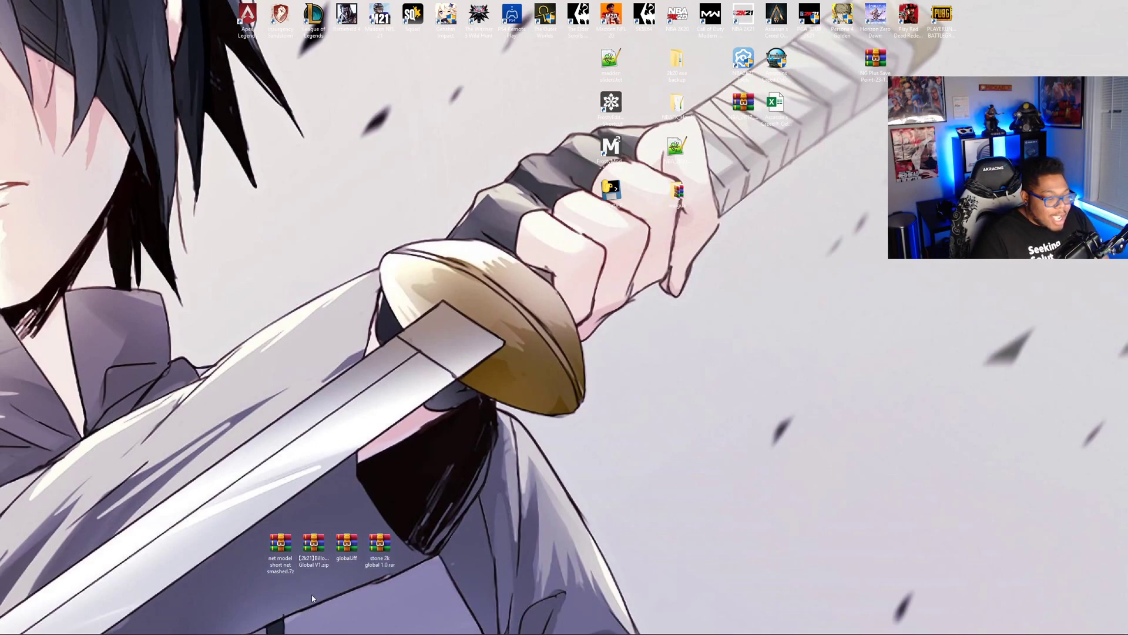
{"action": "left_click", "coordinate": [288, 570]}
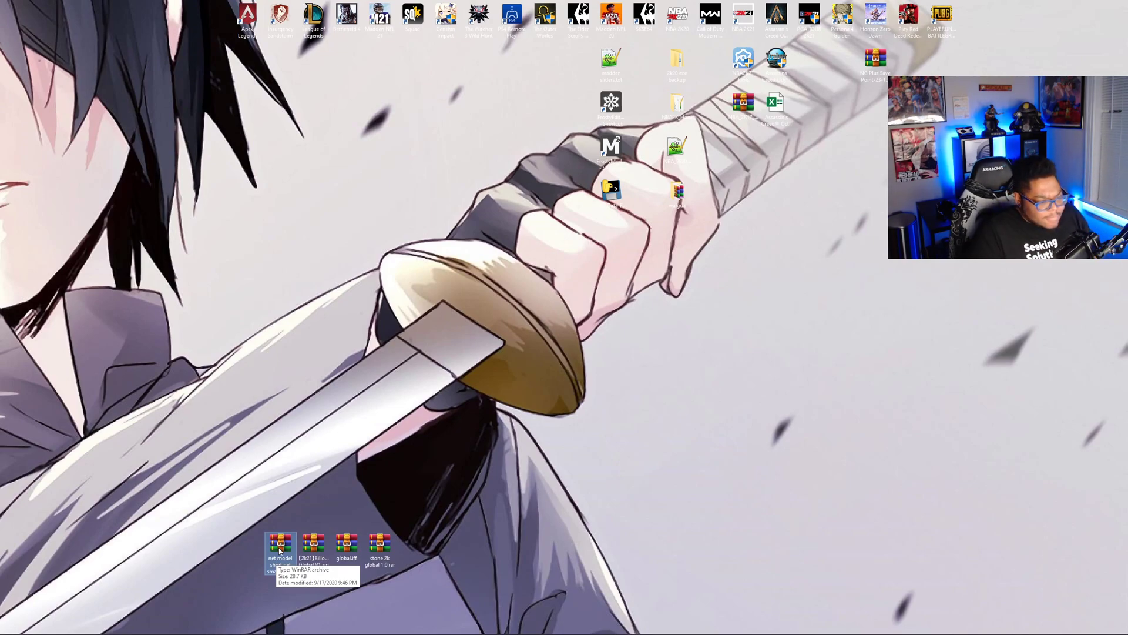
{"action": "left_click", "coordinate": [291, 456]}
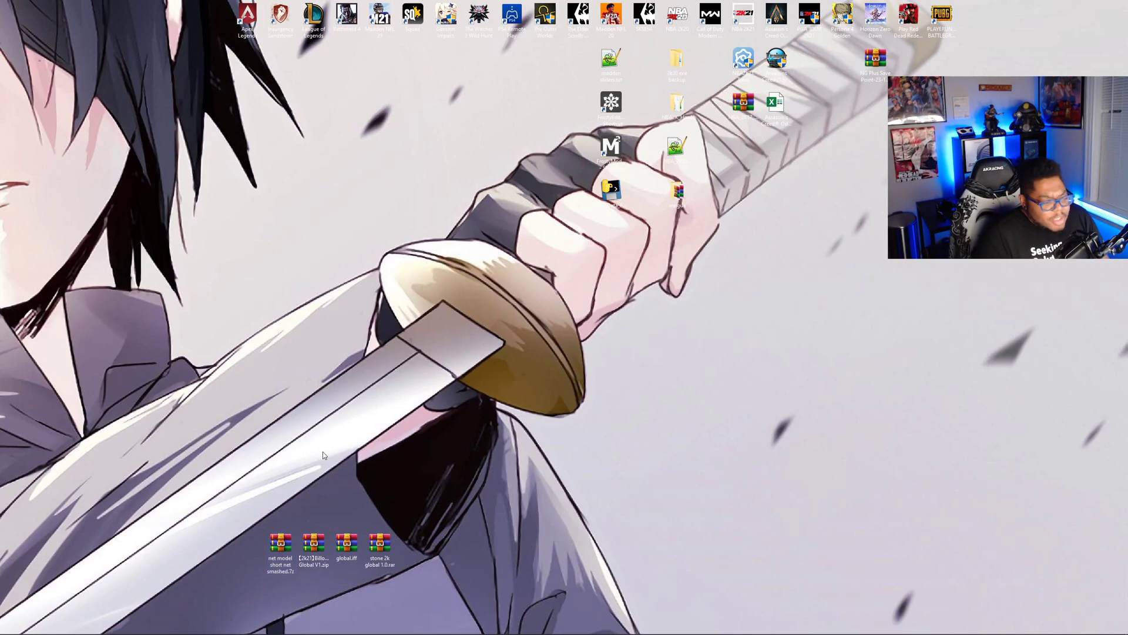
Point out Billows Global V1, global.iff and stone 2k global 1.0 in turn.
{"action": "left_click", "coordinate": [315, 569]}
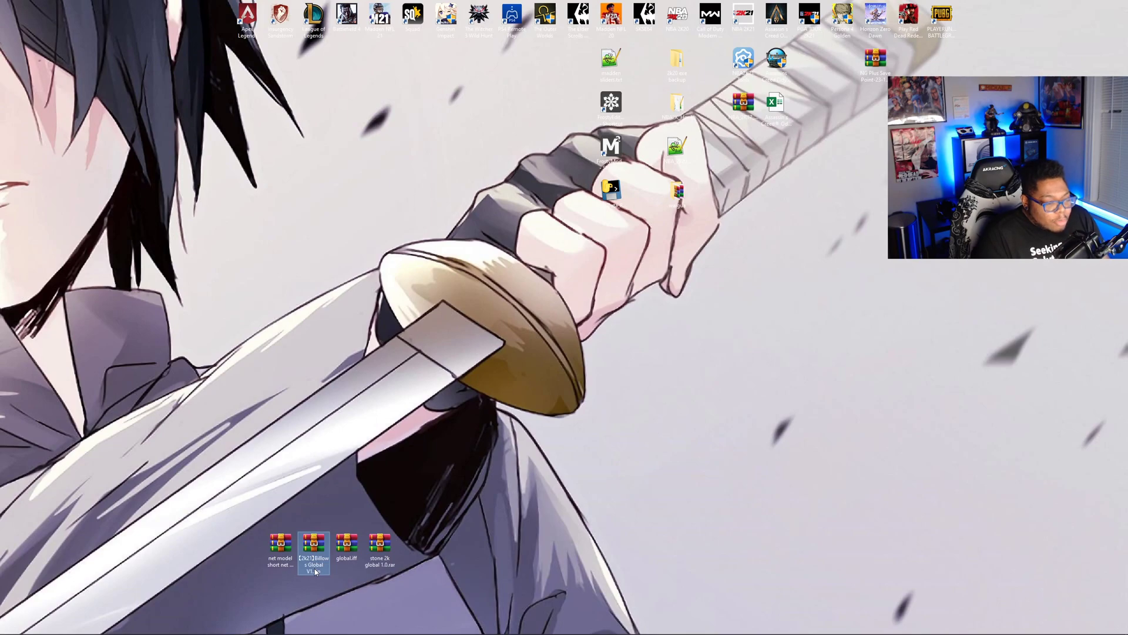
{"action": "left_click", "coordinate": [344, 558]}
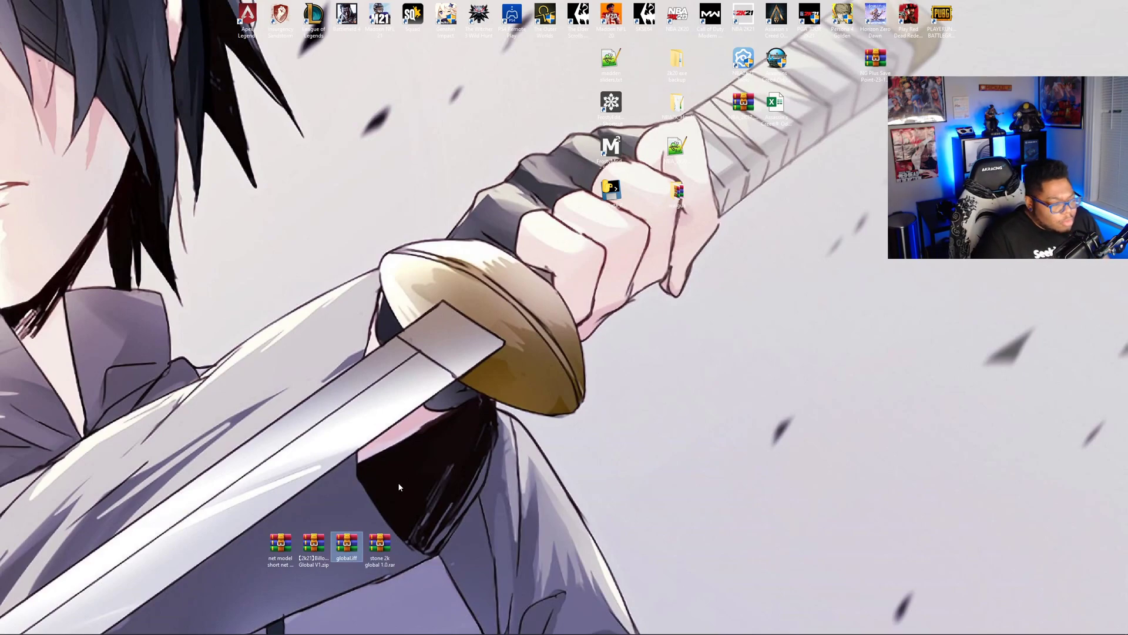
{"action": "left_click", "coordinate": [389, 545]}
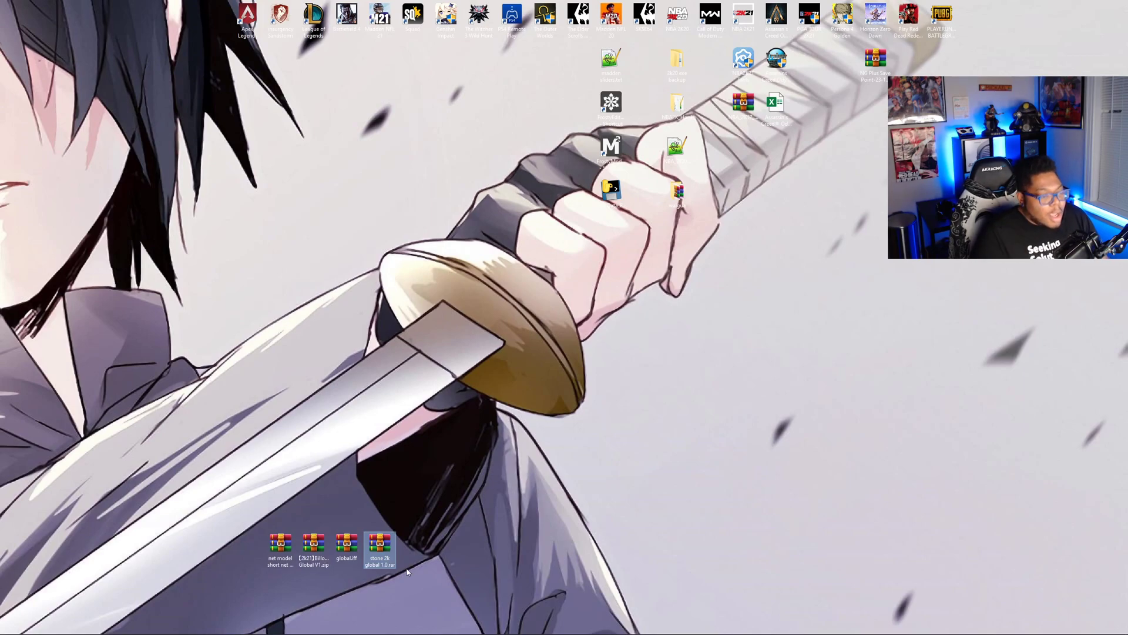
{"action": "mouse_move", "coordinate": [133, 629]}
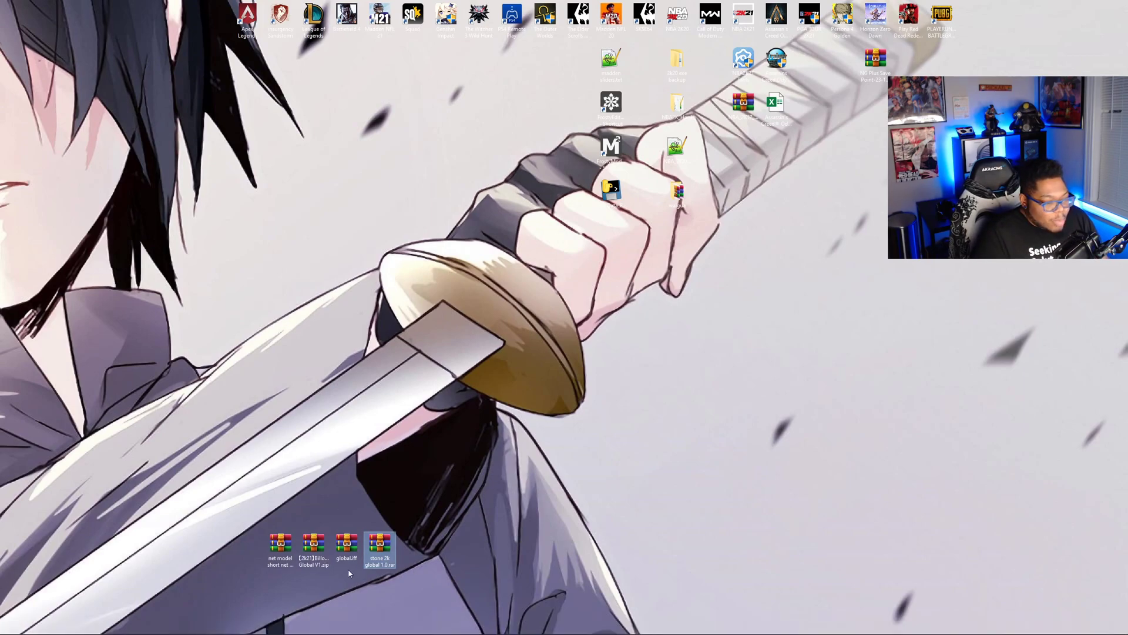
{"action": "left_click", "coordinate": [309, 566]}
{"action": "mouse_move", "coordinate": [121, 627]}
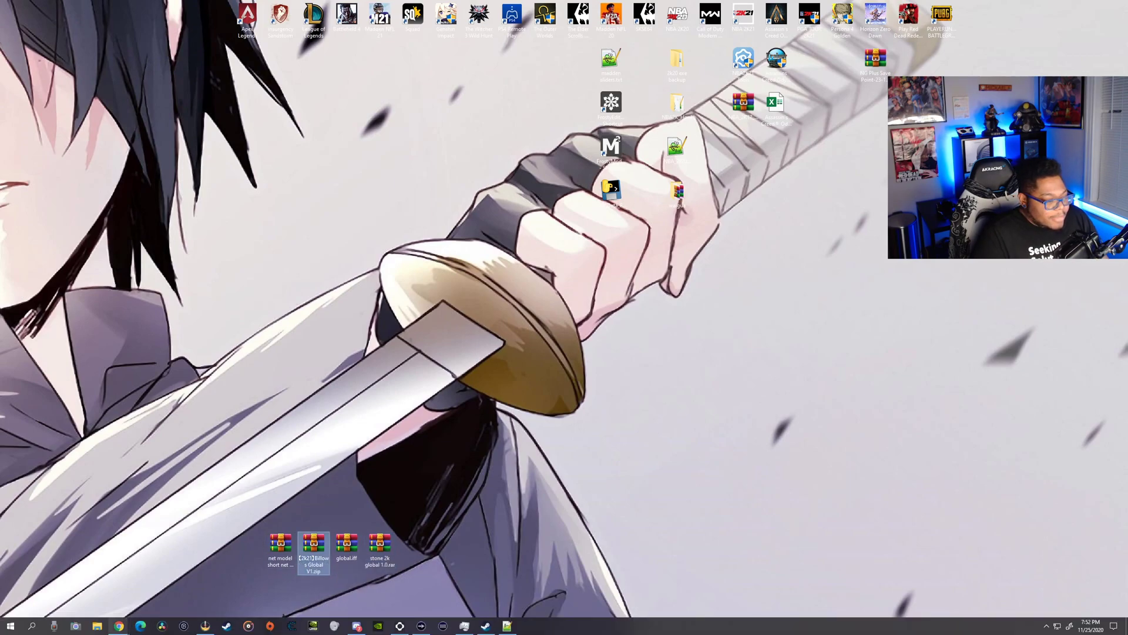
{"action": "left_click", "coordinate": [175, 607]}
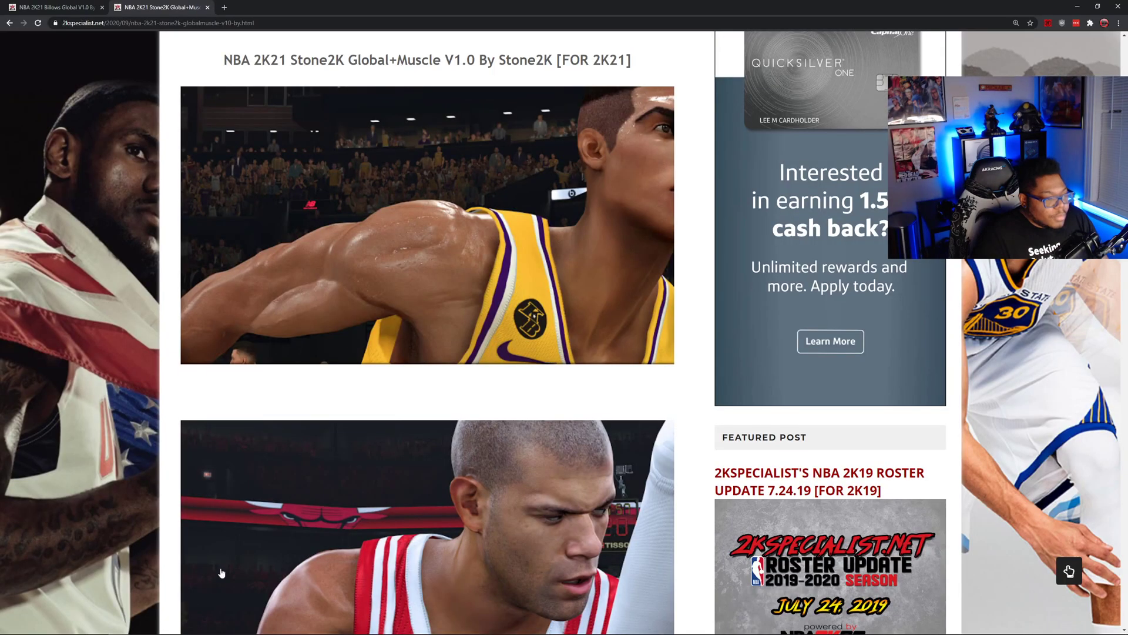
{"action": "key", "text": "ctrl+shift+Tab"}
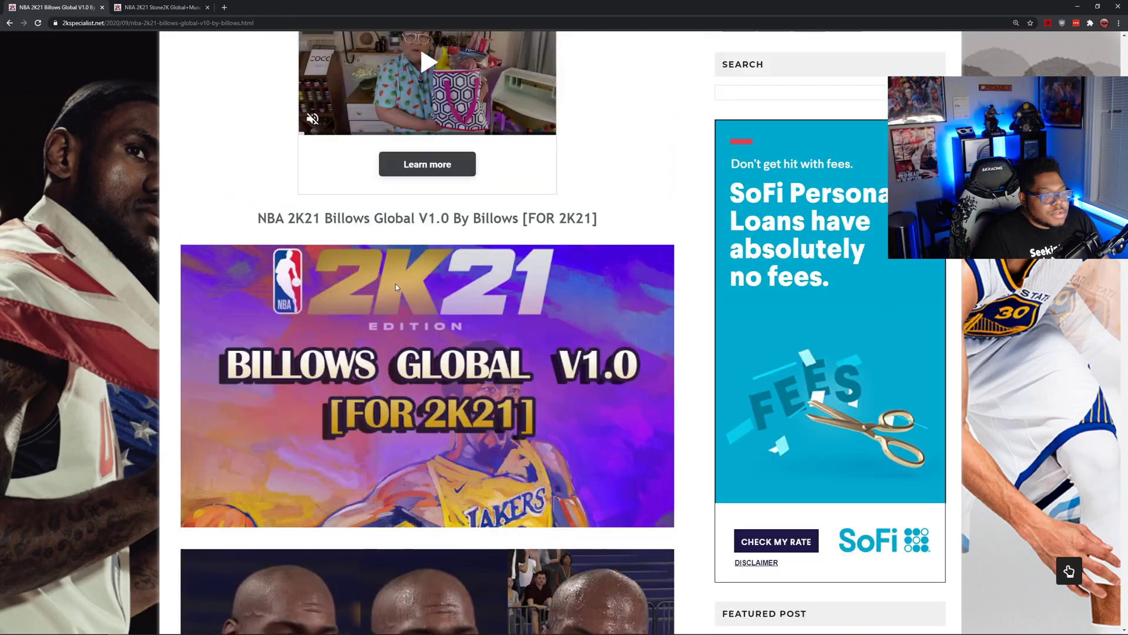
{"action": "scroll", "coordinate": [395, 287], "scroll_direction": "down", "scroll_amount": 7}
{"action": "scroll", "coordinate": [396, 287], "scroll_direction": "up", "scroll_amount": 6}
{"action": "scroll", "coordinate": [453, 363], "scroll_direction": "down", "scroll_amount": 5}
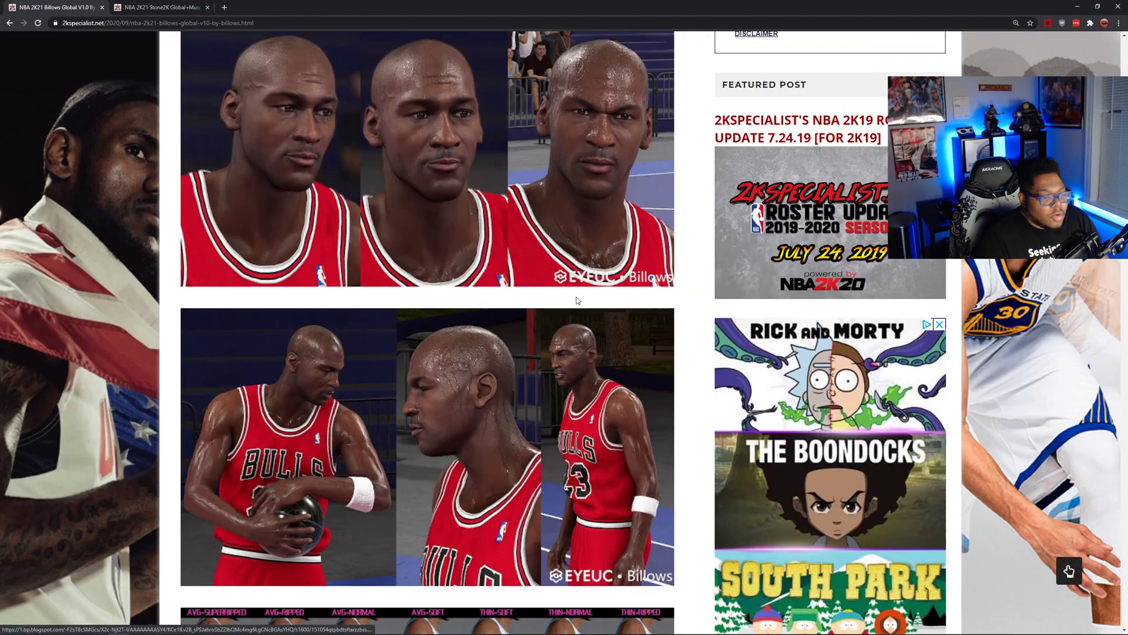
{"action": "scroll", "coordinate": [453, 364], "scroll_direction": "down", "scroll_amount": 10}
{"action": "scroll", "coordinate": [453, 364], "scroll_direction": "up", "scroll_amount": 6}
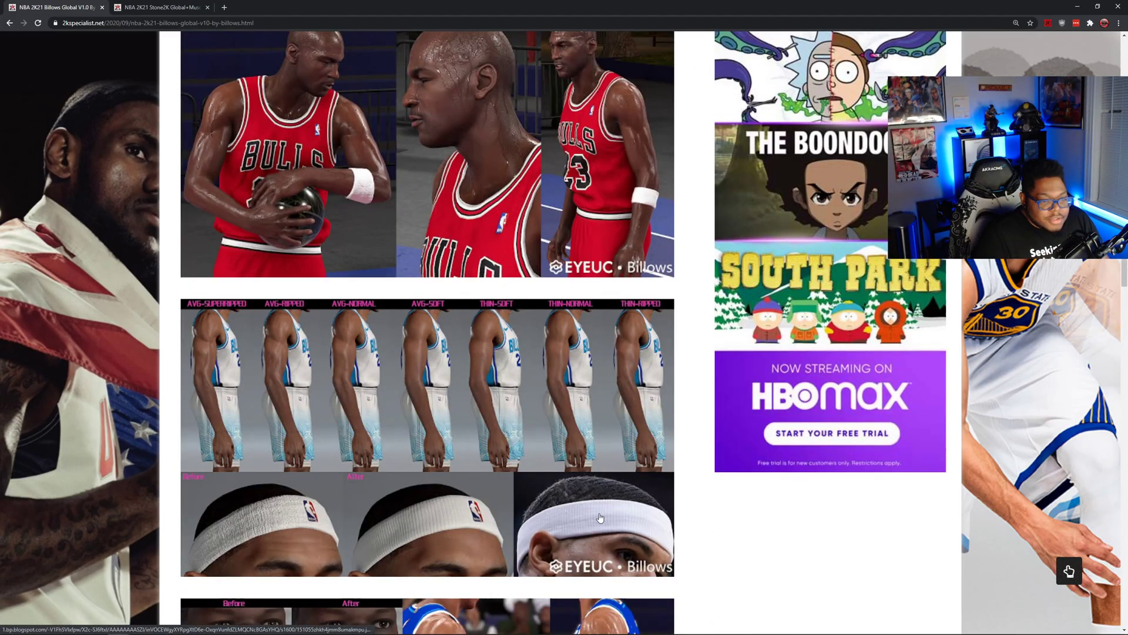
{"action": "scroll", "coordinate": [391, 394], "scroll_direction": "down", "scroll_amount": 6}
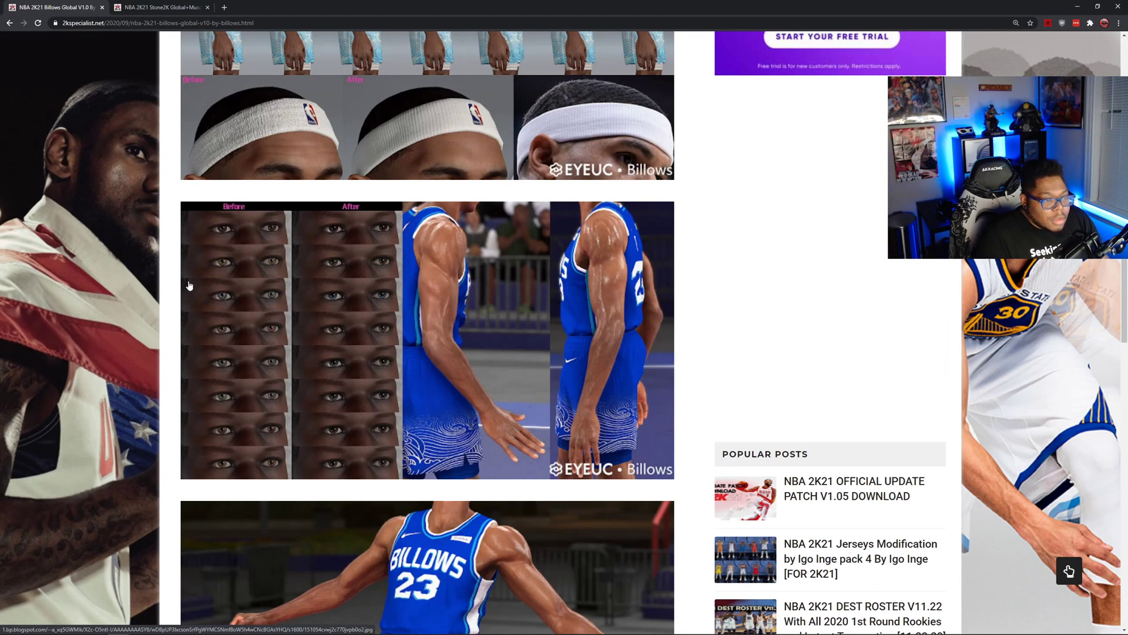
{"action": "scroll", "coordinate": [299, 348], "scroll_direction": "down", "scroll_amount": 8}
{"action": "scroll", "coordinate": [399, 199], "scroll_direction": "up", "scroll_amount": 2}
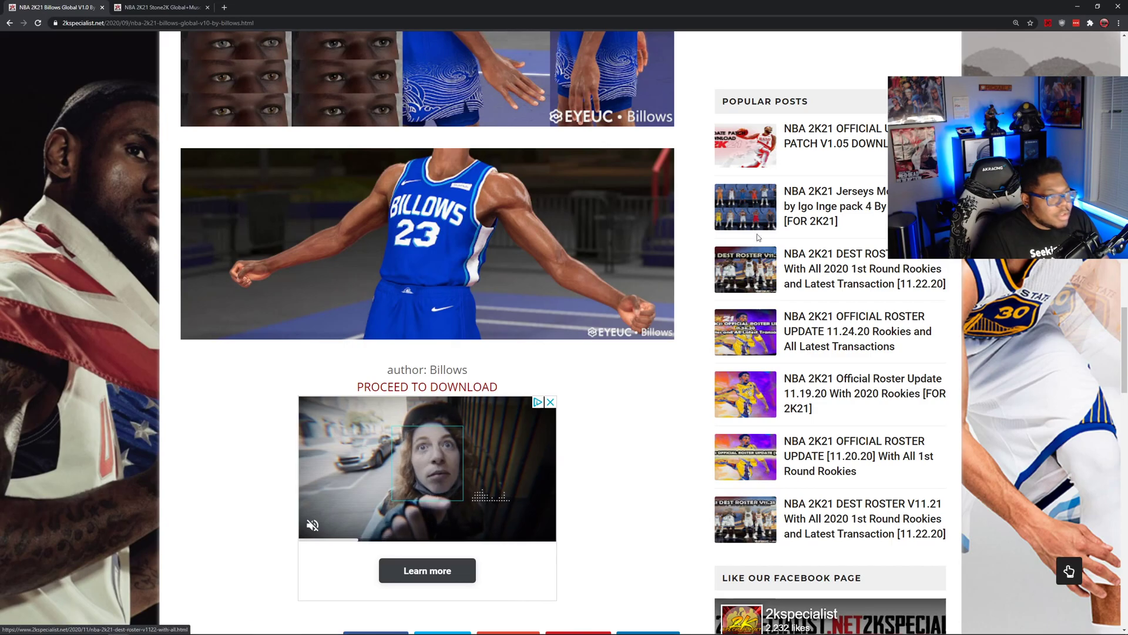
{"action": "left_click", "coordinate": [160, 6]}
{"action": "scroll", "coordinate": [365, 272], "scroll_direction": "down", "scroll_amount": 5}
{"action": "scroll", "coordinate": [315, 394], "scroll_direction": "up", "scroll_amount": 3}
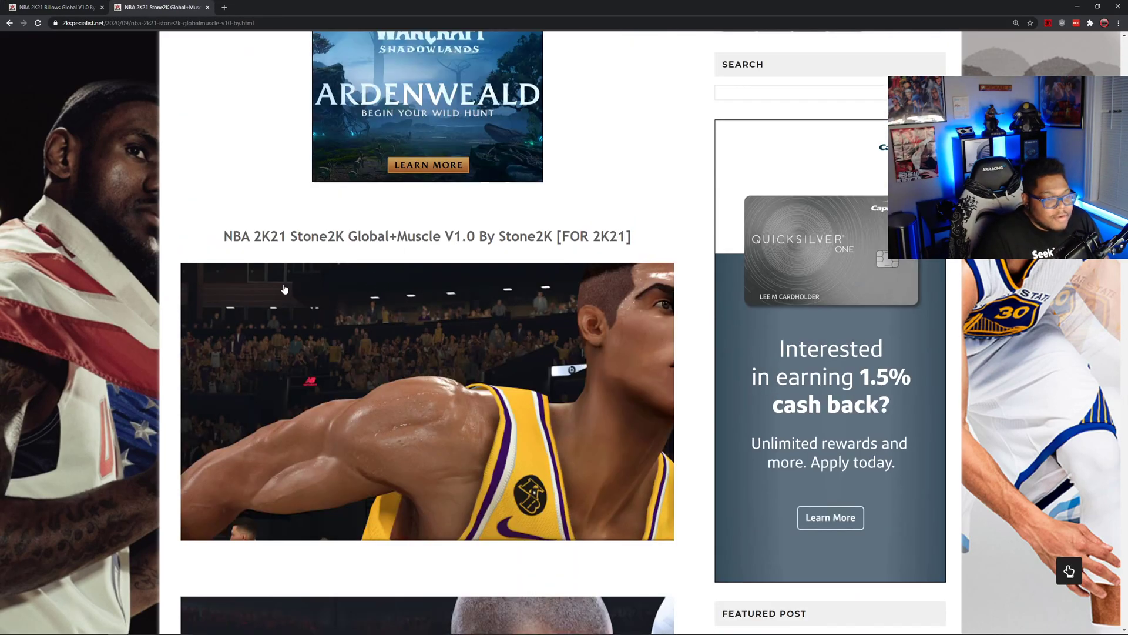
{"action": "scroll", "coordinate": [315, 394], "scroll_direction": "down", "scroll_amount": 20}
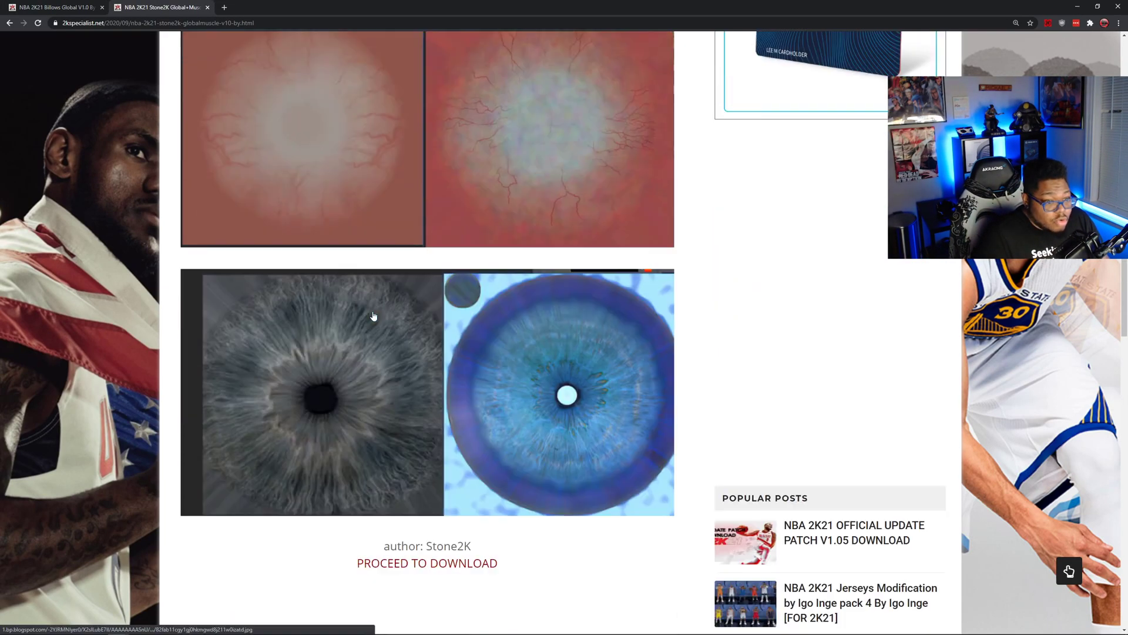
{"action": "scroll", "coordinate": [374, 309], "scroll_direction": "up", "scroll_amount": 18}
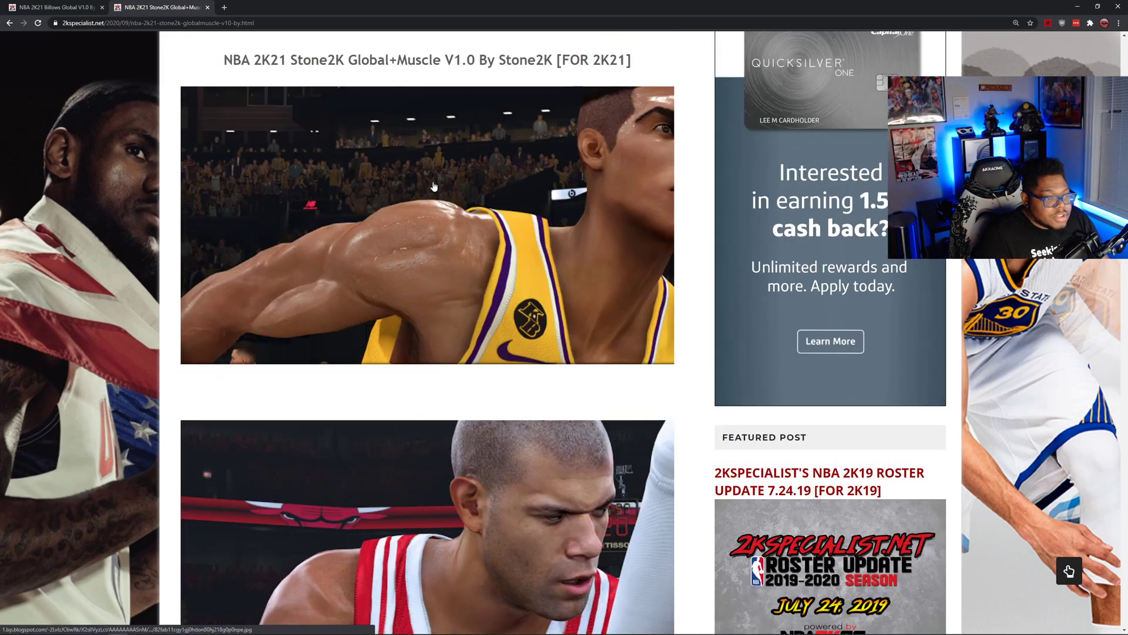
{"action": "scroll", "coordinate": [449, 399], "scroll_direction": "down", "scroll_amount": 4}
{"action": "scroll", "coordinate": [352, 382], "scroll_direction": "up", "scroll_amount": 8}
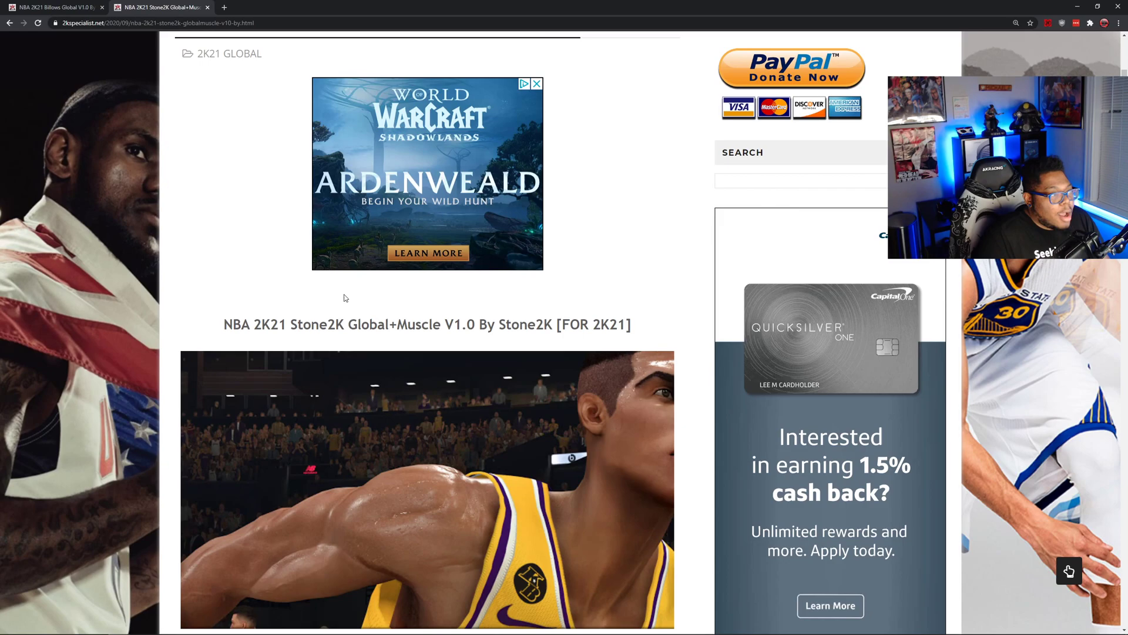
{"action": "left_click", "coordinate": [64, 7]}
{"action": "scroll", "coordinate": [274, 373], "scroll_direction": "up", "scroll_amount": 10}
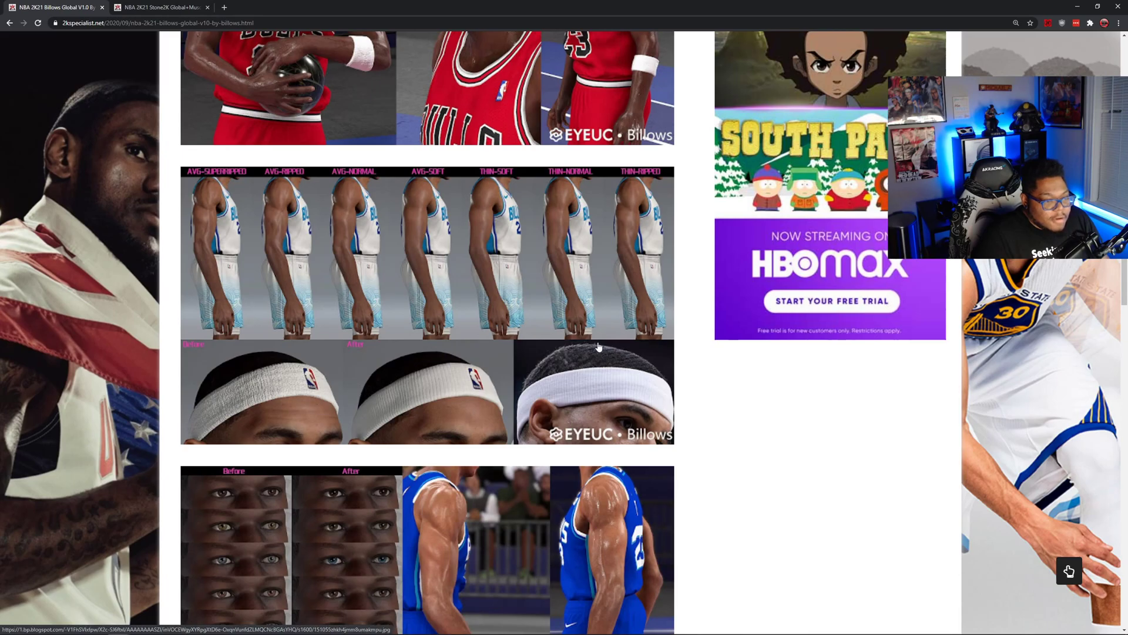
{"action": "scroll", "coordinate": [406, 452], "scroll_direction": "up", "scroll_amount": 2}
{"action": "scroll", "coordinate": [406, 452], "scroll_direction": "up", "scroll_amount": 15}
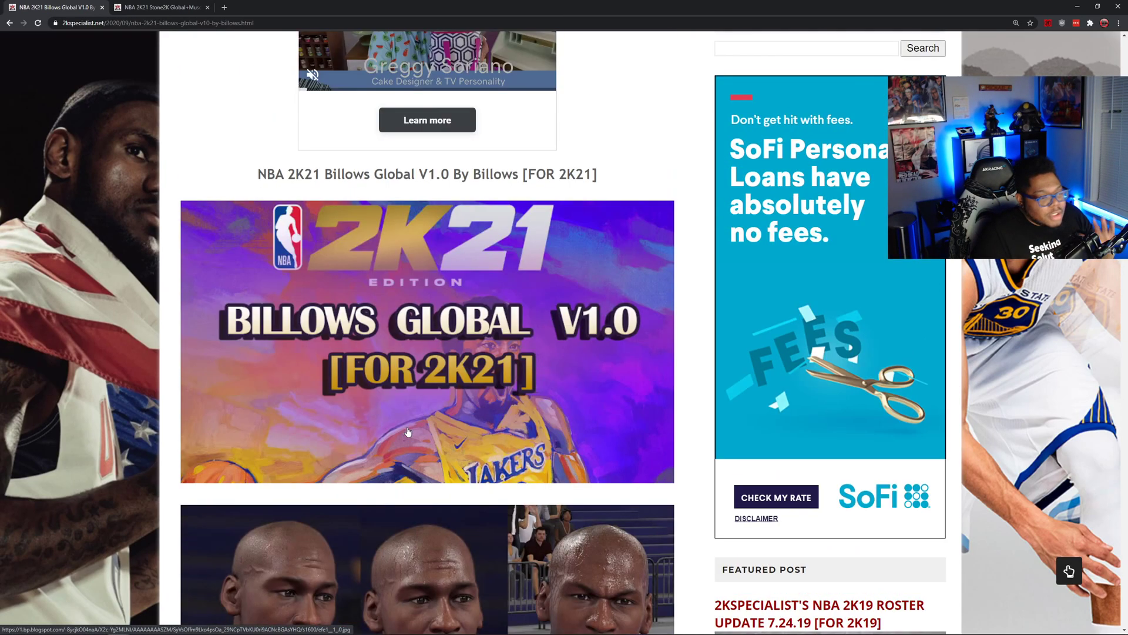
{"action": "scroll", "coordinate": [338, 408], "scroll_direction": "down", "scroll_amount": 5}
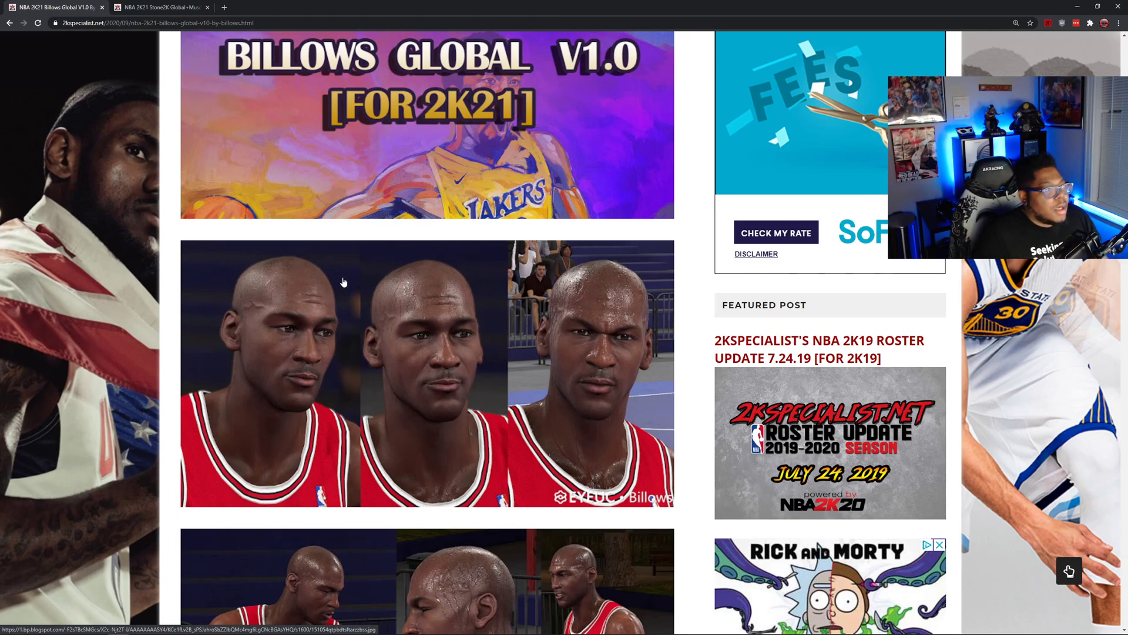
{"action": "key", "text": "ctrl+Tab"}
{"action": "scroll", "coordinate": [447, 227], "scroll_direction": "down", "scroll_amount": 3}
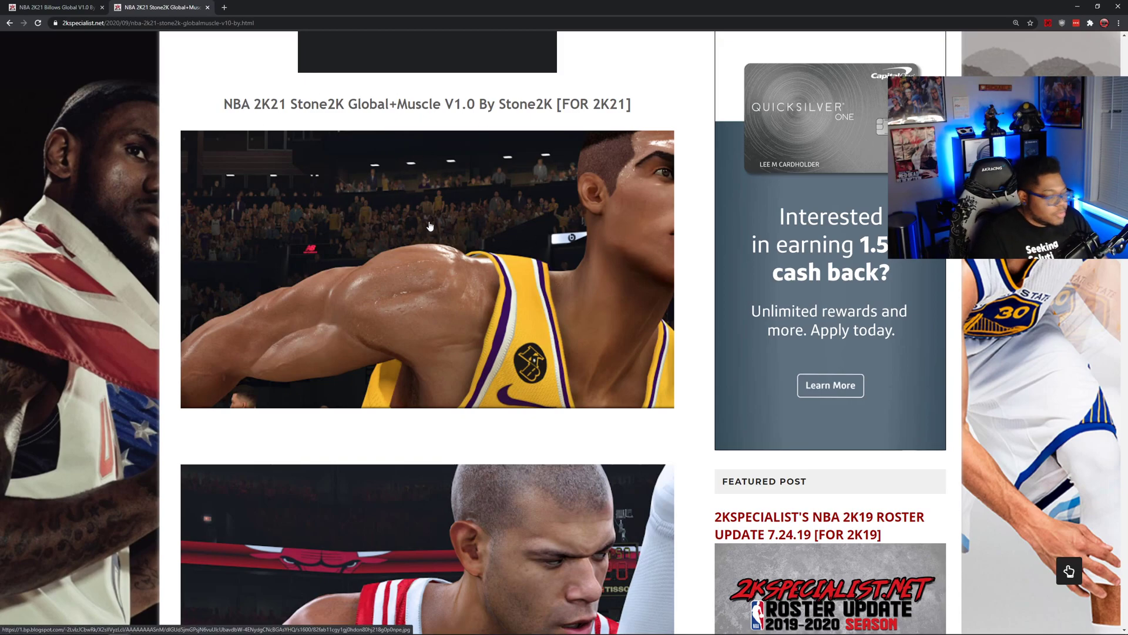
{"action": "scroll", "coordinate": [471, 305], "scroll_direction": "down", "scroll_amount": 7}
{"action": "scroll", "coordinate": [469, 329], "scroll_direction": "up", "scroll_amount": 2}
{"action": "scroll", "coordinate": [469, 353], "scroll_direction": "down", "scroll_amount": 4}
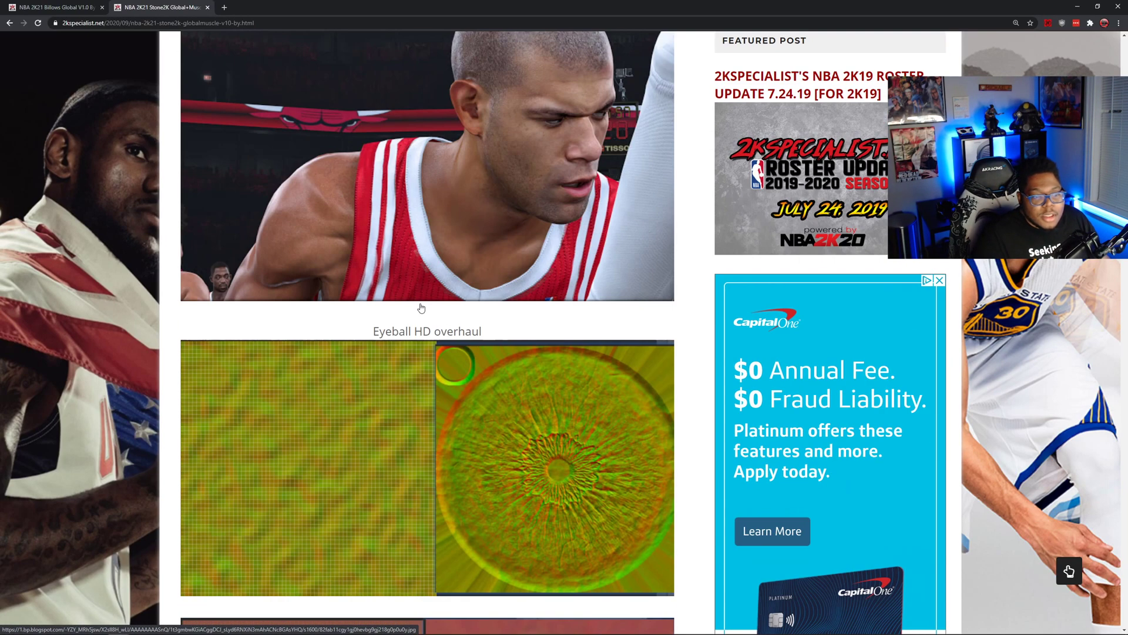
{"action": "scroll", "coordinate": [390, 284], "scroll_direction": "down", "scroll_amount": 10}
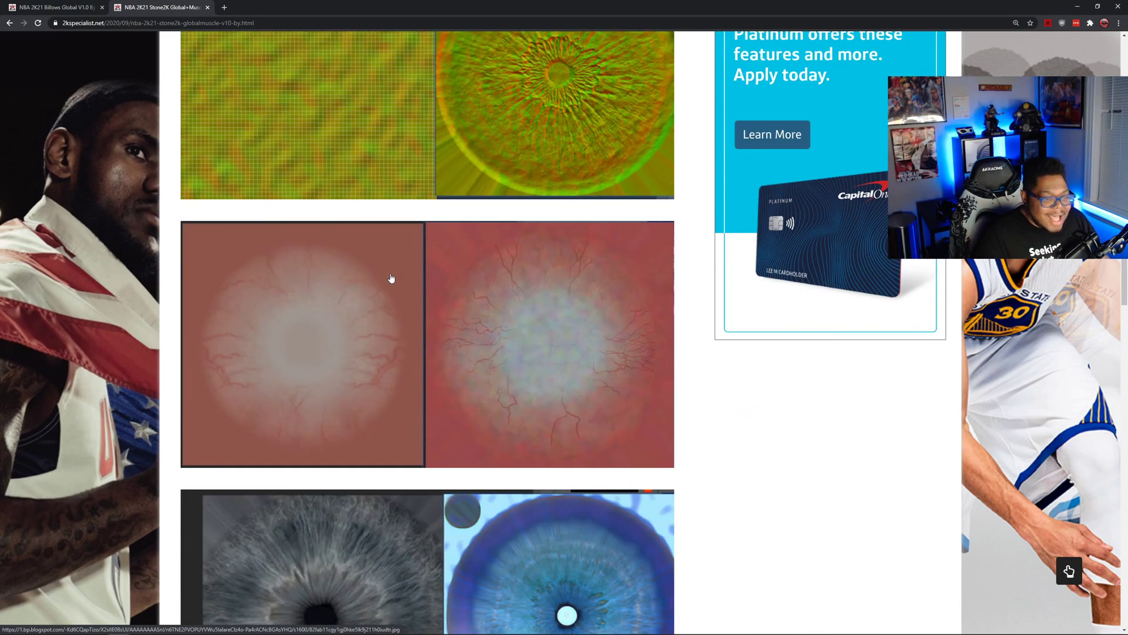
{"action": "scroll", "coordinate": [390, 277], "scroll_direction": "up", "scroll_amount": 4}
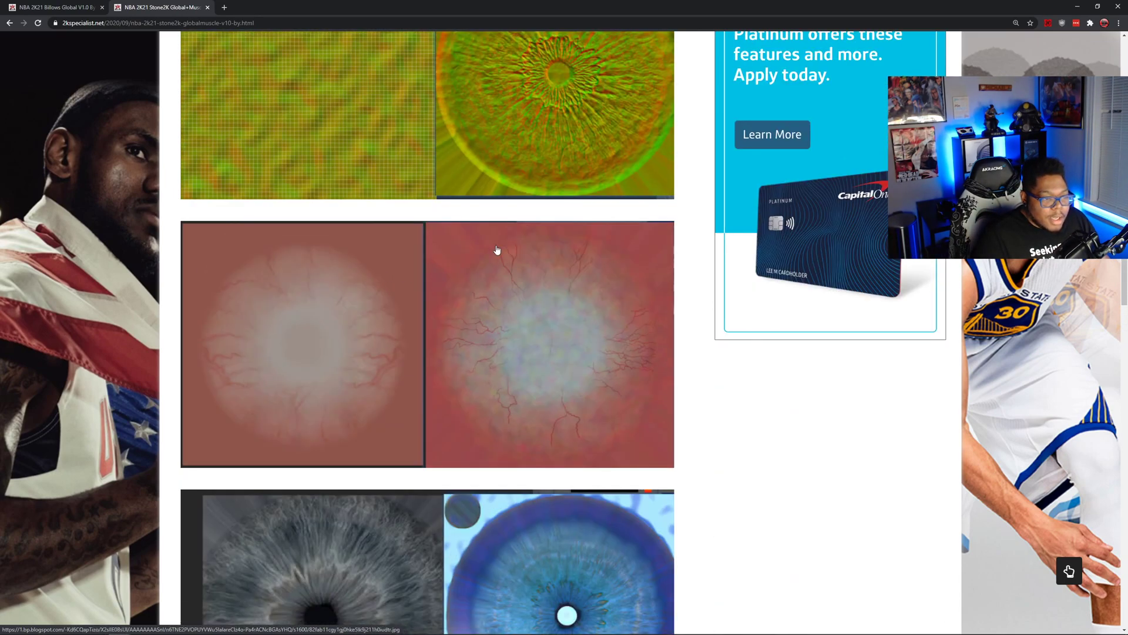
{"action": "left_click", "coordinate": [1078, 7]}
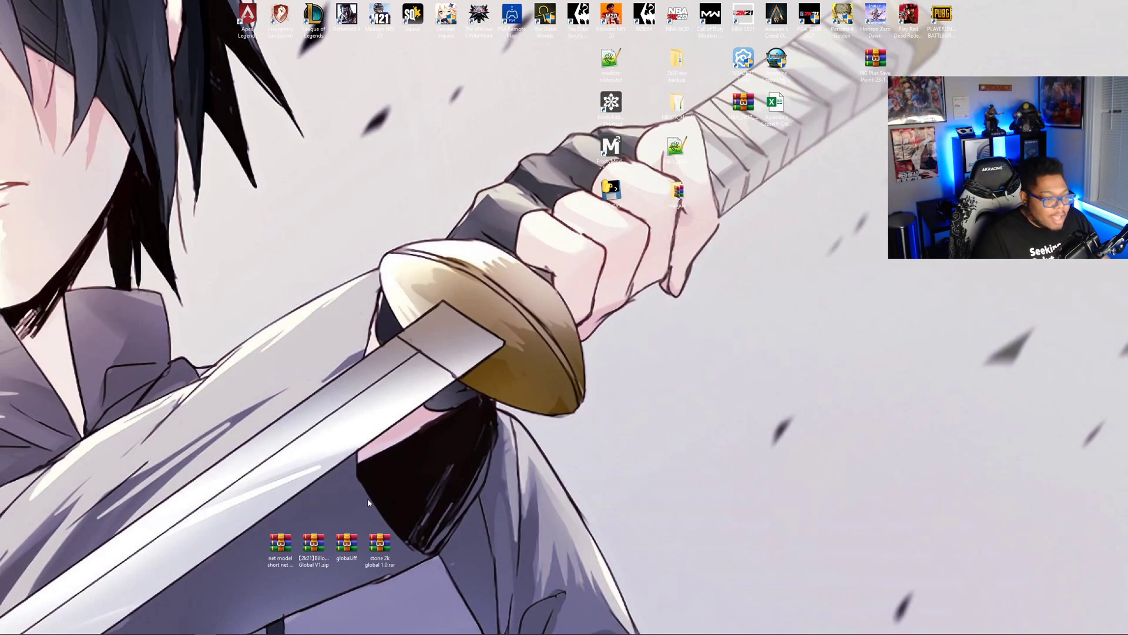
{"action": "left_click", "coordinate": [348, 544]}
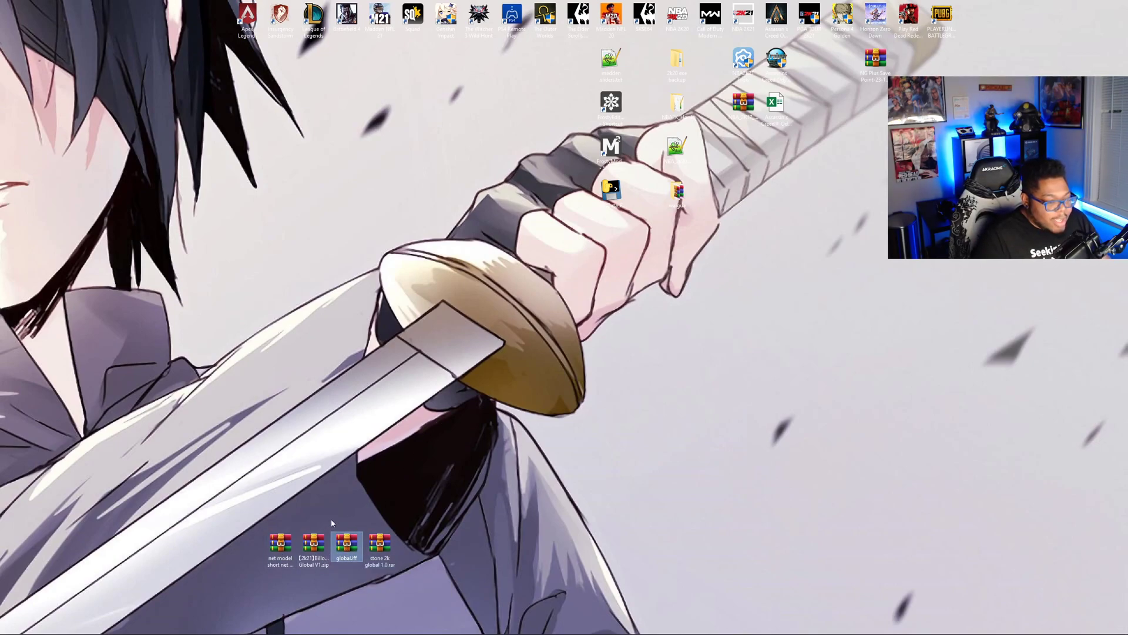
{"action": "left_click", "coordinate": [282, 543]}
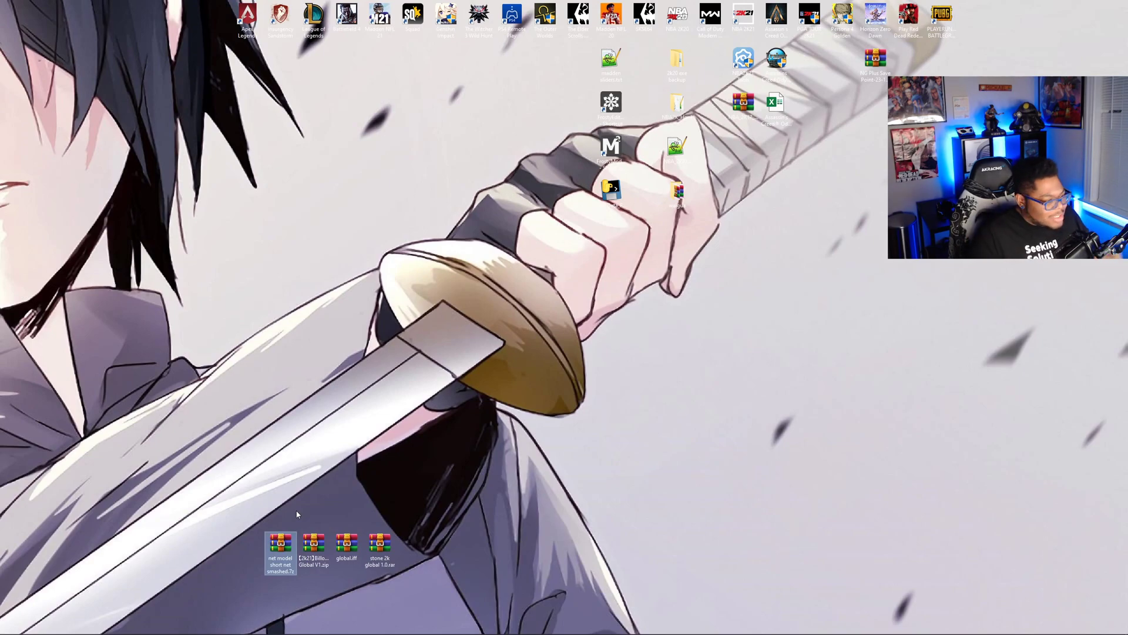
{"action": "left_click", "coordinate": [315, 492]}
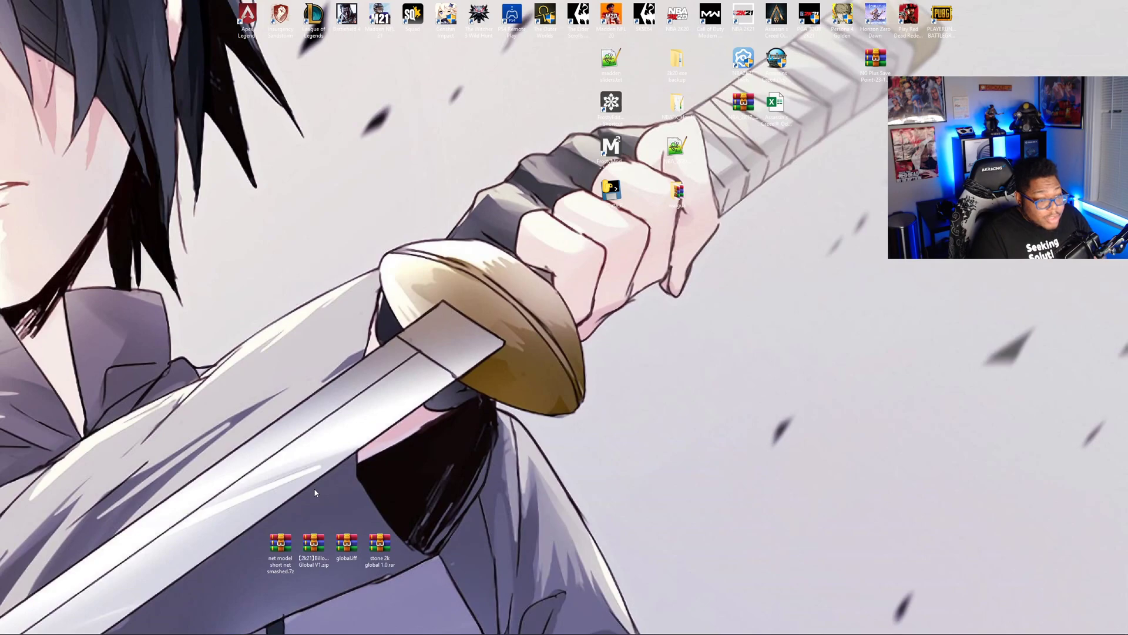
Create a new empty folder on the desktop.
{"action": "right_click", "coordinate": [449, 413]}
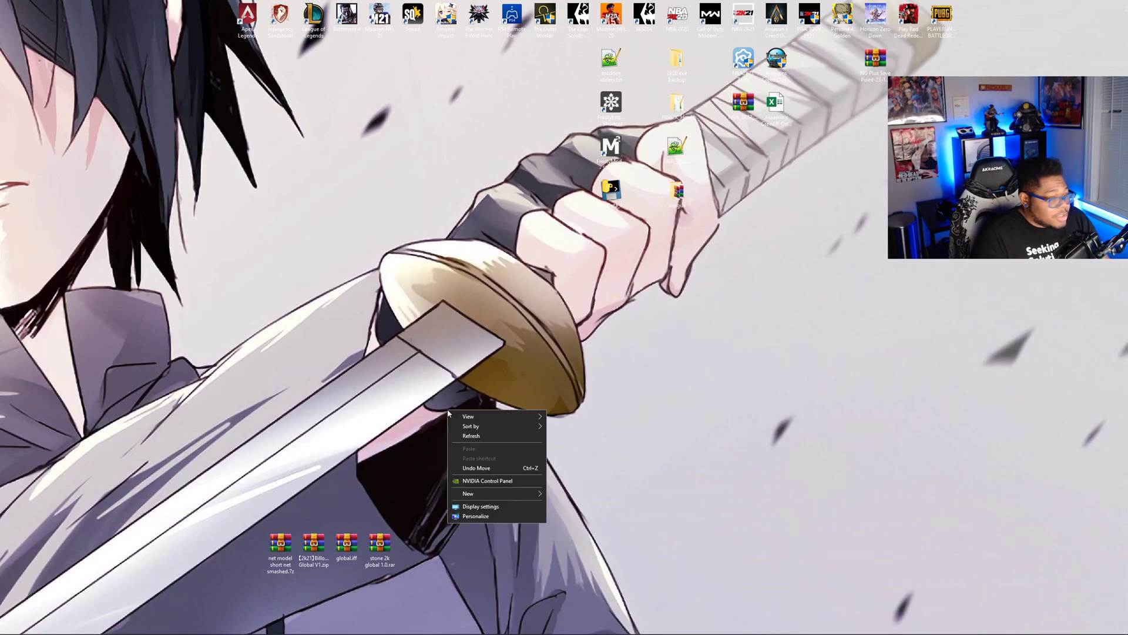
{"action": "left_click", "coordinate": [442, 329]}
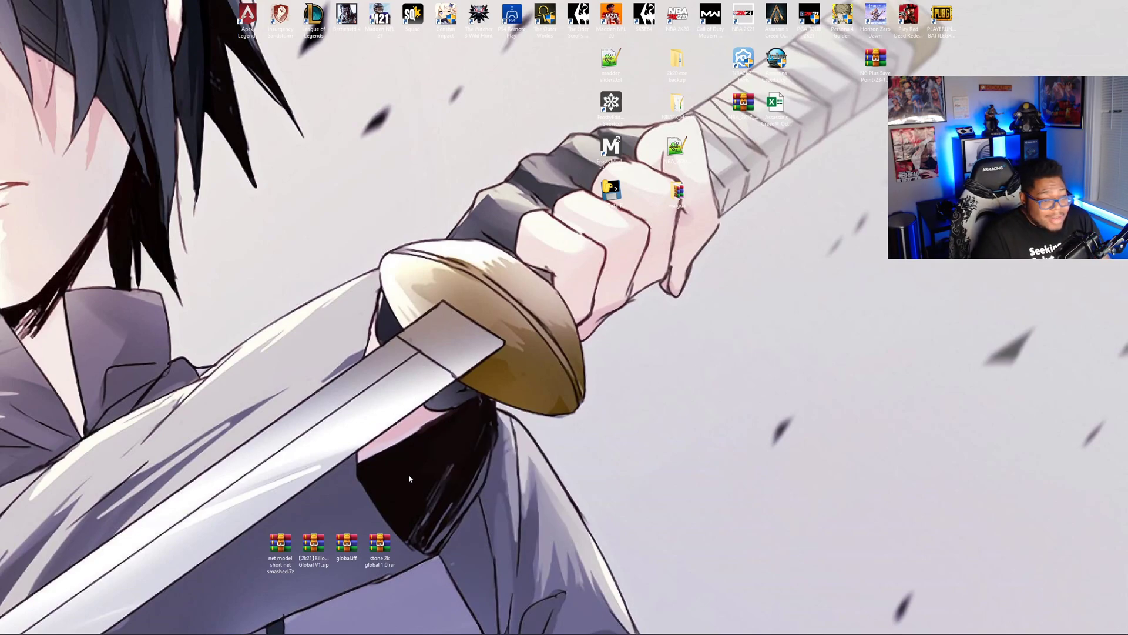
{"action": "right_click", "coordinate": [536, 460]}
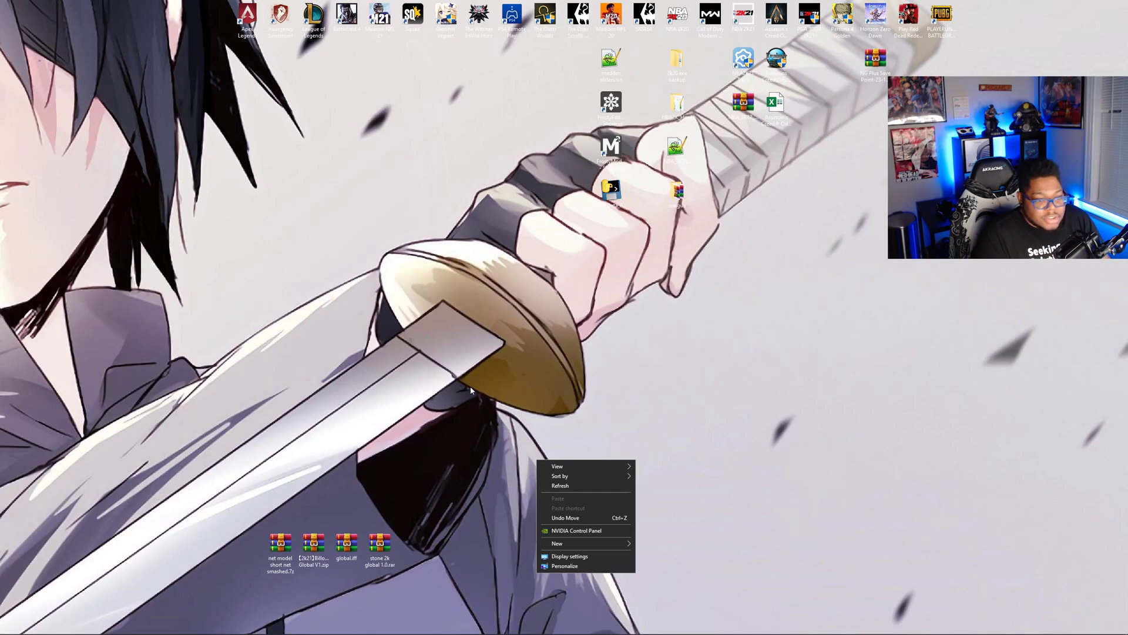
{"action": "left_click", "coordinate": [398, 355]}
{"action": "right_click", "coordinate": [438, 413]}
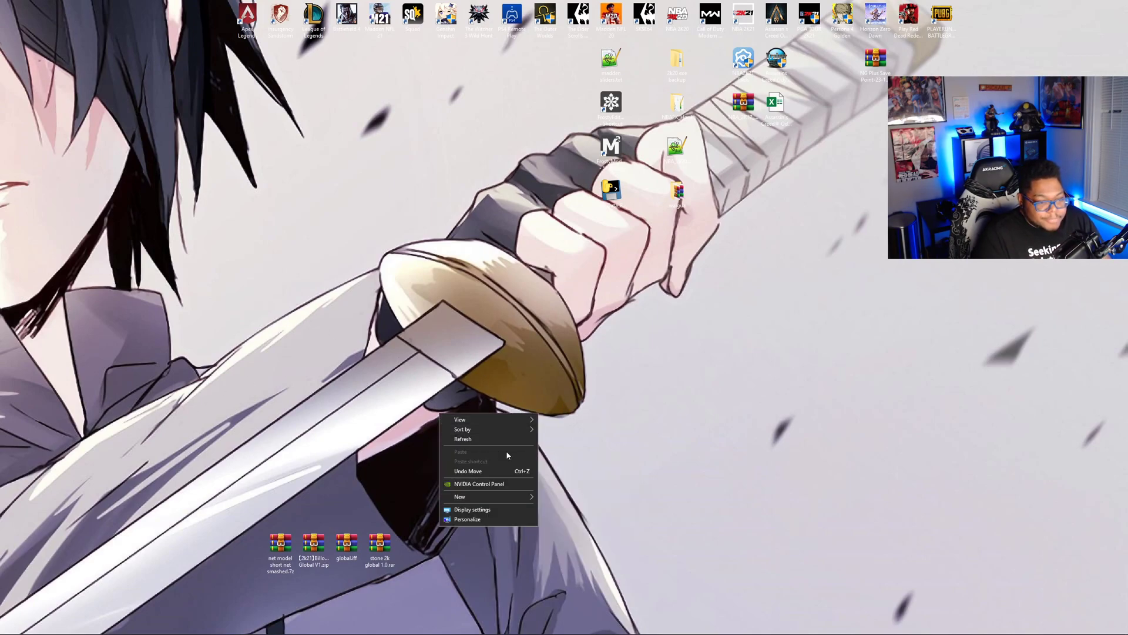
{"action": "mouse_move", "coordinate": [466, 497]}
{"action": "left_click", "coordinate": [558, 497]}
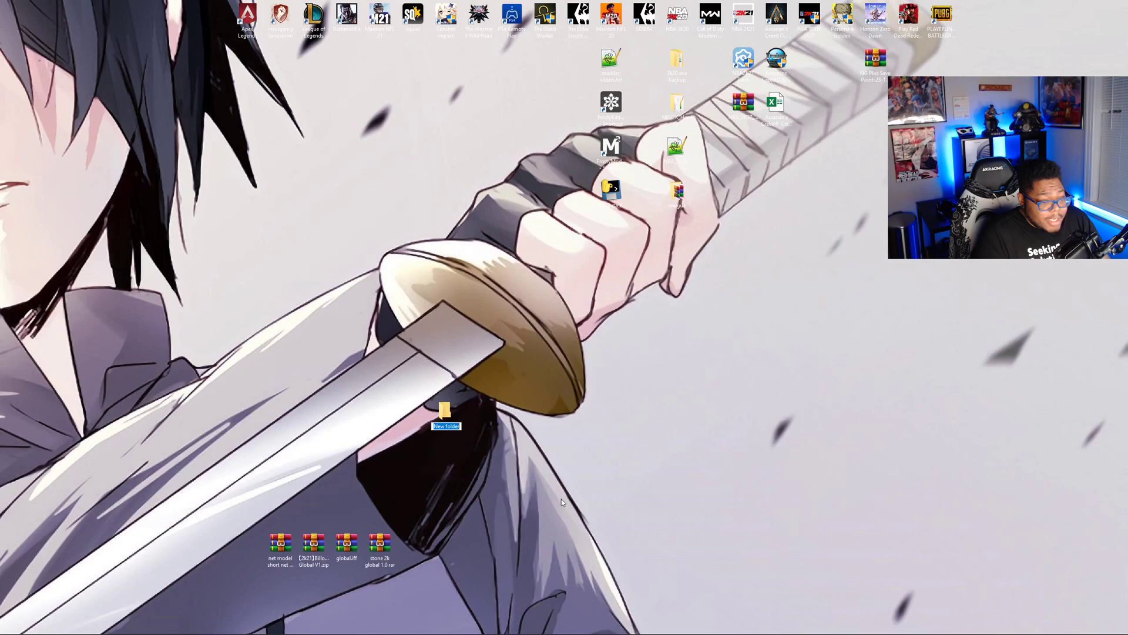
Open the new folder, then open the Billows Global V1 zip in WinRAR.
{"action": "double_click", "coordinate": [447, 414]}
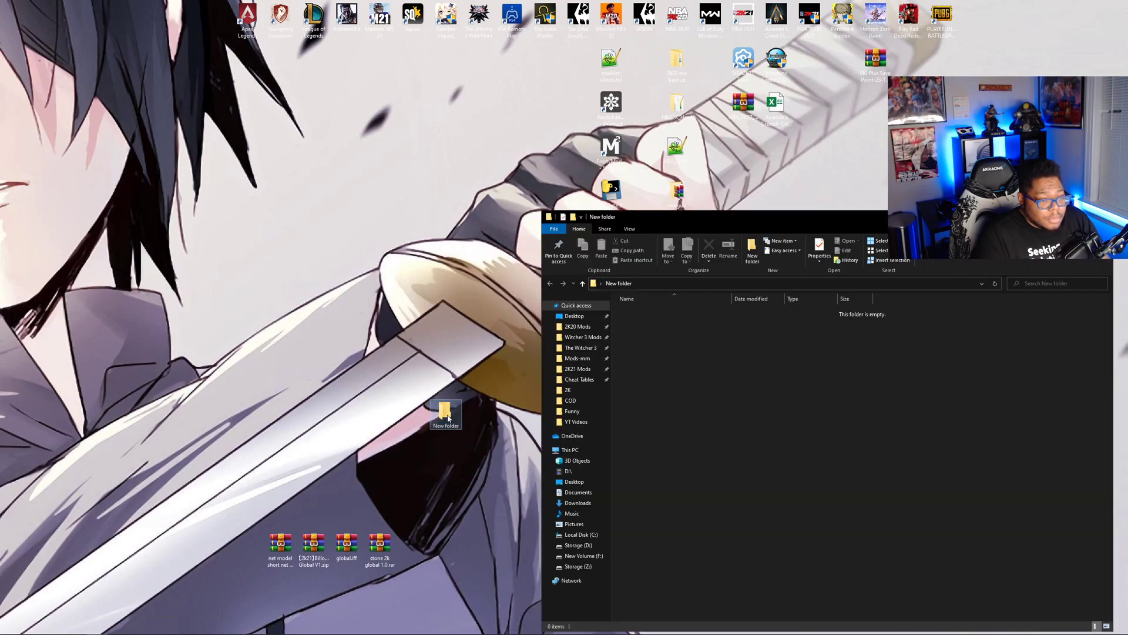
{"action": "left_click_drag", "start_coordinate": [686, 235], "coordinate": [604, 274]}
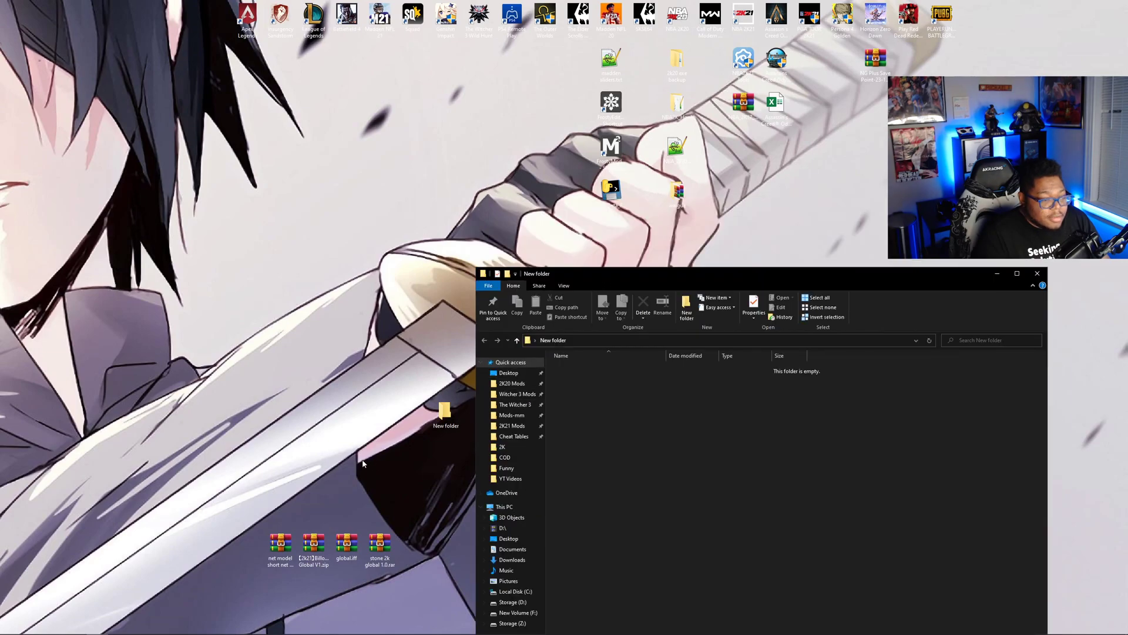
{"action": "left_click", "coordinate": [322, 542]}
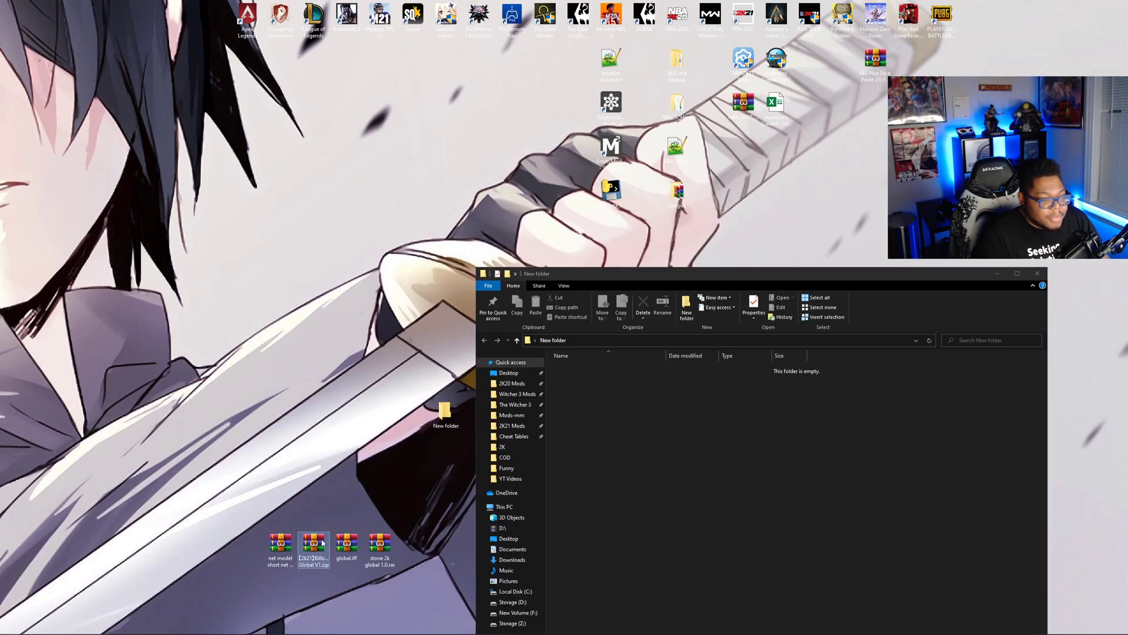
{"action": "double_click", "coordinate": [322, 542]}
Extract global.iff from the Billows archive's mod folder into the new folder.
{"action": "left_click_drag", "start_coordinate": [638, 199], "coordinate": [191, 207]}
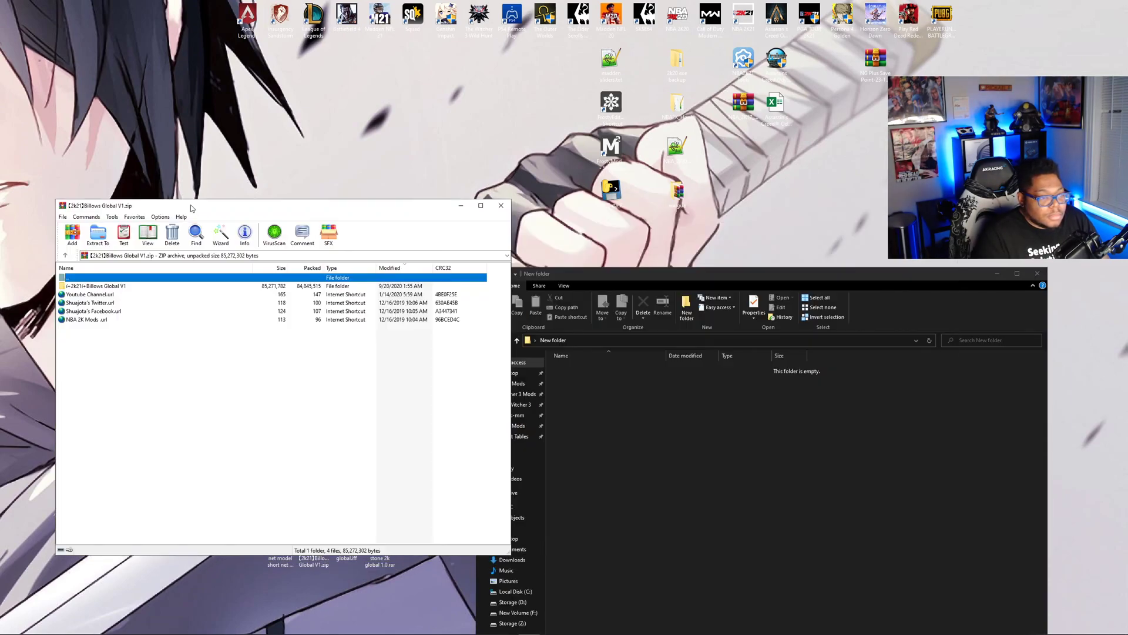
{"action": "double_click", "coordinate": [106, 287]}
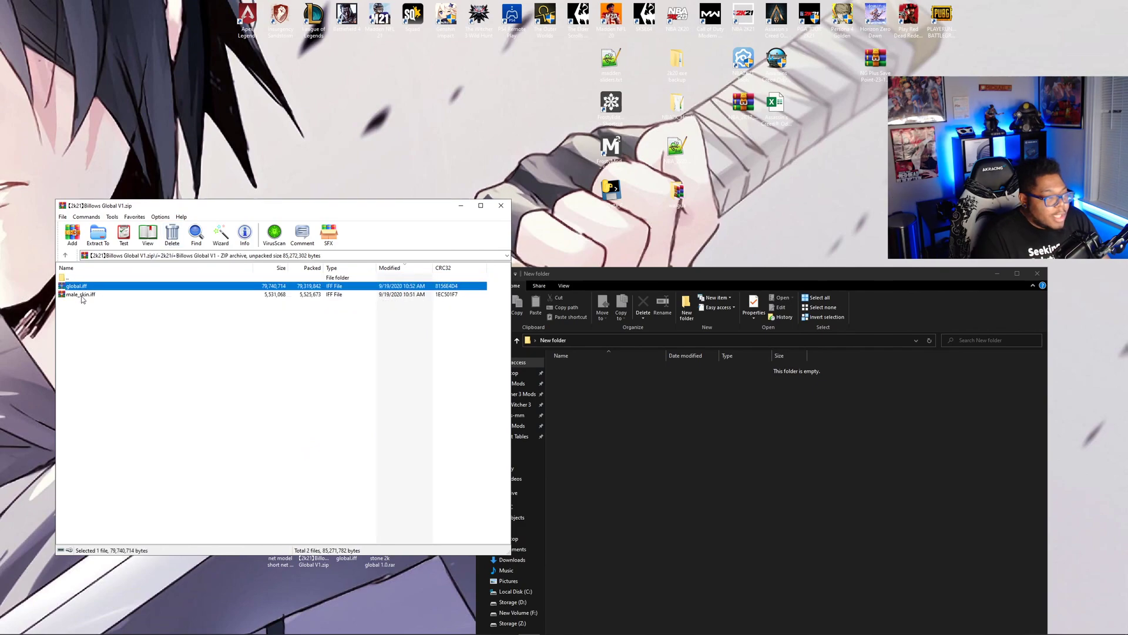
{"action": "left_click", "coordinate": [88, 295]}
{"action": "left_click", "coordinate": [83, 287]}
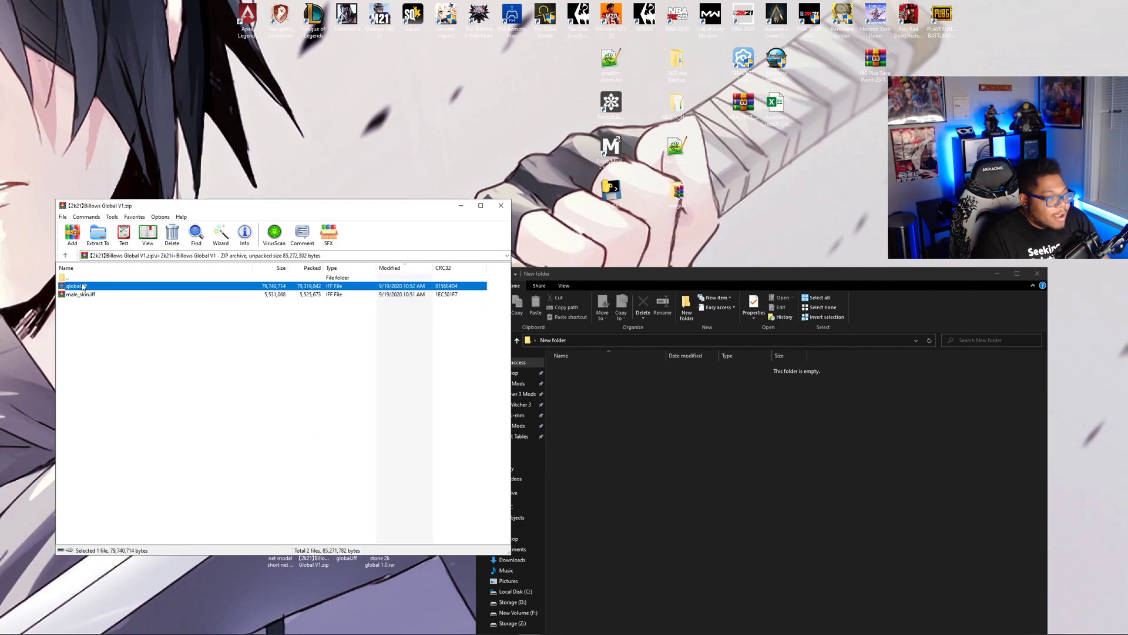
{"action": "left_click_drag", "start_coordinate": [639, 389], "coordinate": [713, 418]}
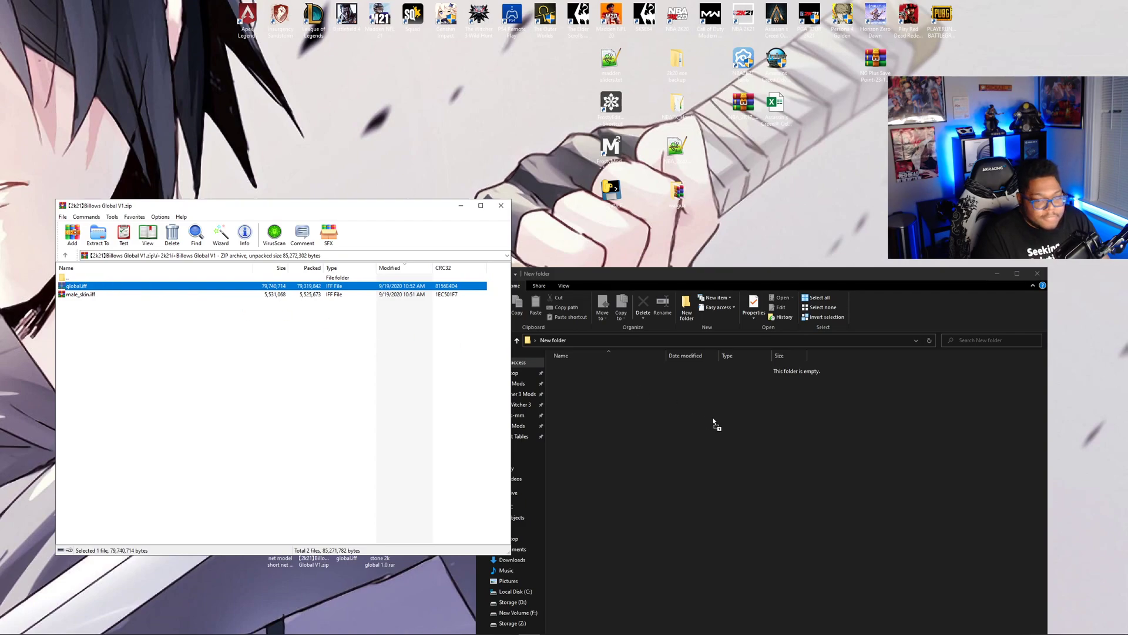
{"action": "left_click", "coordinate": [501, 205]}
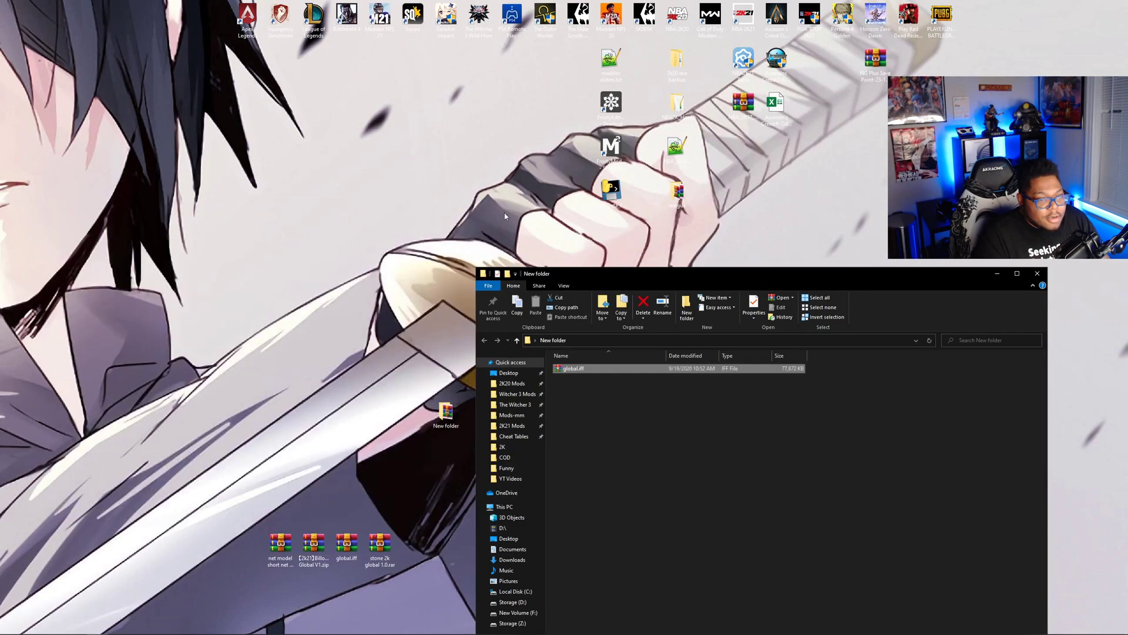
Rename the extracted file billowsglobal.iff, then briefly inspect the desktop global.iff.
{"action": "left_click", "coordinate": [566, 371]}
{"action": "type", "text": "billow"}
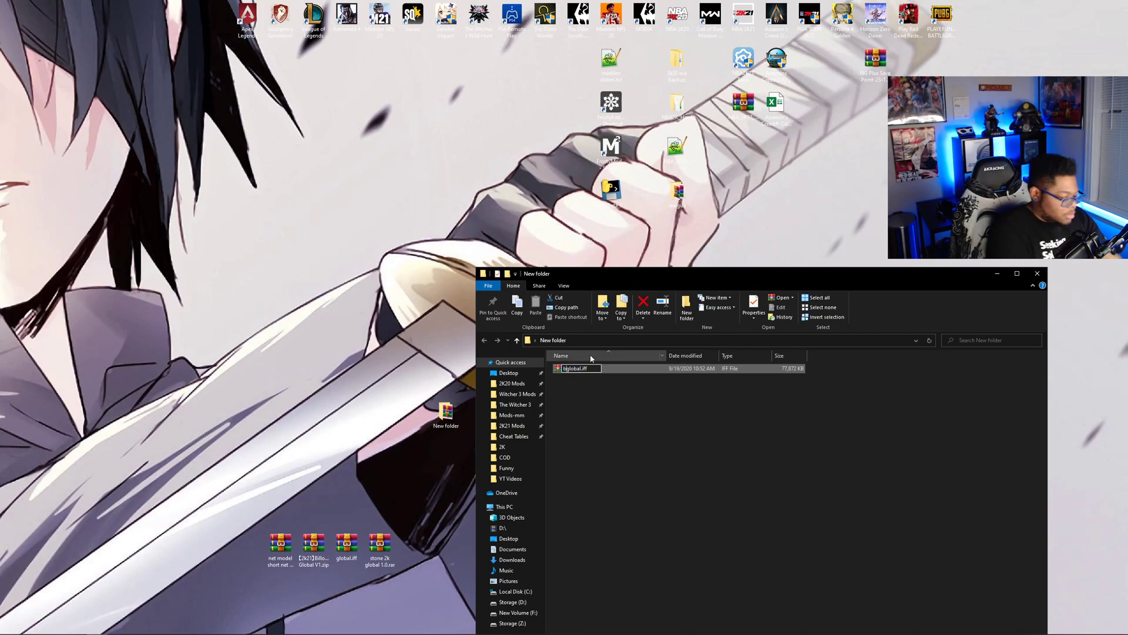
{"action": "type", "text": "s"}
{"action": "left_click", "coordinate": [605, 456]}
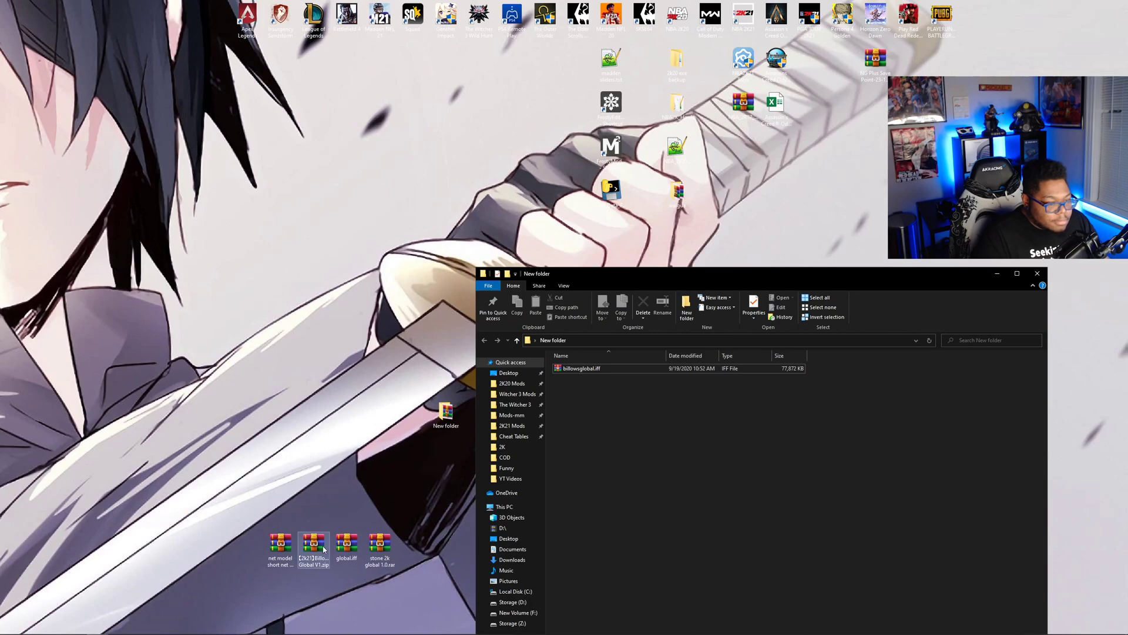
{"action": "left_click", "coordinate": [346, 545]}
{"action": "double_click", "coordinate": [346, 545]}
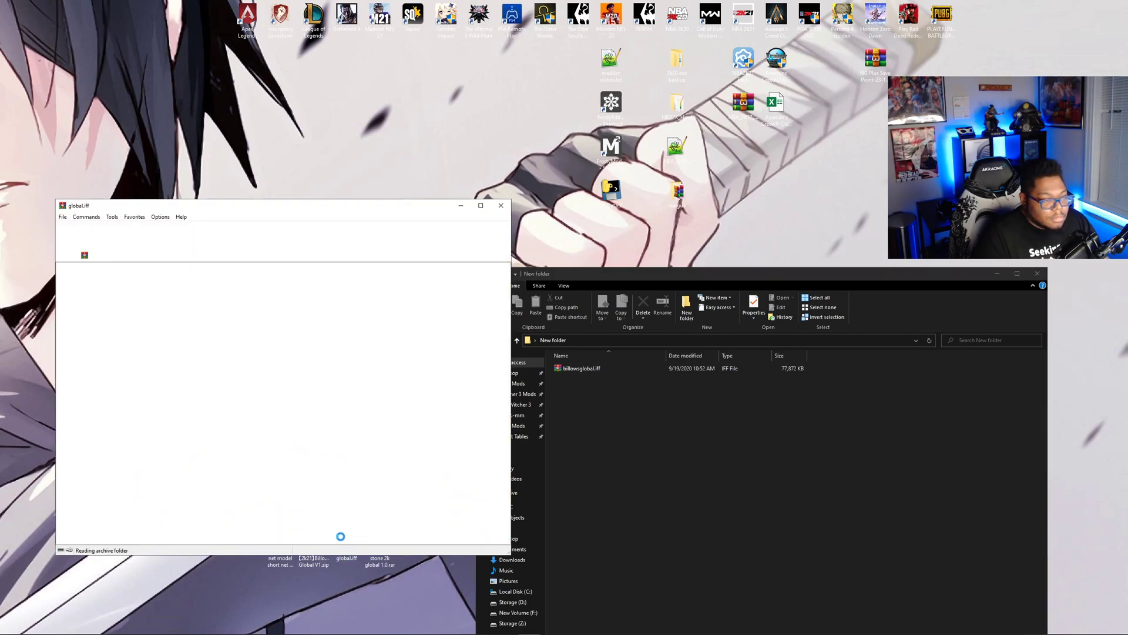
{"action": "left_click", "coordinate": [501, 208]}
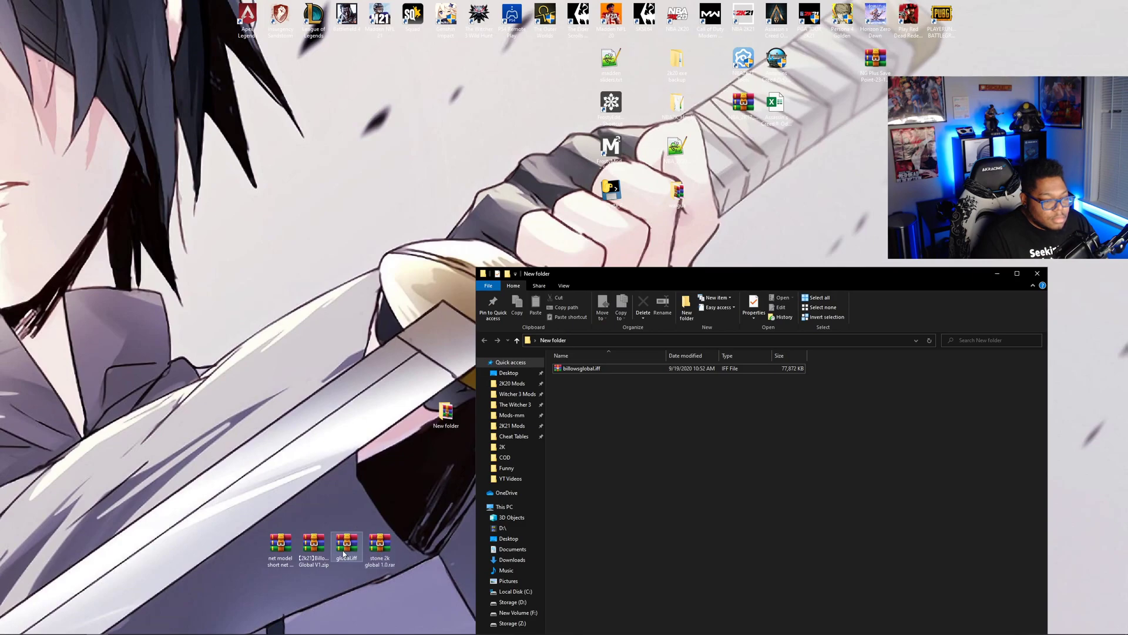
Paste a backup copy of global.iff on the desktop and move the original into the new folder.
{"action": "right_click", "coordinate": [345, 553]}
{"action": "left_click", "coordinate": [364, 499]}
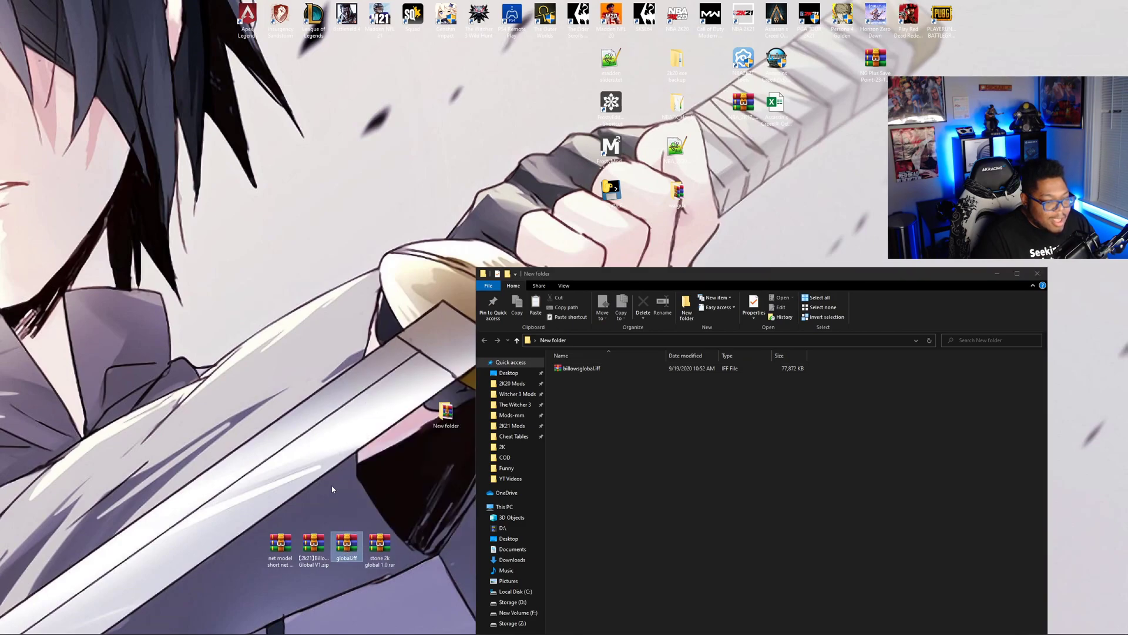
{"action": "right_click", "coordinate": [213, 453]}
{"action": "left_click", "coordinate": [261, 495]}
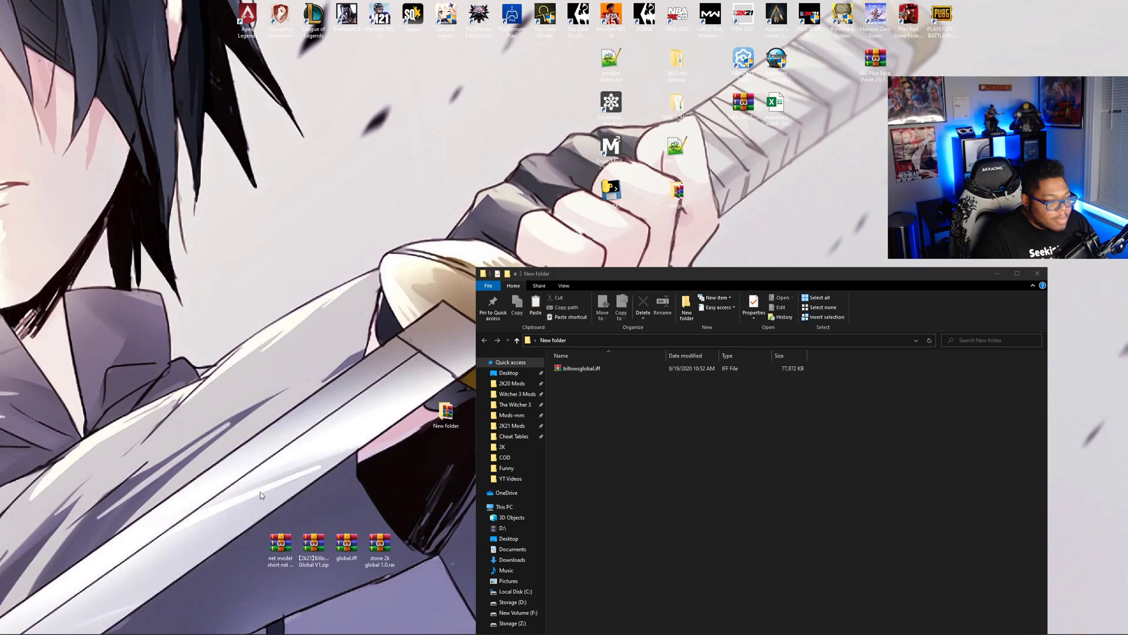
{"action": "left_click", "coordinate": [356, 542]}
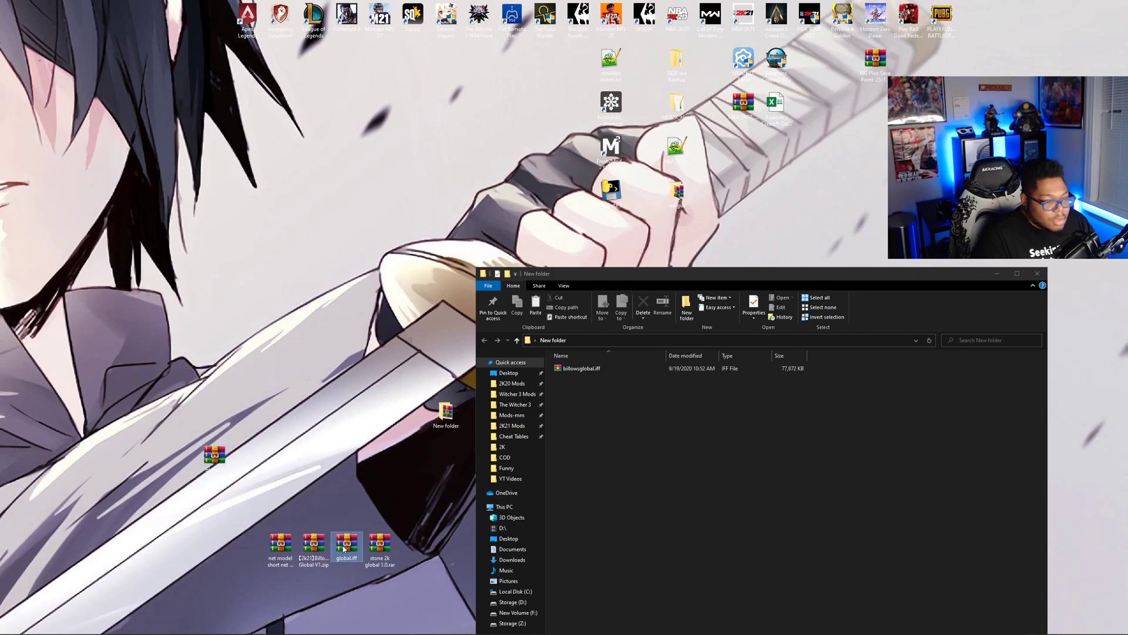
{"action": "left_click_drag", "start_coordinate": [345, 553], "coordinate": [600, 421]}
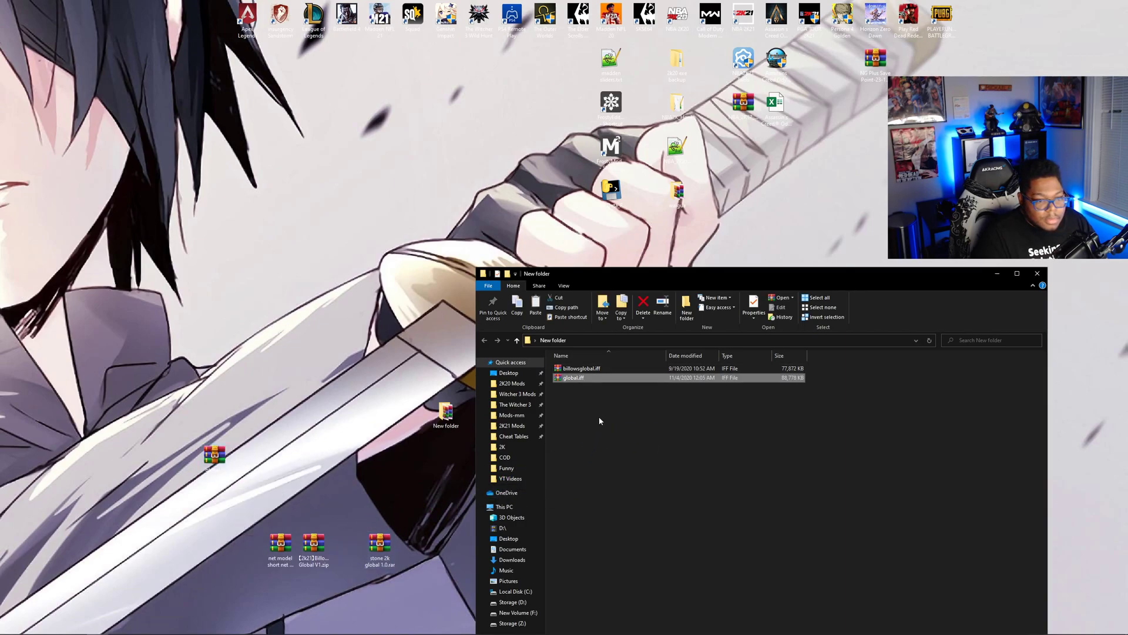
Rename the moved file andersonglobal.iff and open stone 2k global 1.0.rar.
{"action": "left_click", "coordinate": [566, 379]}
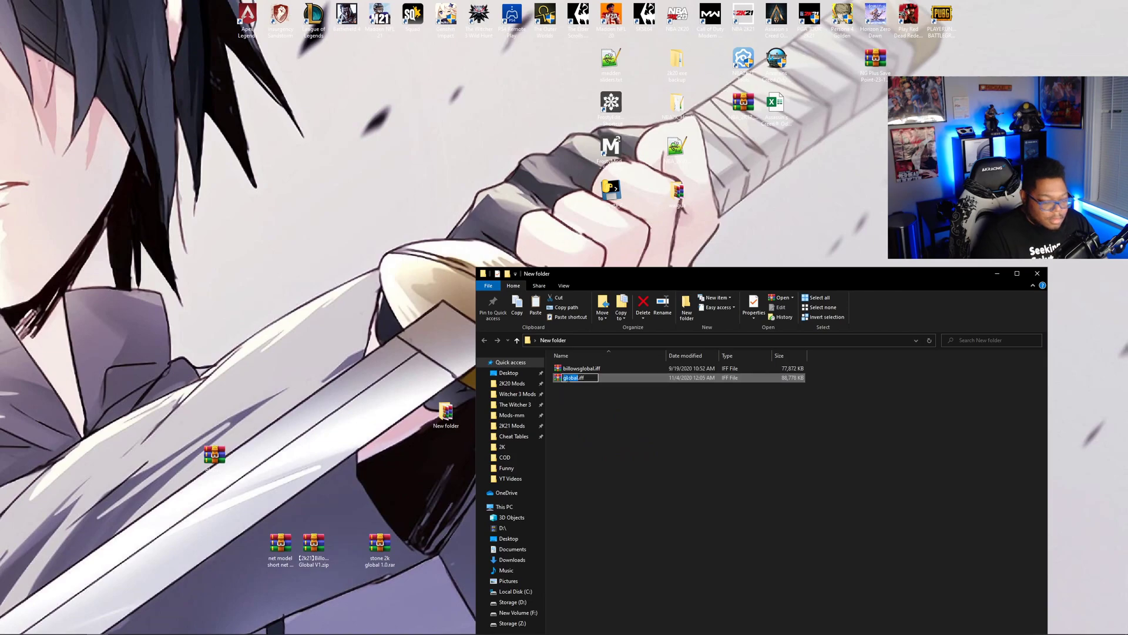
{"action": "key", "text": "Home"}
{"action": "type", "text": "anderson"}
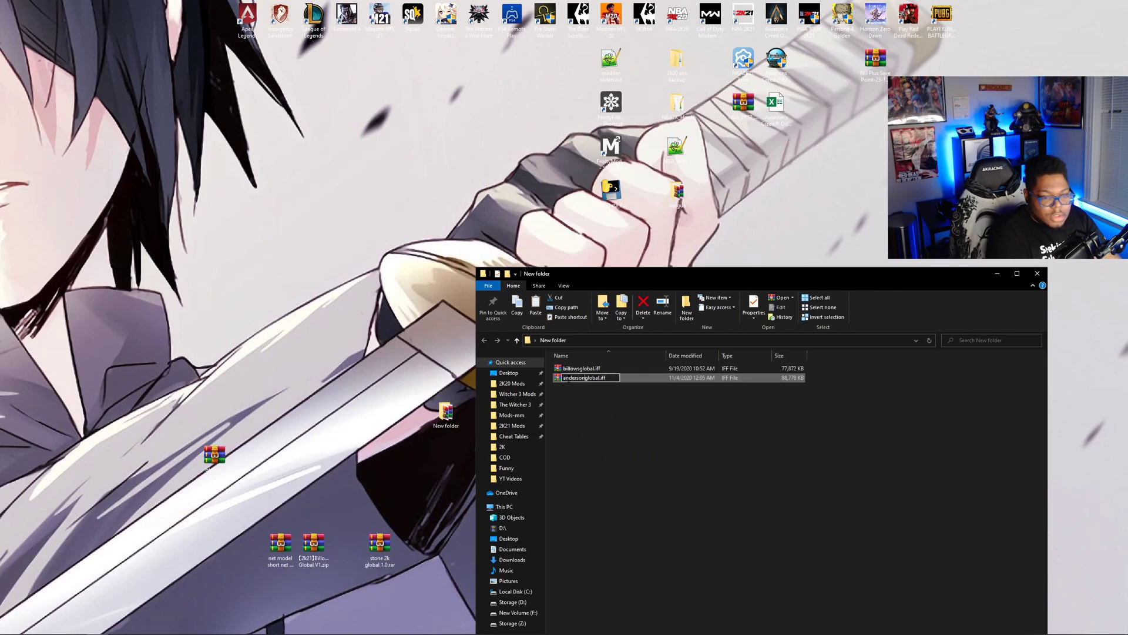
{"action": "left_click", "coordinate": [605, 431]}
{"action": "left_click", "coordinate": [351, 498]}
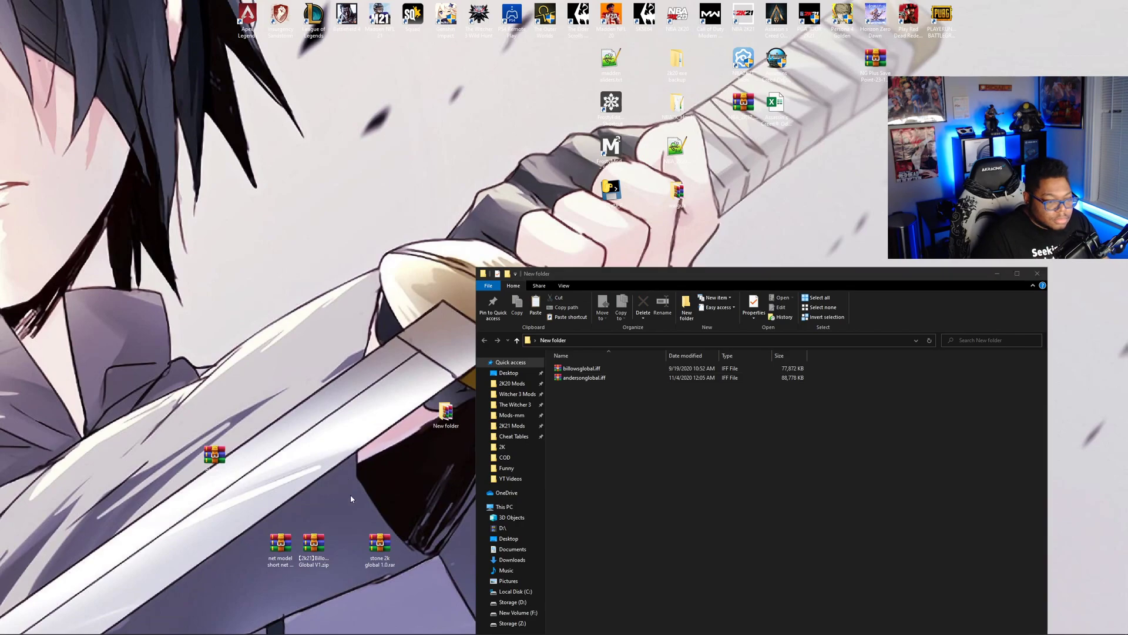
{"action": "double_click", "coordinate": [379, 543]}
Extract the Stone global.iff into the new folder and rename it stoneglobal.iff.
{"action": "left_click", "coordinate": [79, 286]}
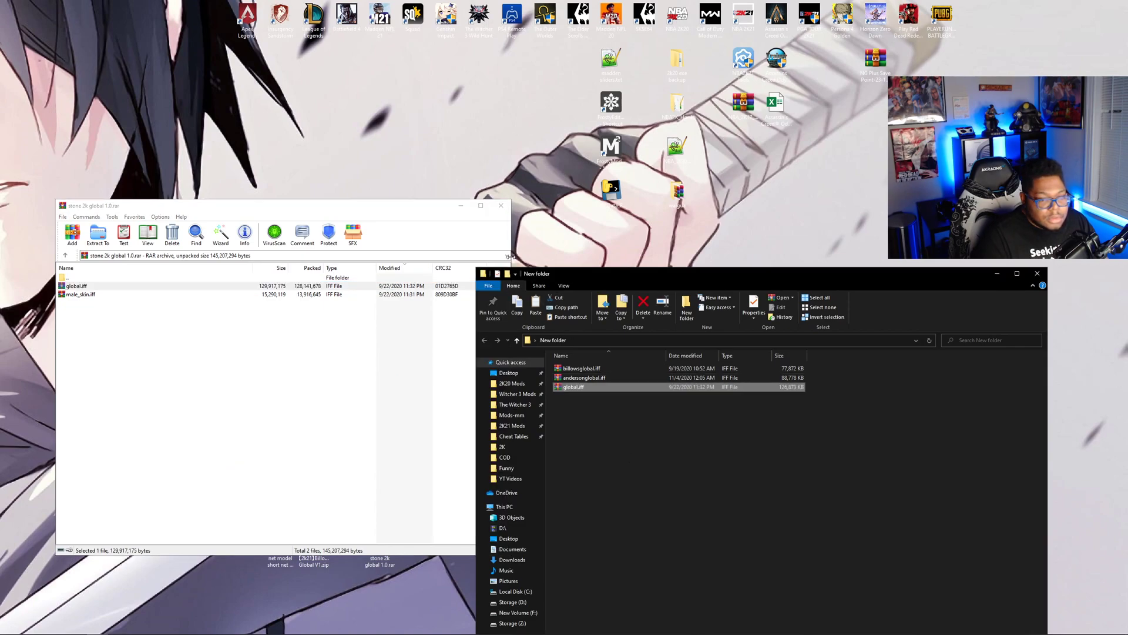
{"action": "left_click", "coordinate": [500, 205]}
{"action": "left_click", "coordinate": [568, 386]}
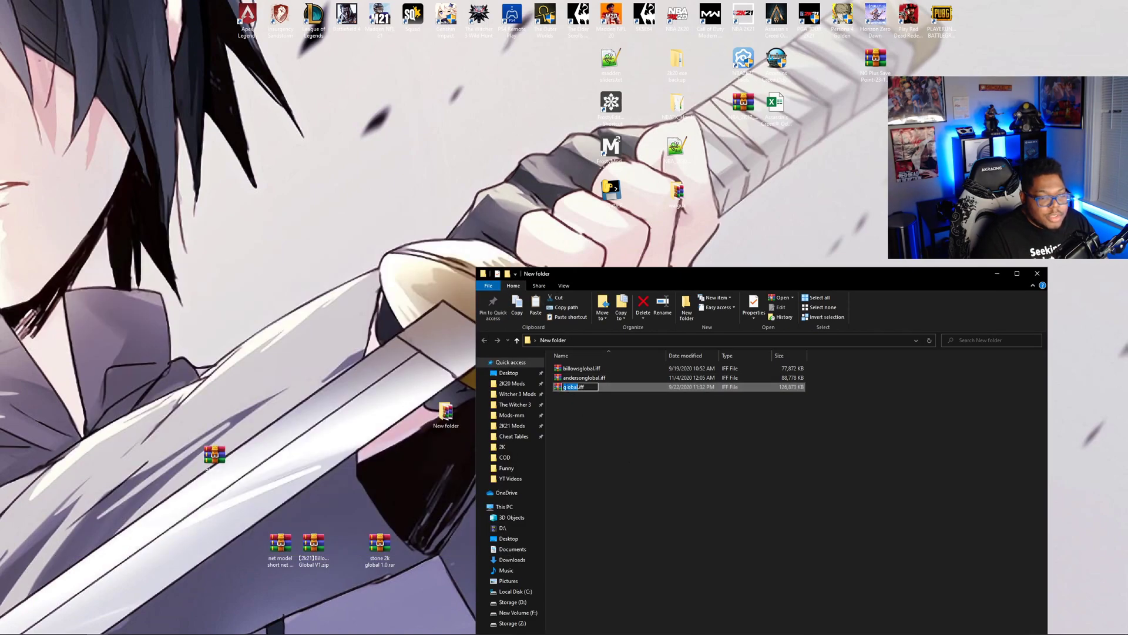
{"action": "type", "text": "stone"}
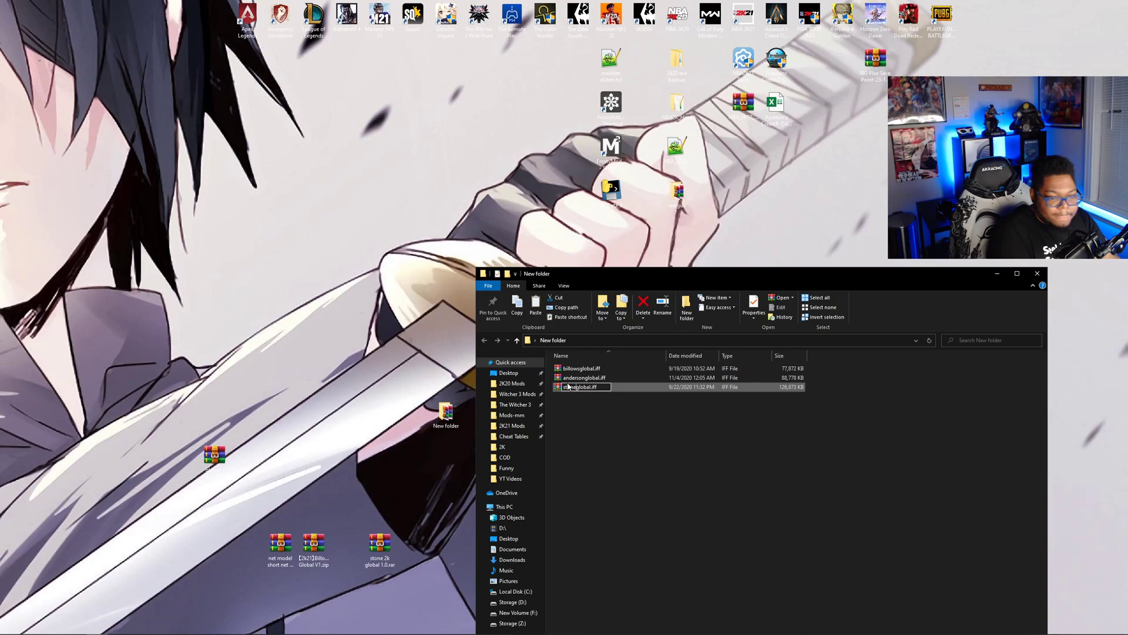
{"action": "key", "text": "Return"}
Cancel the accidental stoneglobal.rar compression and maximize the folder window.
{"action": "right_click", "coordinate": [568, 386]}
{"action": "left_click", "coordinate": [731, 455]}
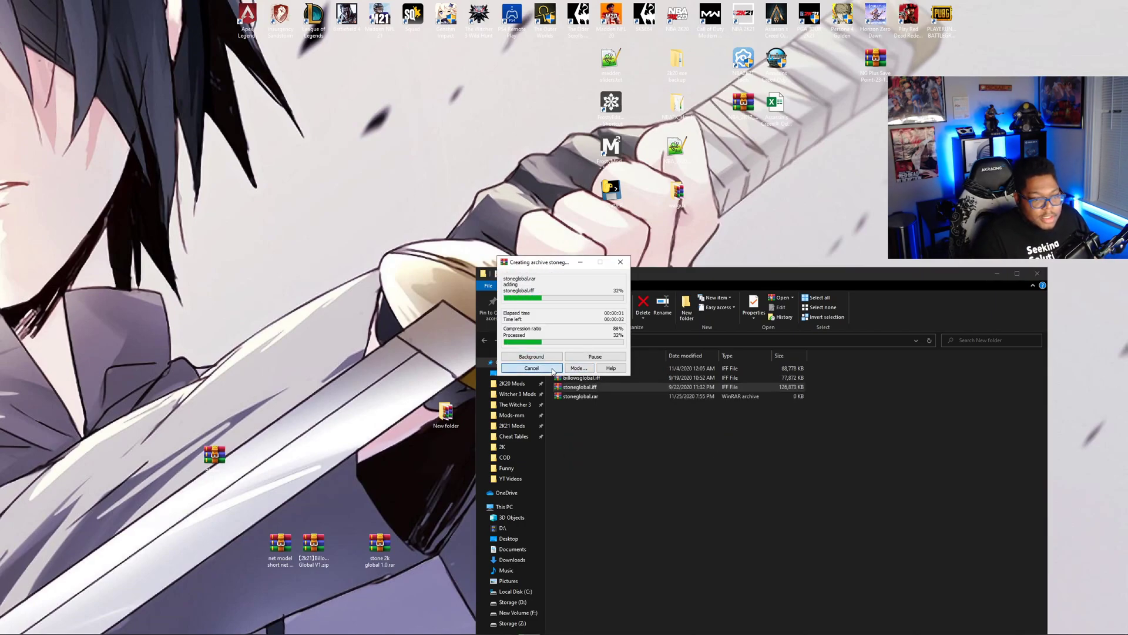
{"action": "left_click", "coordinate": [682, 476]}
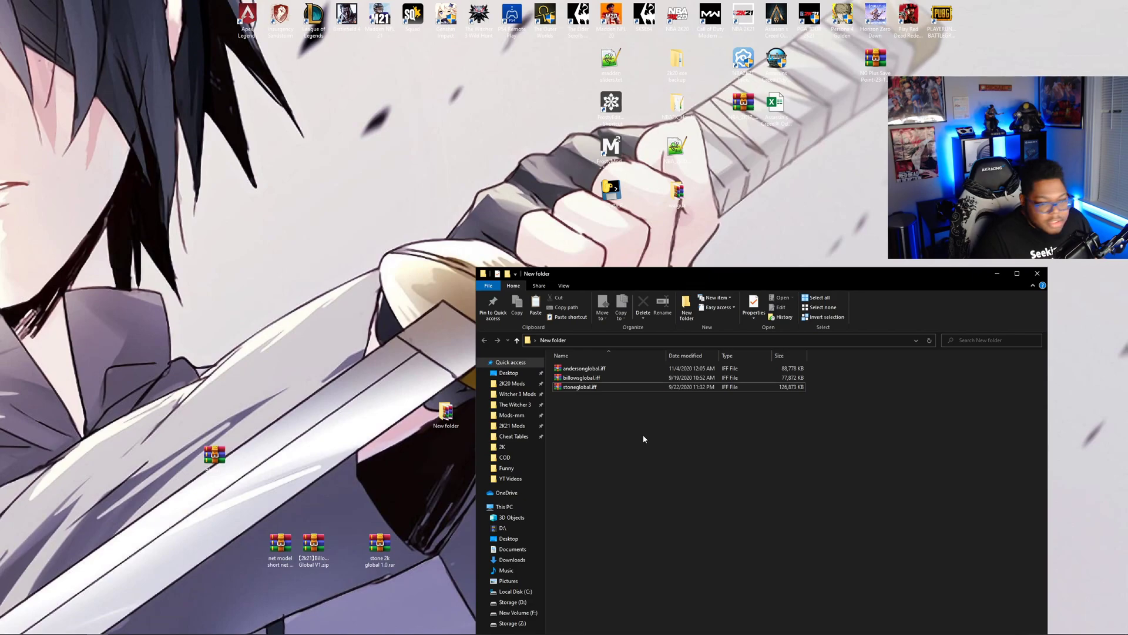
{"action": "left_click", "coordinate": [1017, 274]}
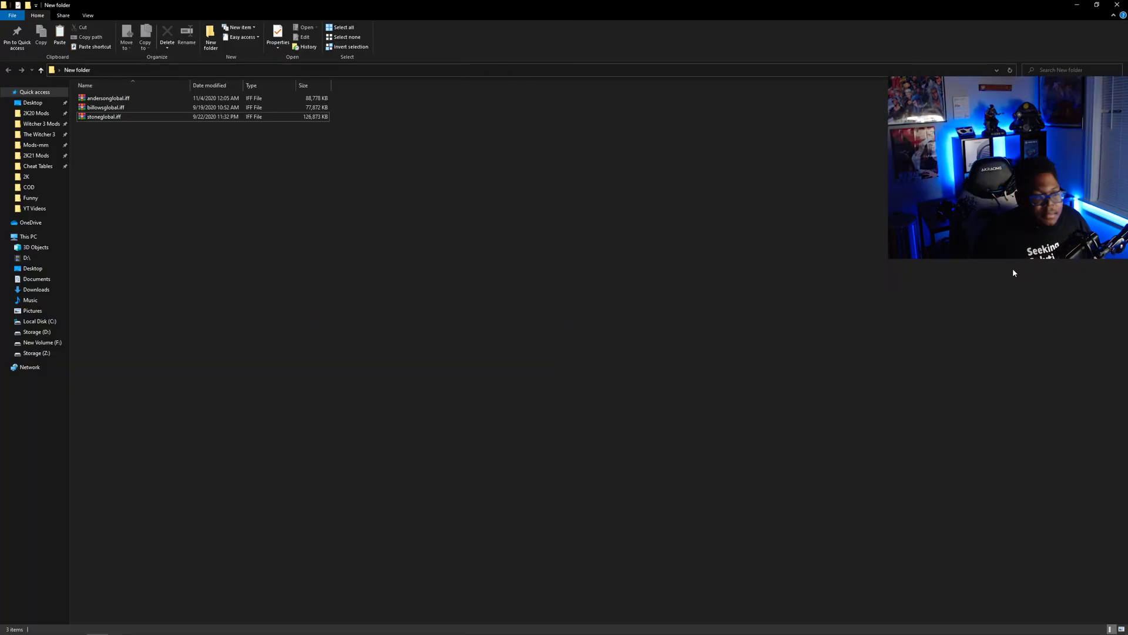
Open billowsglobal.iff and andersonglobal.iff in WinRAR and place their windows side by side.
{"action": "double_click", "coordinate": [112, 111]}
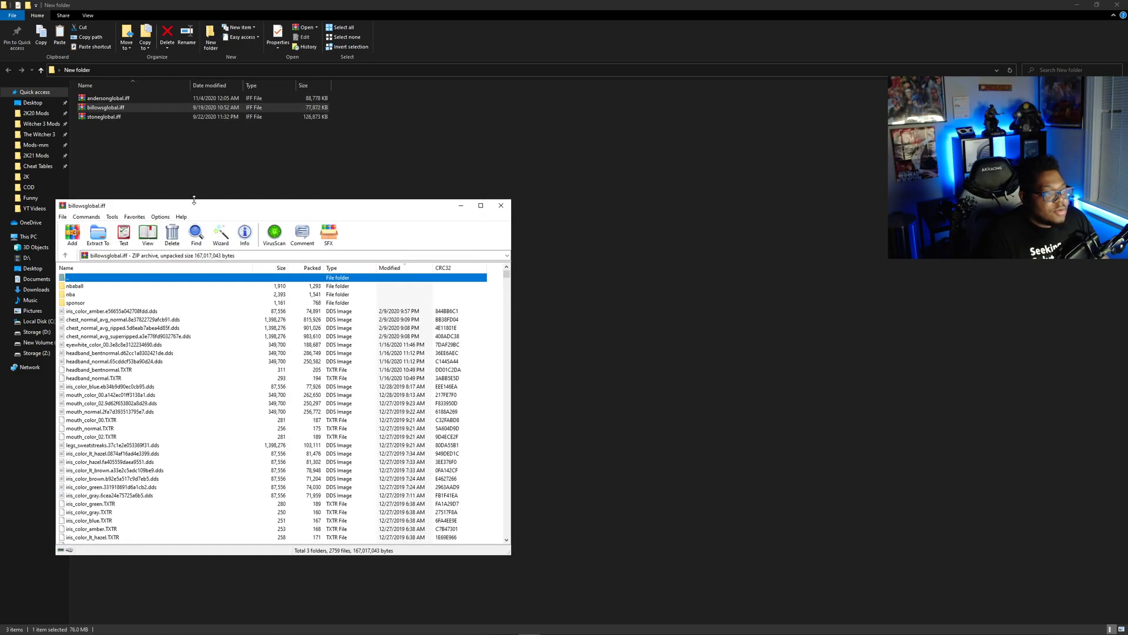
{"action": "left_click_drag", "start_coordinate": [195, 207], "coordinate": [801, 151]}
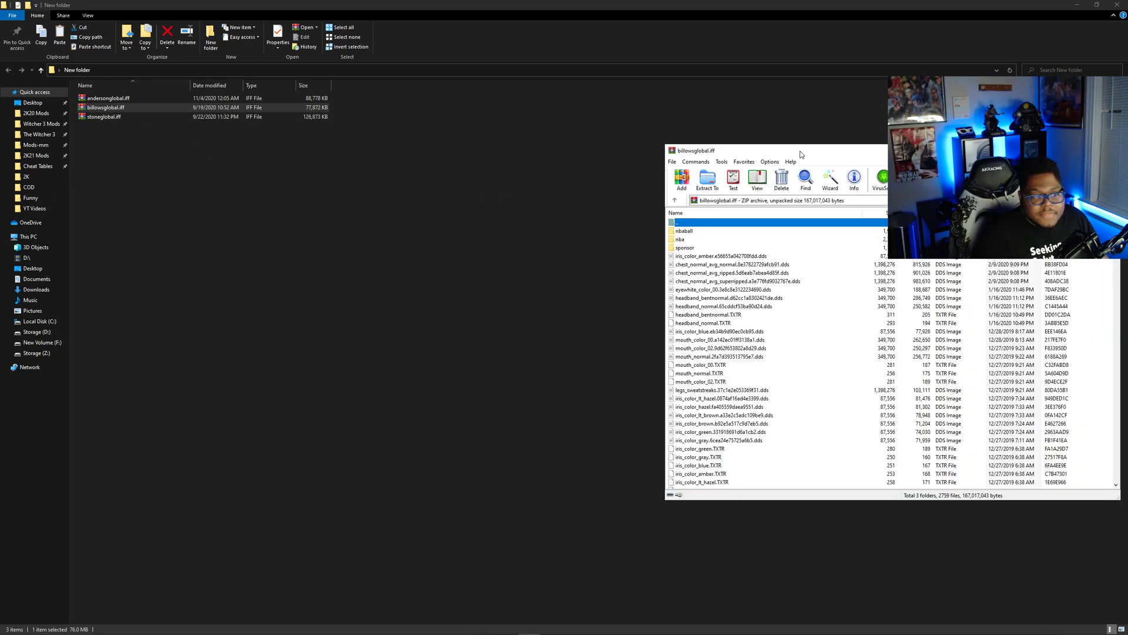
{"action": "double_click", "coordinate": [108, 100]}
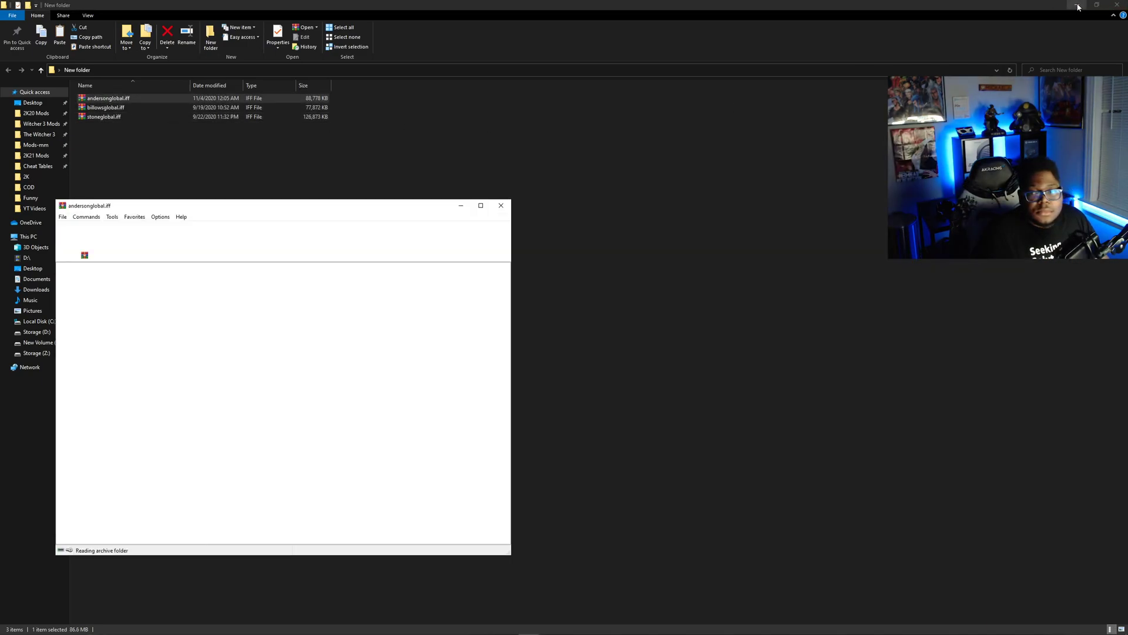
{"action": "left_click", "coordinate": [1077, 5]}
{"action": "left_click_drag", "start_coordinate": [345, 211], "coordinate": [497, 155]}
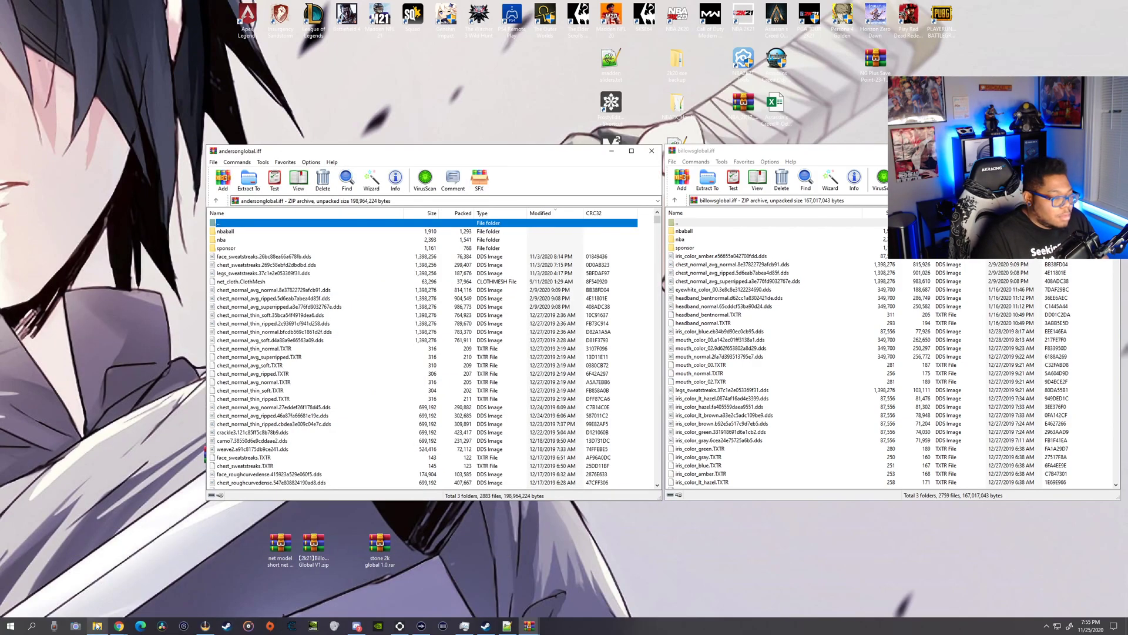
{"action": "left_click", "coordinate": [98, 627]}
Open stoneglobal.iff and arrange stoneglobal, andersonglobal and billowsglobal windows left to right.
{"action": "double_click", "coordinate": [109, 117]}
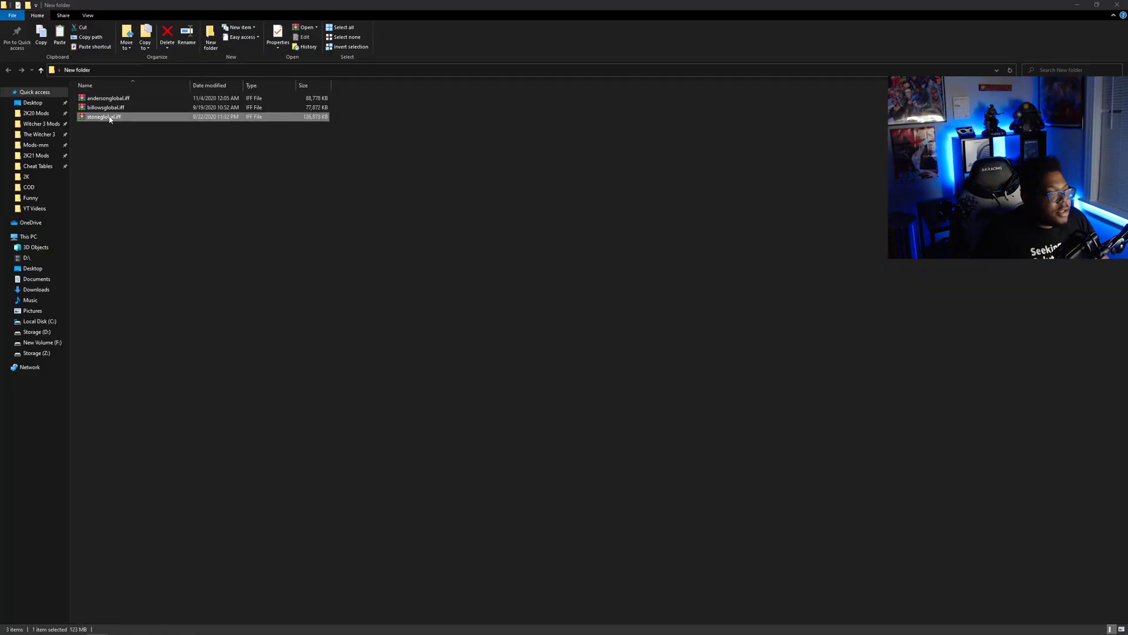
{"action": "left_click", "coordinate": [1077, 5]}
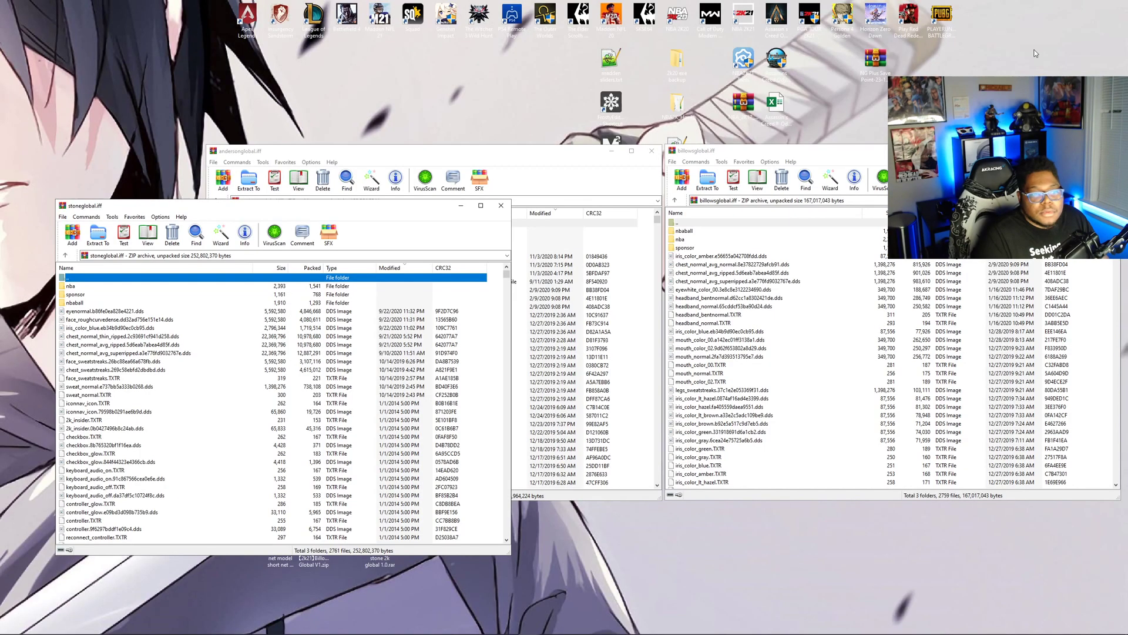
{"action": "left_click", "coordinate": [667, 174]}
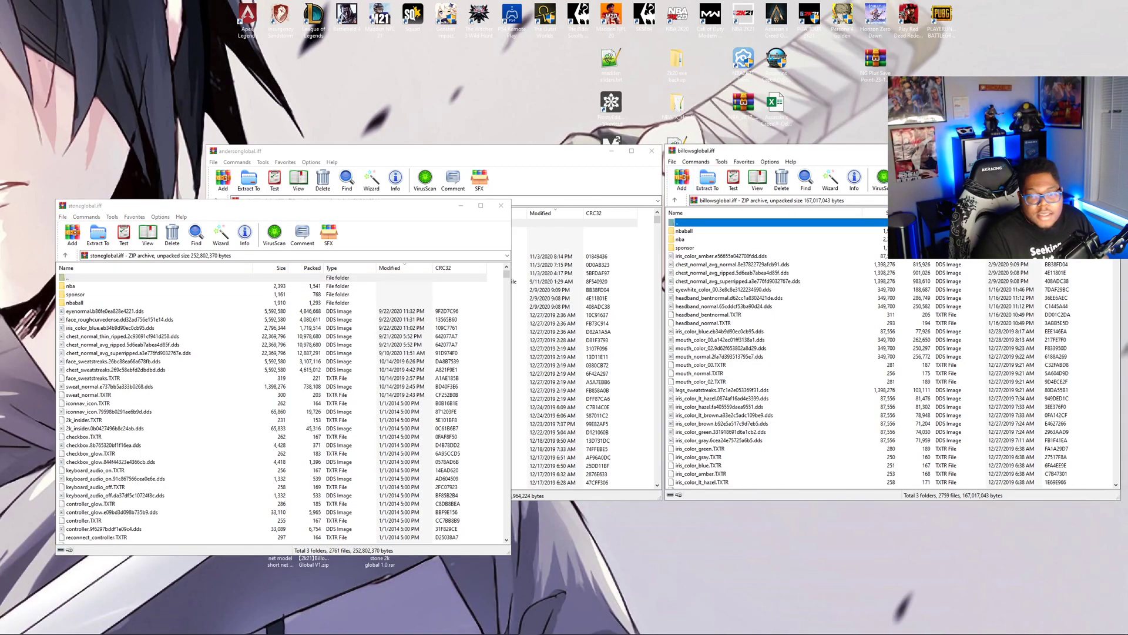
{"action": "left_click_drag", "start_coordinate": [662, 145], "coordinate": [785, 212]}
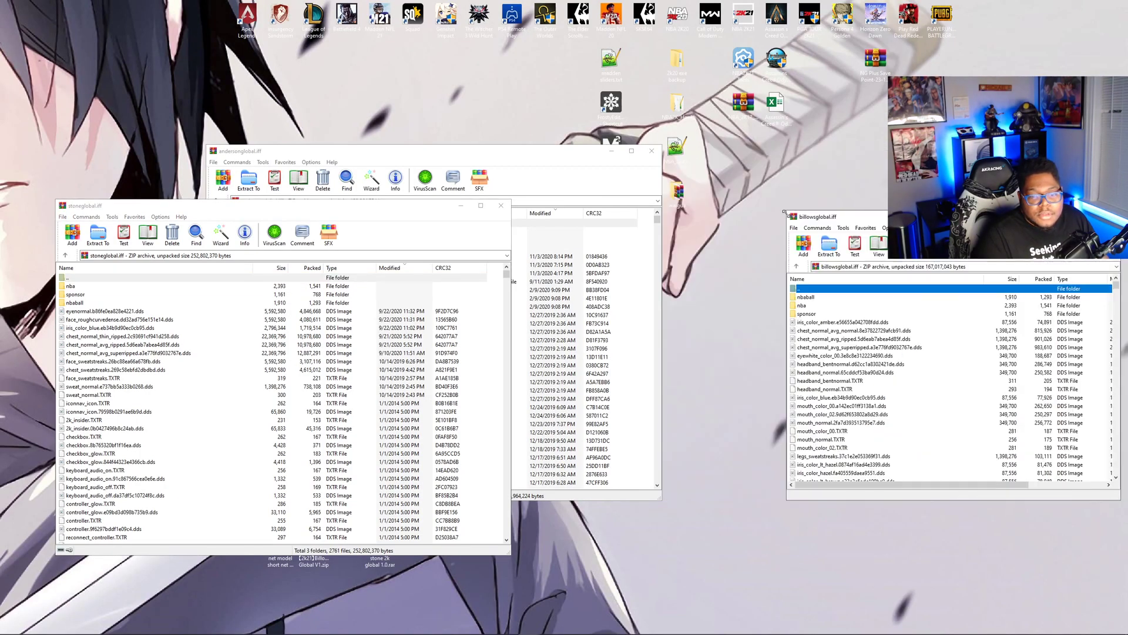
{"action": "mouse_move", "coordinate": [219, 148]}
{"action": "left_mouse_down"}
{"action": "mouse_move", "coordinate": [339, 213]}
{"action": "mouse_move", "coordinate": [560, 210]}
{"action": "mouse_move", "coordinate": [513, 211]}
{"action": "left_mouse_up"}
{"action": "left_click_drag", "start_coordinate": [61, 199], "coordinate": [200, 236]}
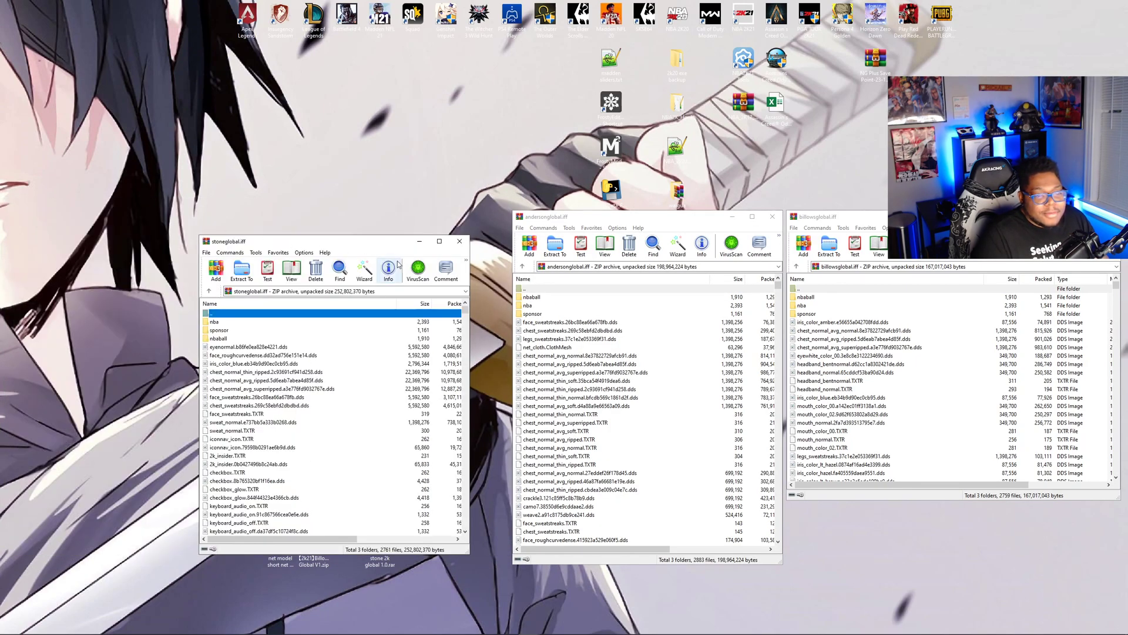
{"action": "left_click_drag", "start_coordinate": [389, 247], "coordinate": [428, 224]}
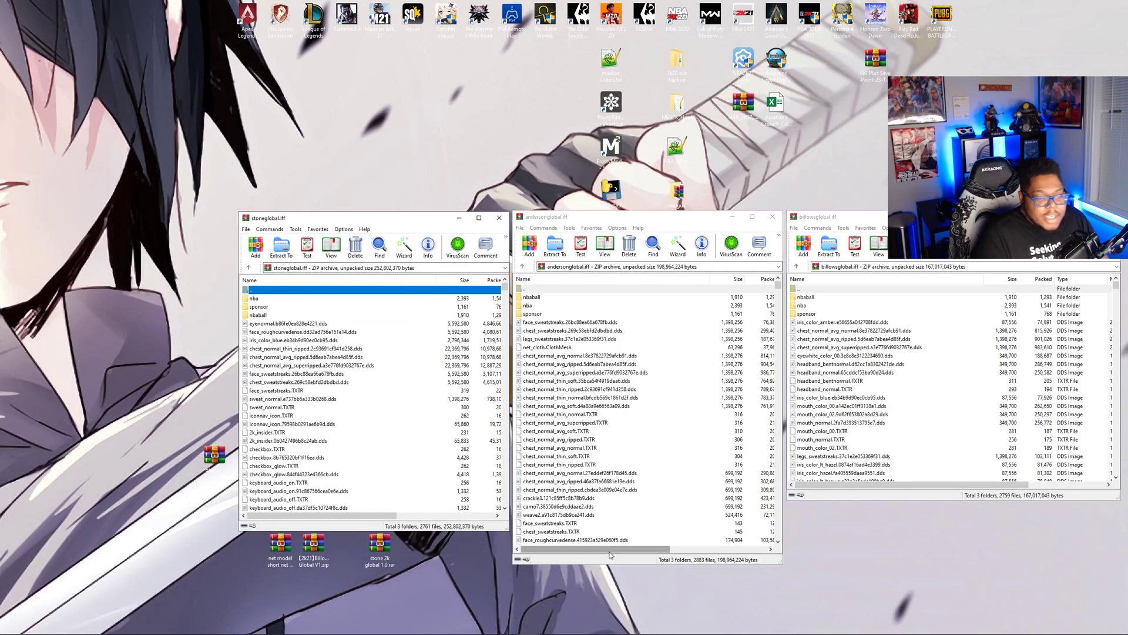
{"action": "left_click_drag", "start_coordinate": [354, 220], "coordinate": [128, 219]}
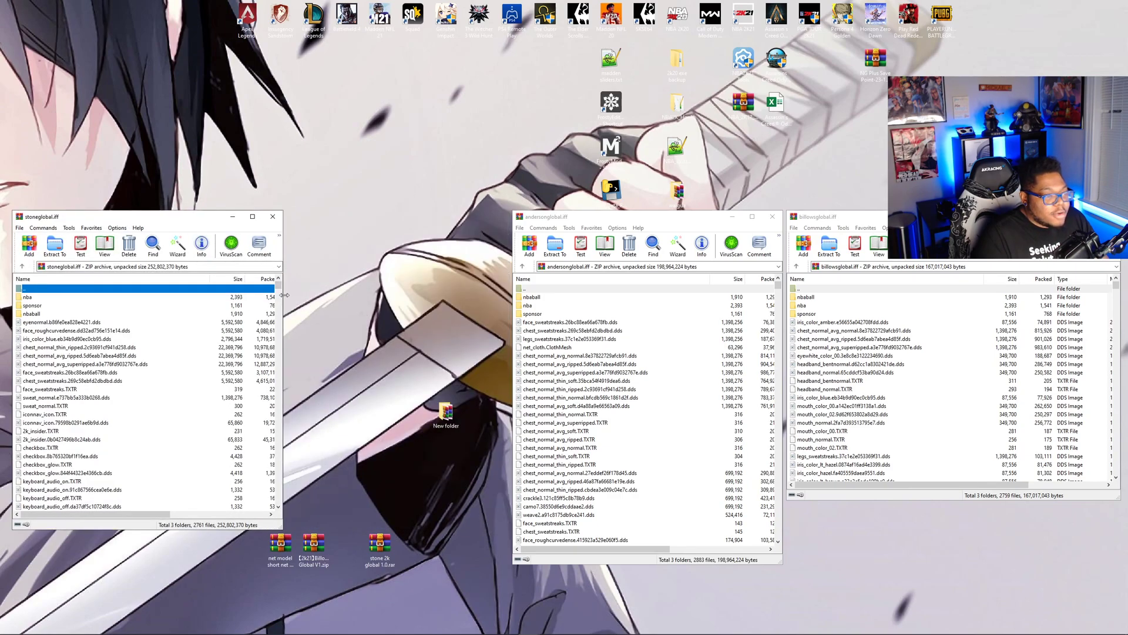
Resize the three archive windows so their date columns are visible.
{"action": "left_click_drag", "start_coordinate": [284, 295], "coordinate": [418, 300]}
{"action": "left_click_drag", "start_coordinate": [514, 315], "coordinate": [433, 307]}
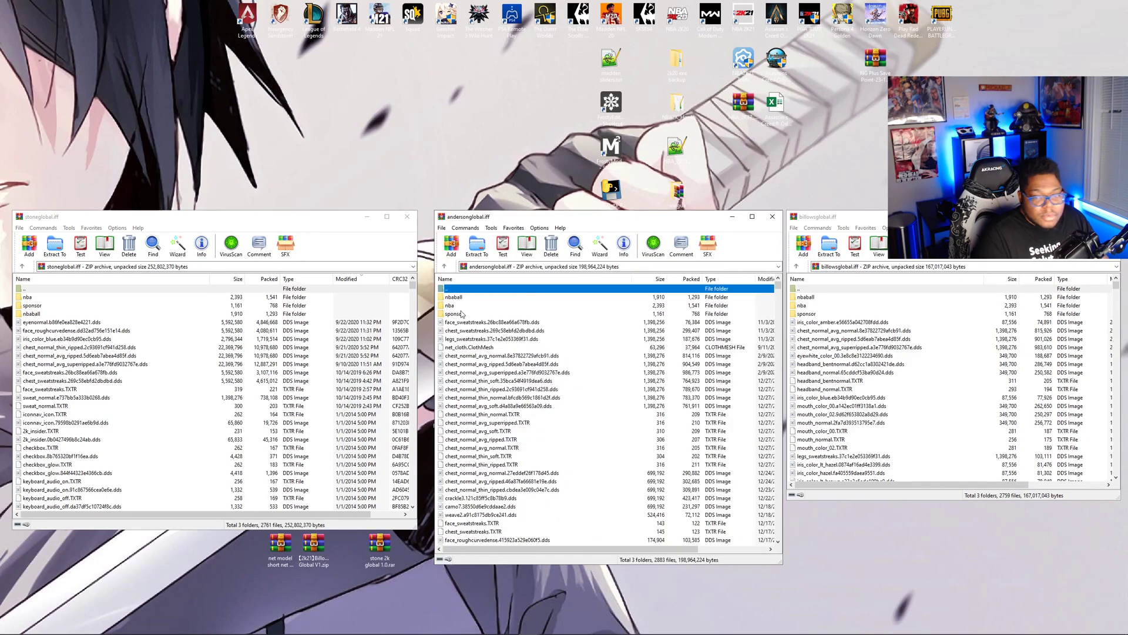
{"action": "left_click_drag", "start_coordinate": [602, 217], "coordinate": [596, 281]}
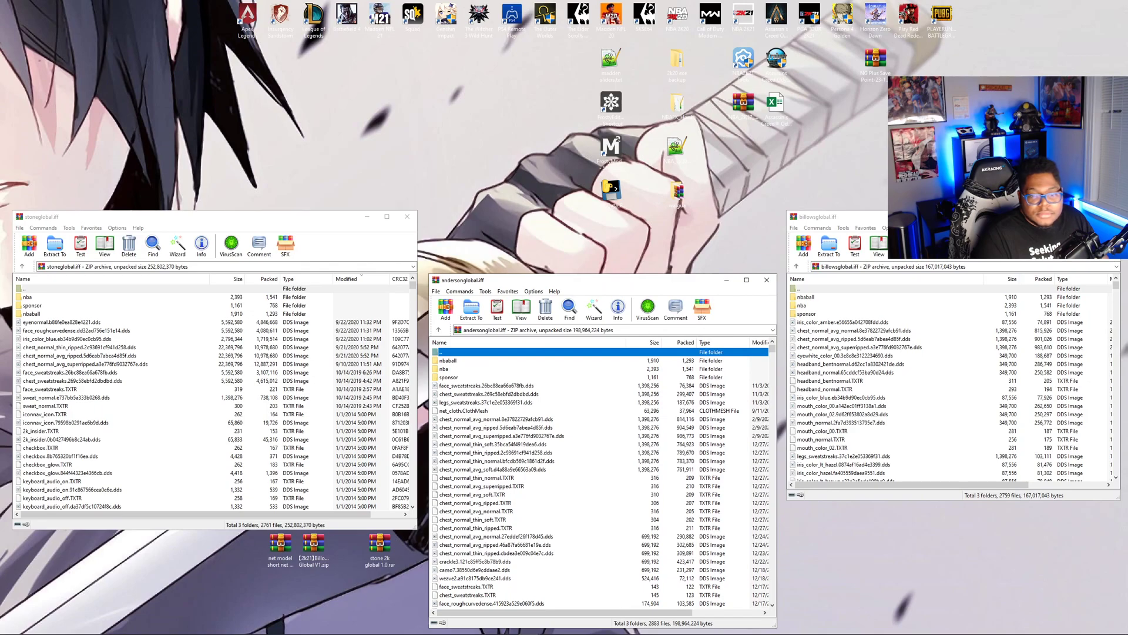
{"action": "left_click_drag", "start_coordinate": [937, 220], "coordinate": [687, 24]}
{"action": "left_click_drag", "start_coordinate": [472, 274], "coordinate": [473, 340]}
{"action": "left_click_drag", "start_coordinate": [867, 152], "coordinate": [1054, 152]}
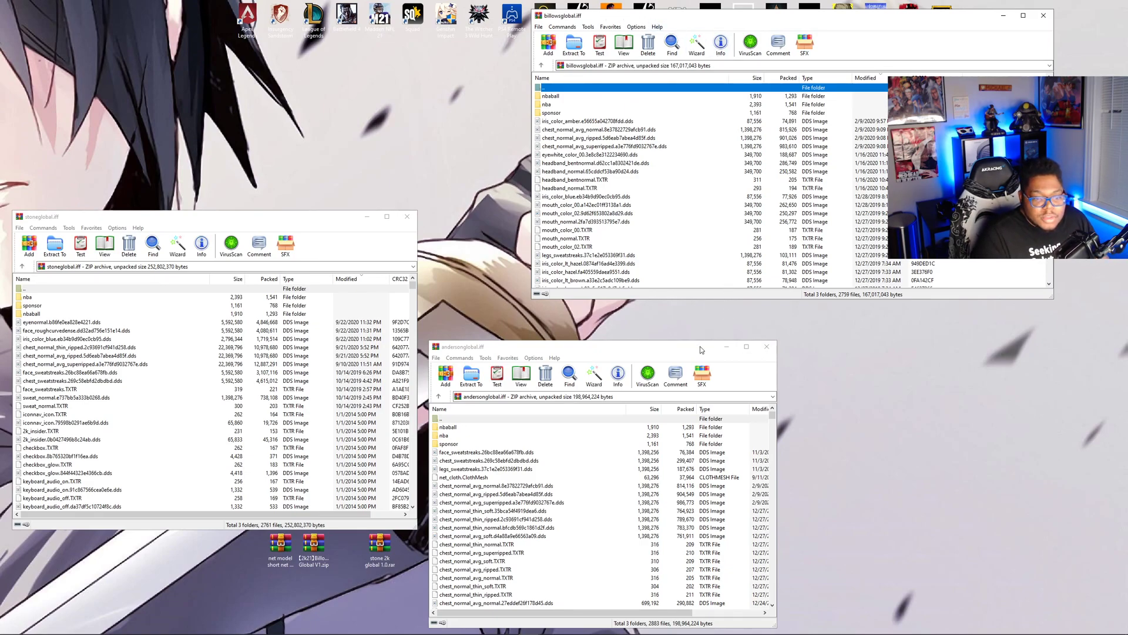
{"action": "left_click_drag", "start_coordinate": [699, 346], "coordinate": [712, 331]}
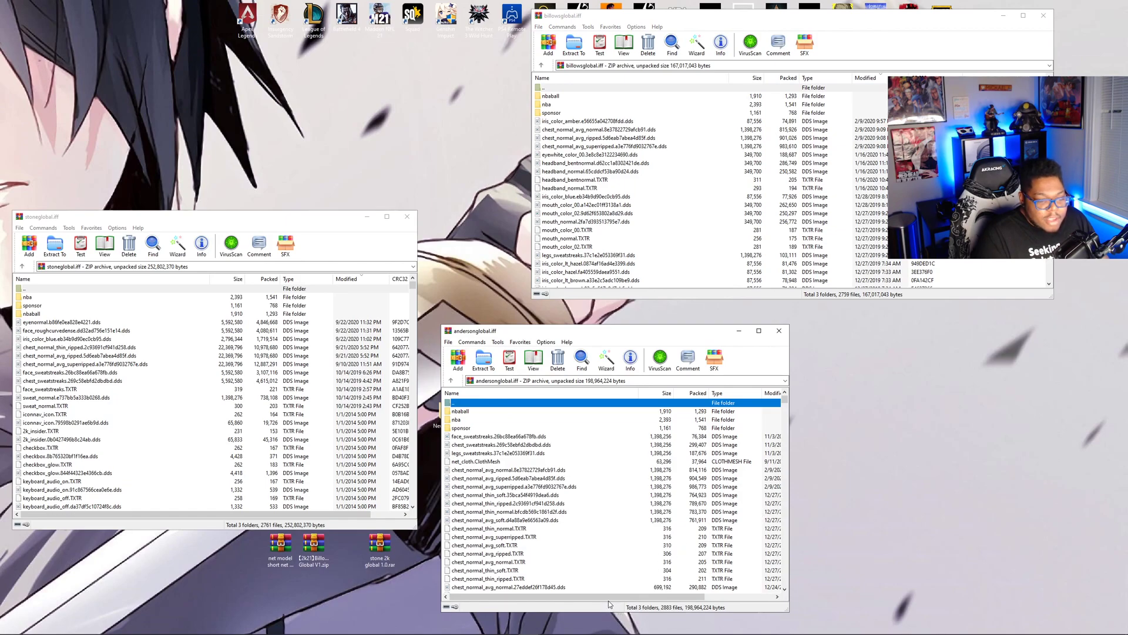
{"action": "left_click_drag", "start_coordinate": [608, 601], "coordinate": [681, 599]}
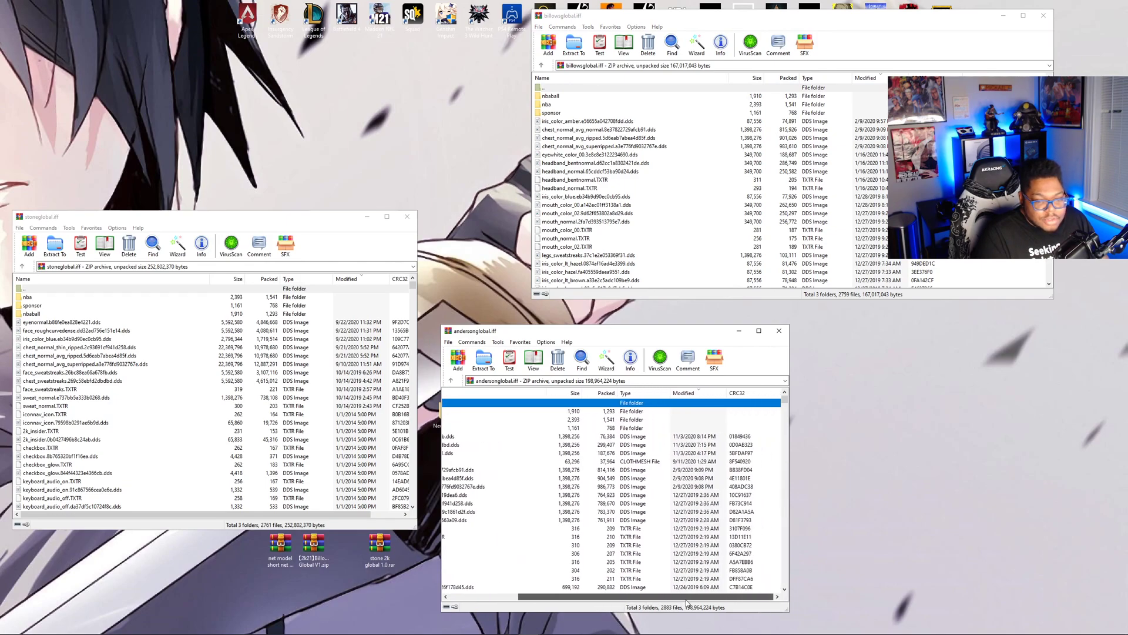
Sort andersonglobal's files by modified date and review the most recent textures.
{"action": "left_click", "coordinate": [708, 395]}
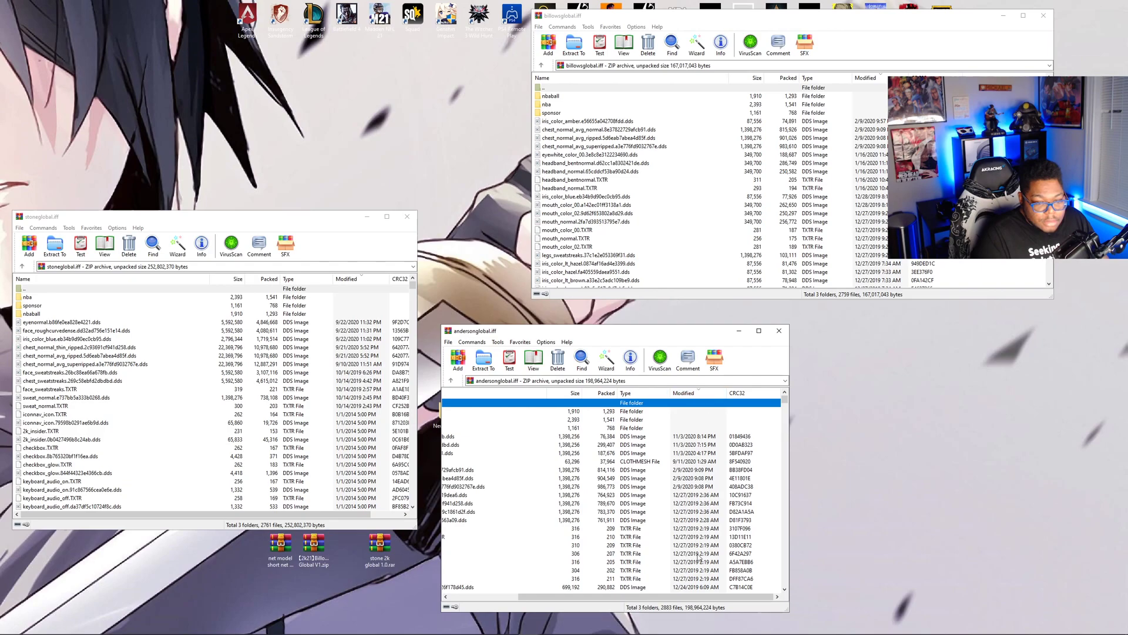
{"action": "mouse_move", "coordinate": [644, 597]}
{"action": "left_mouse_down"}
{"action": "mouse_move", "coordinate": [582, 598]}
{"action": "mouse_move", "coordinate": [661, 606]}
{"action": "left_mouse_up"}
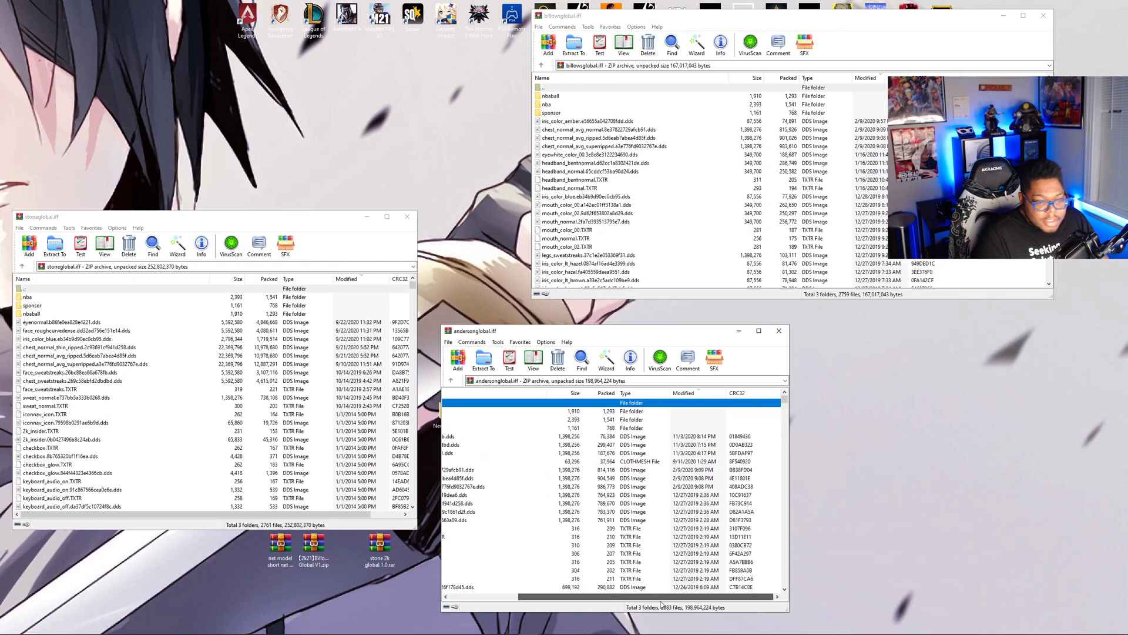
{"action": "left_click", "coordinate": [692, 439]}
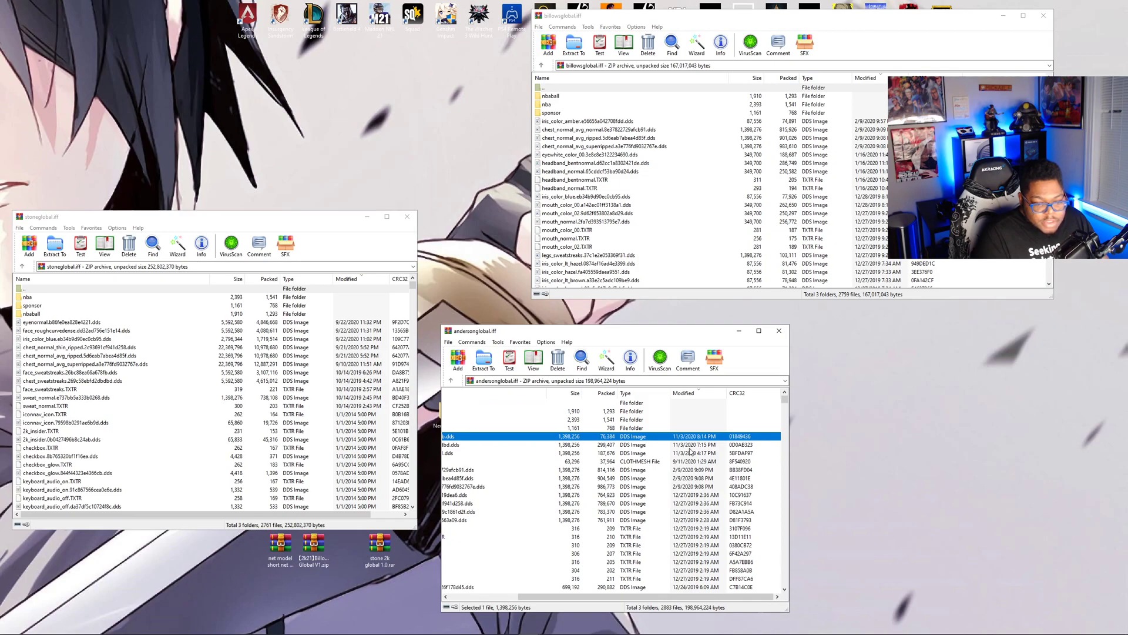
{"action": "left_click", "coordinate": [691, 446]}
{"action": "left_click", "coordinate": [692, 454]}
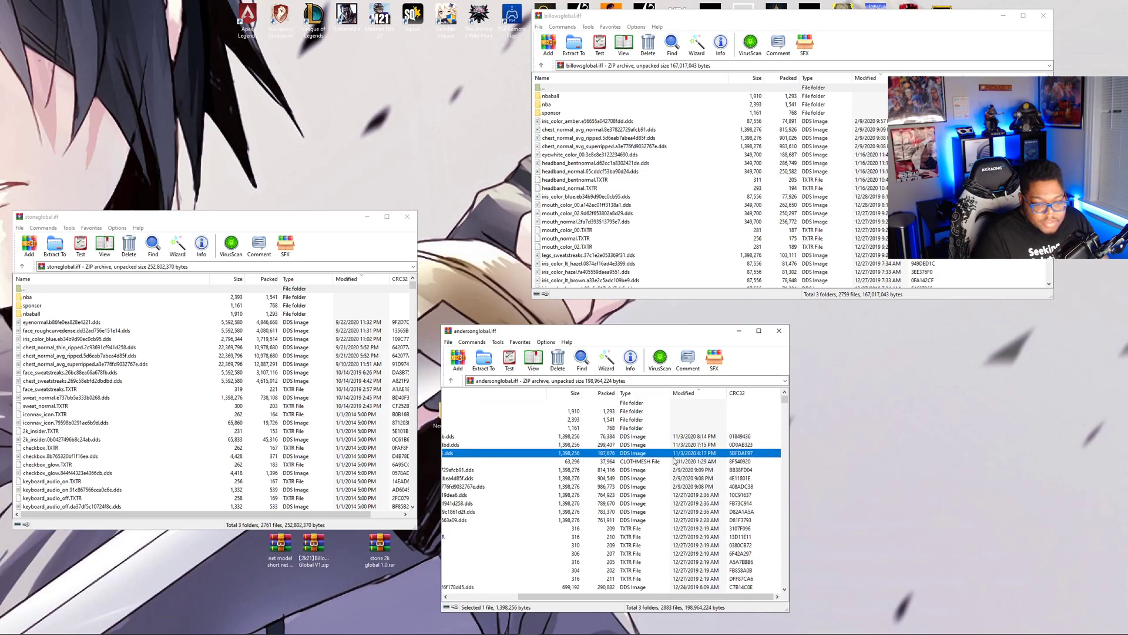
{"action": "left_click", "coordinate": [686, 463]}
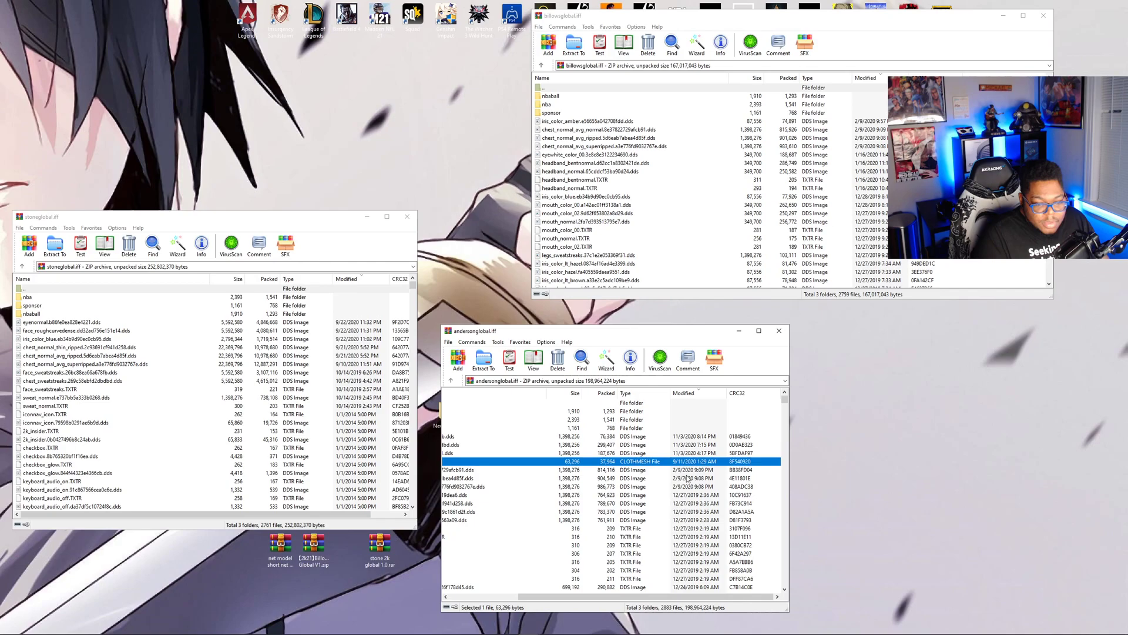
{"action": "left_click", "coordinate": [686, 470]}
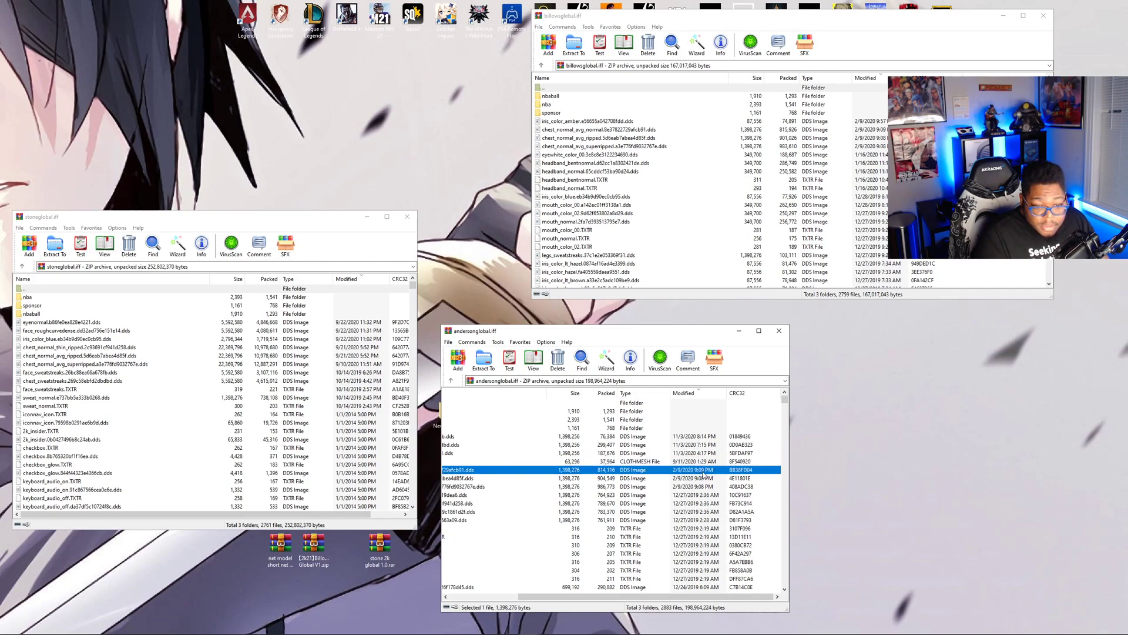
{"action": "mouse_move", "coordinate": [638, 596]}
{"action": "left_mouse_down"}
{"action": "mouse_move", "coordinate": [545, 597]}
{"action": "mouse_move", "coordinate": [700, 598]}
{"action": "mouse_move", "coordinate": [646, 596]}
{"action": "left_mouse_up"}
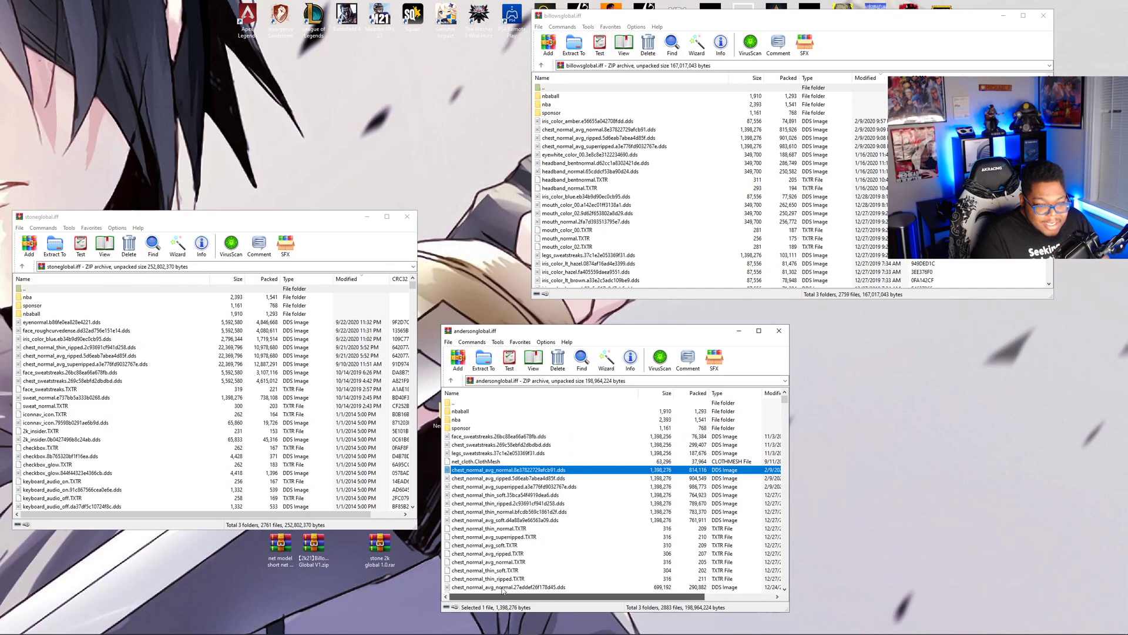
Select the face, chest and legs sweatstreaks textures in andersonglobal.iff.
{"action": "left_click", "coordinate": [495, 436]}
{"action": "left_click", "coordinate": [496, 445]}
{"action": "left_click", "coordinate": [495, 453]}
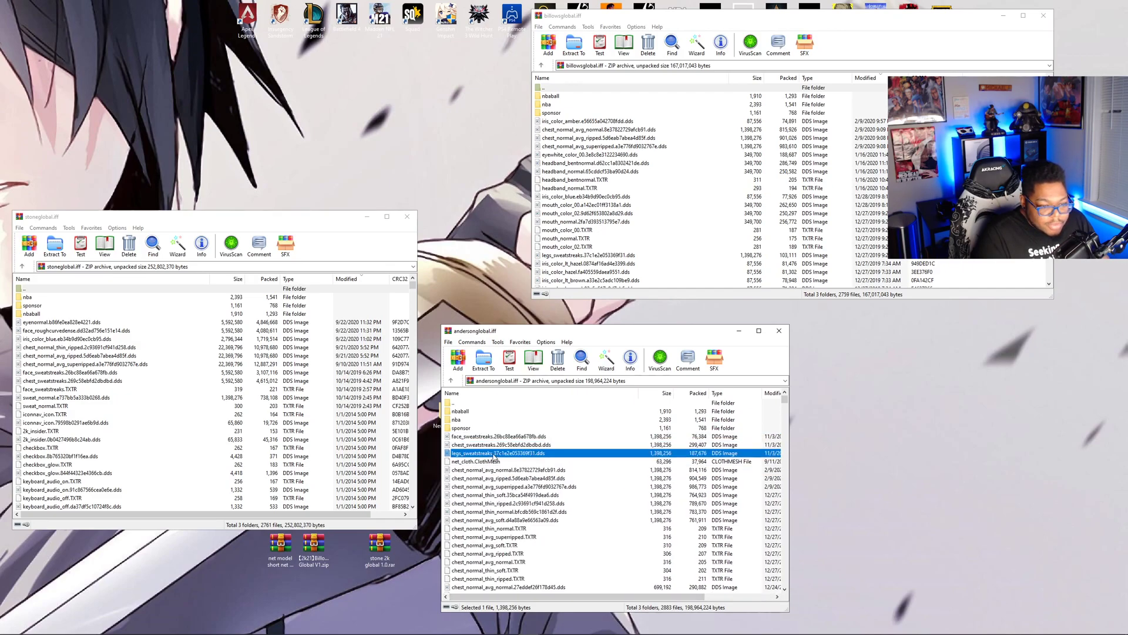
{"action": "left_click", "coordinate": [502, 437]}
{"action": "left_click", "coordinate": [503, 445]}
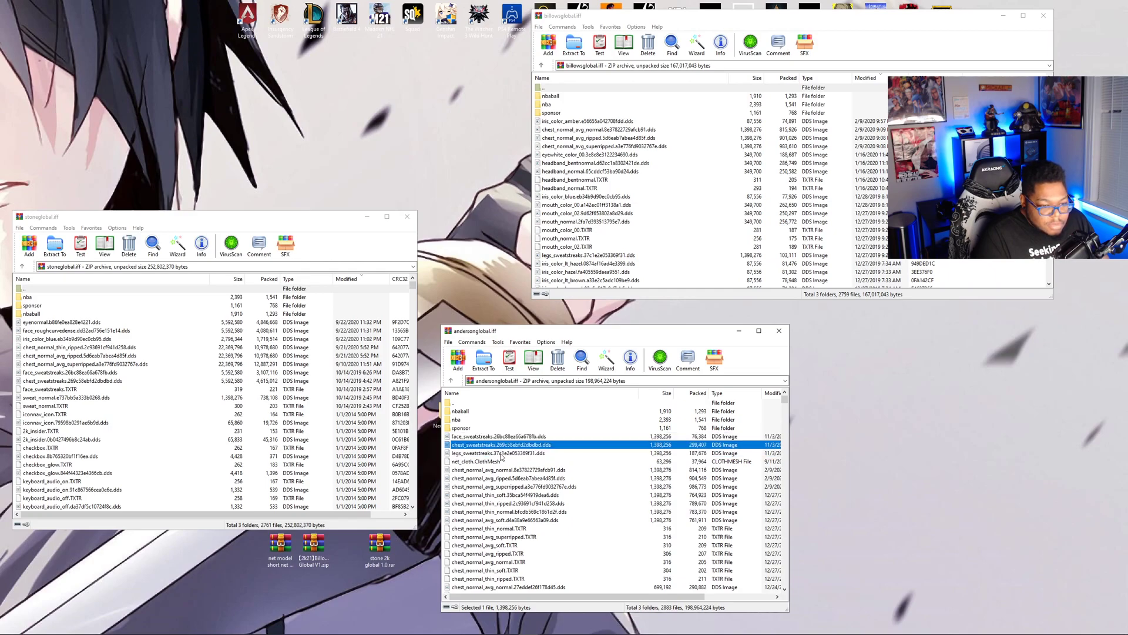
{"action": "left_click", "coordinate": [503, 454]}
{"action": "left_click", "coordinate": [508, 437]}
{"action": "left_click", "coordinate": [508, 445]}
{"action": "left_click", "coordinate": [508, 453]}
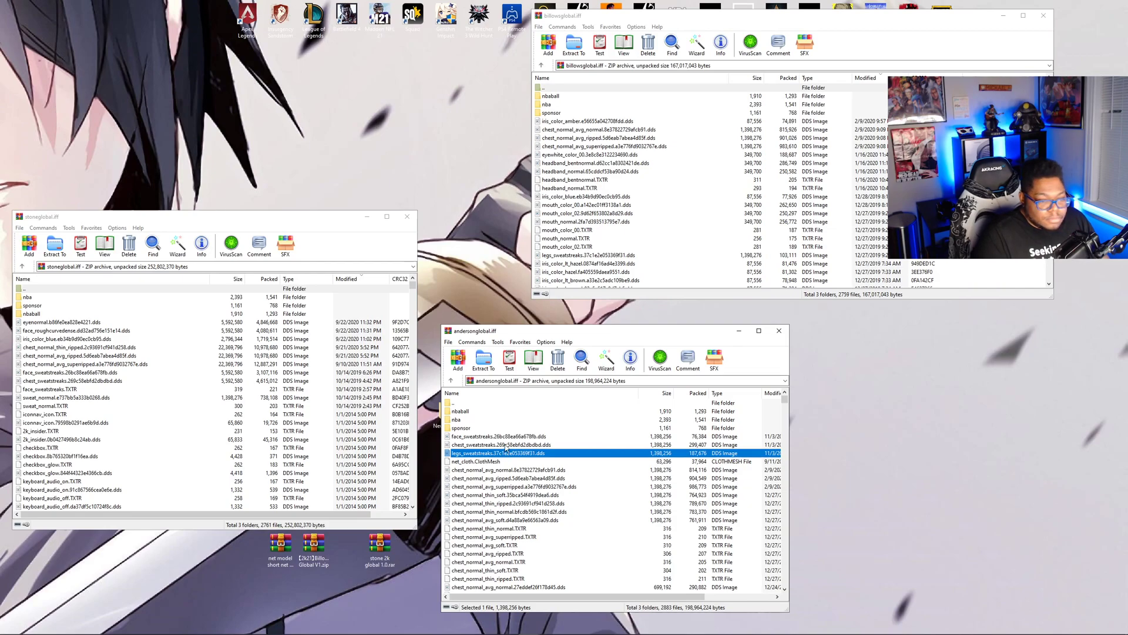
{"action": "left_click", "coordinate": [508, 445], "text": "shift"}
{"action": "left_click", "coordinate": [509, 437], "text": "shift"}
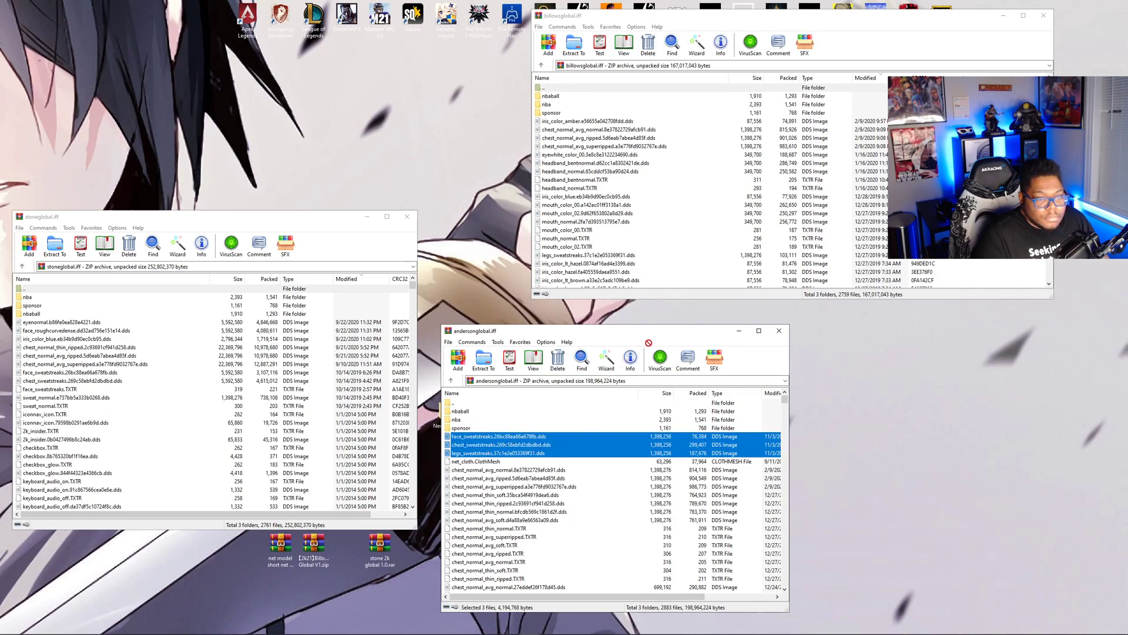
Add the three sweatstreaks textures to billowsglobal.iff and close andersonglobal.
{"action": "left_click_drag", "start_coordinate": [649, 342], "coordinate": [726, 196]}
{"action": "left_click", "coordinate": [573, 401]}
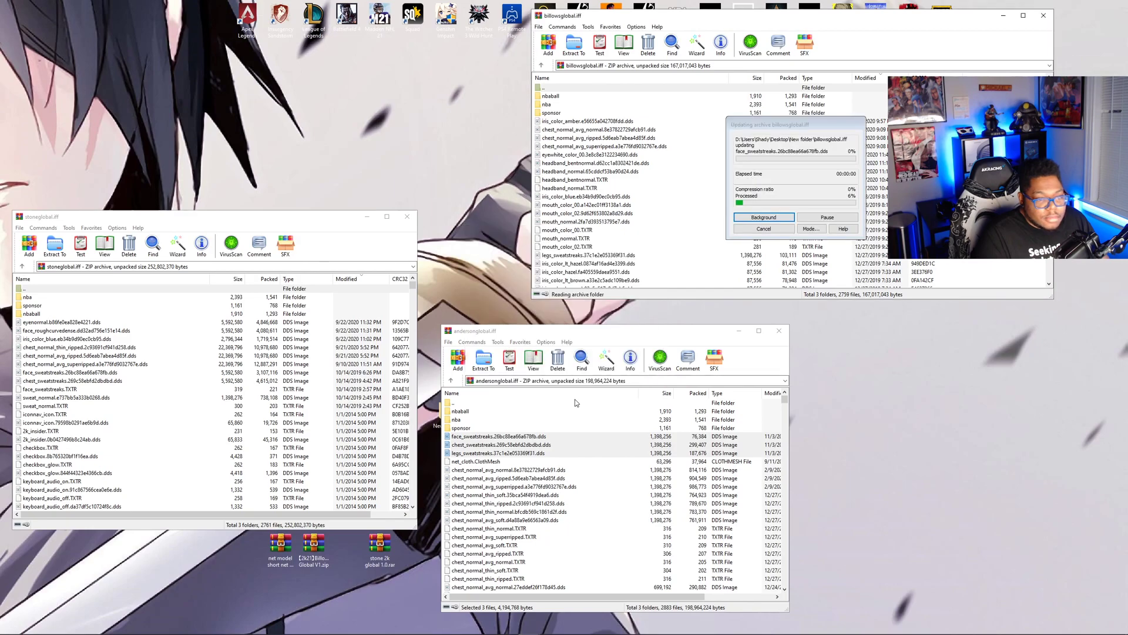
{"action": "left_click", "coordinate": [779, 331]}
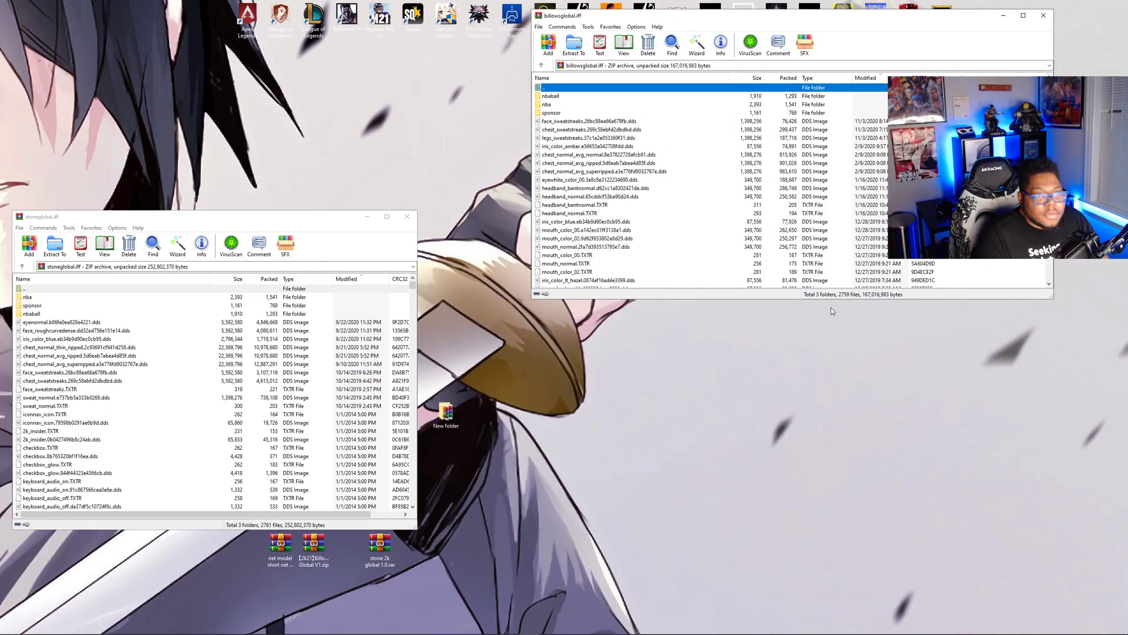
Add Stone's six textures, including eyenormal, iris_color_blue and chest_normal ripped, to billowsglobal.iff.
{"action": "left_click_drag", "start_coordinate": [246, 217], "coordinate": [277, 151]}
{"action": "left_click_drag", "start_coordinate": [291, 449], "coordinate": [376, 450]}
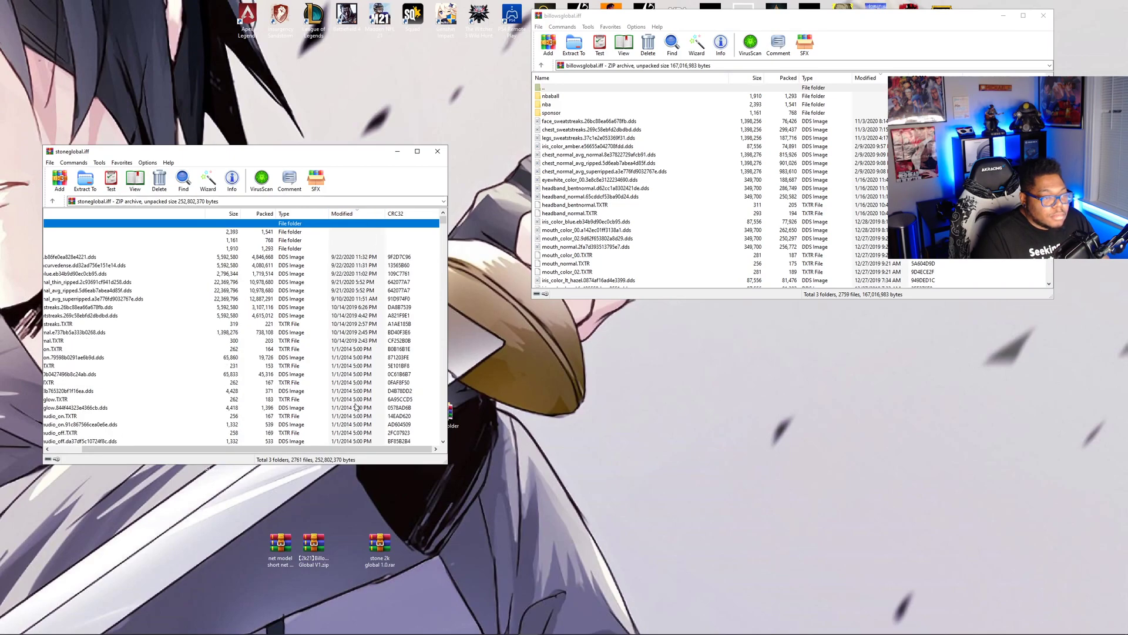
{"action": "left_click_drag", "start_coordinate": [324, 450], "coordinate": [499, 311]}
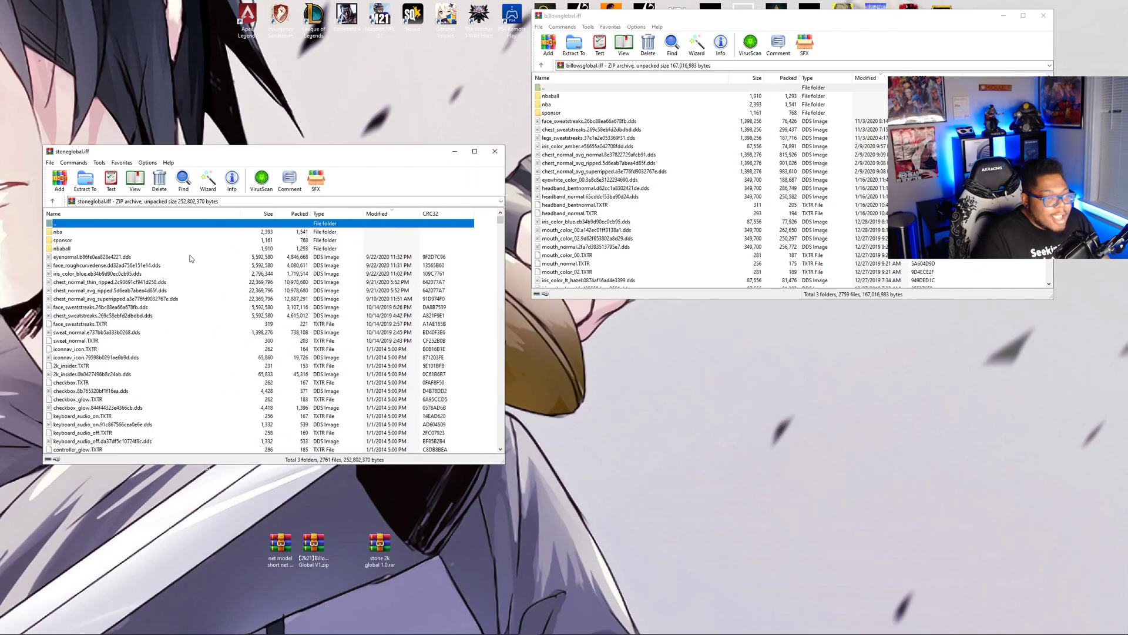
{"action": "left_click", "coordinate": [151, 259]}
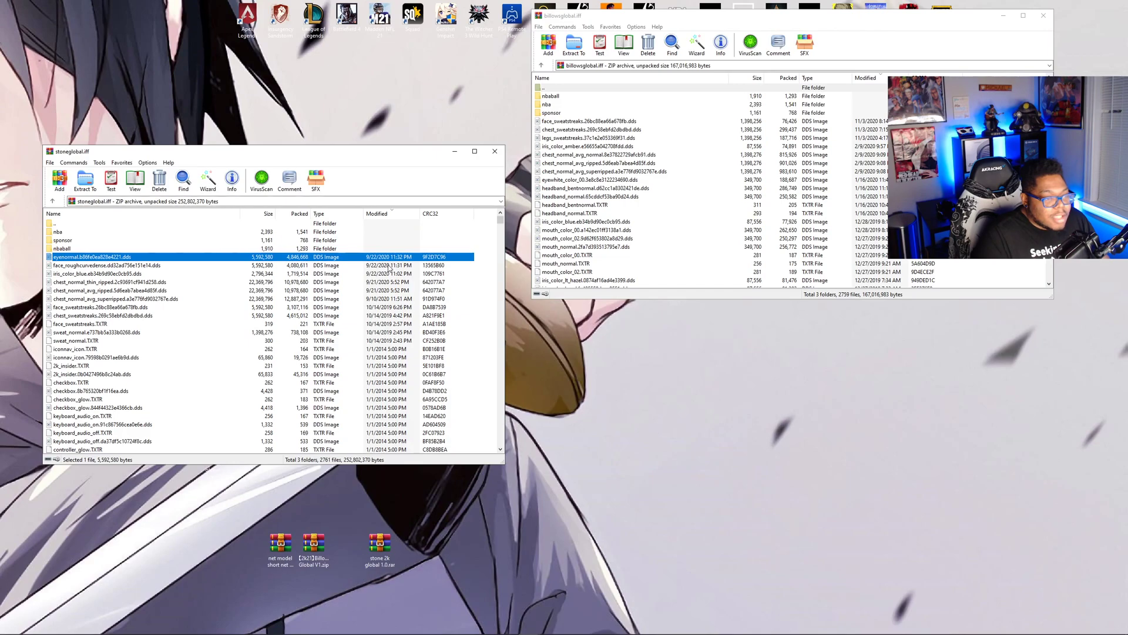
{"action": "left_click_drag", "start_coordinate": [390, 268], "coordinate": [393, 304]}
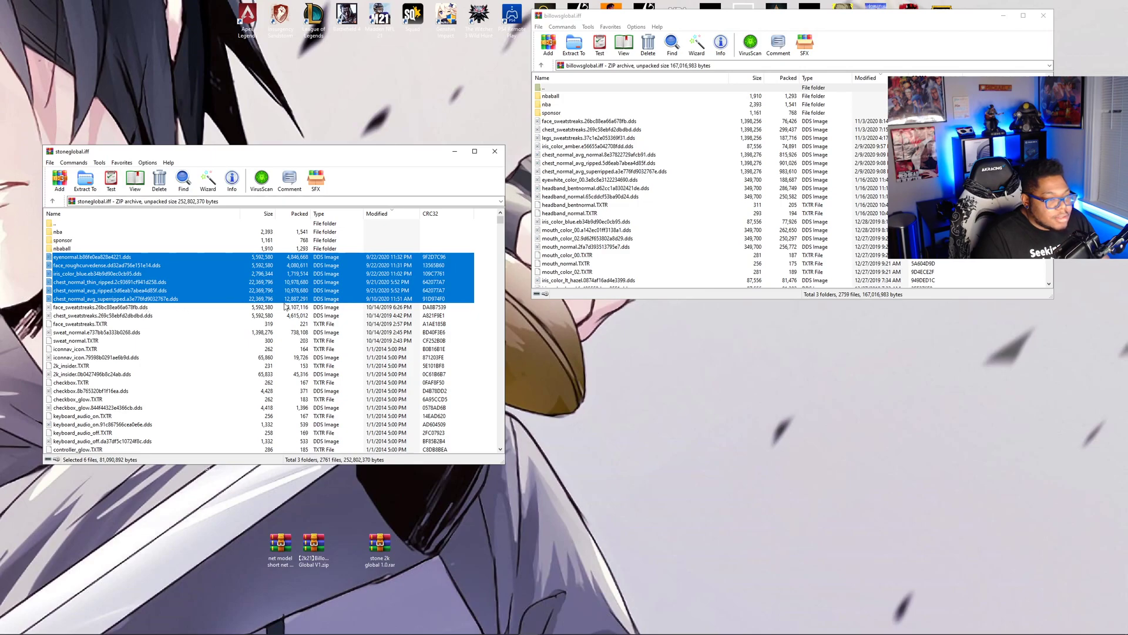
{"action": "left_click_drag", "start_coordinate": [386, 310], "coordinate": [377, 310]}
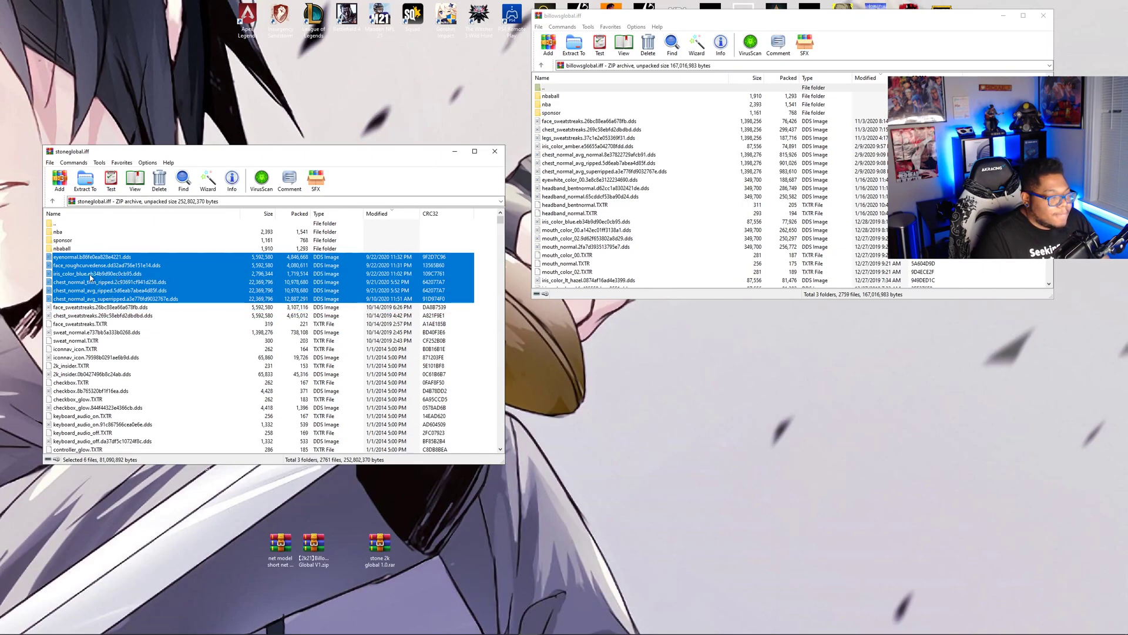
{"action": "left_click_drag", "start_coordinate": [874, 214], "coordinate": [874, 213]}
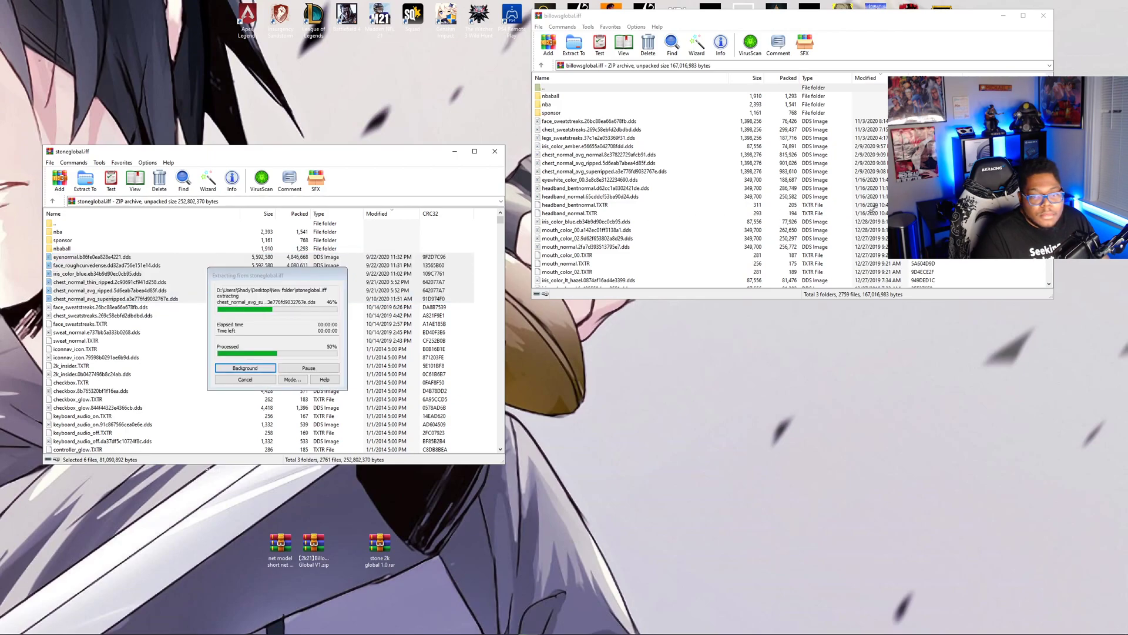
{"action": "left_click", "coordinate": [569, 401]}
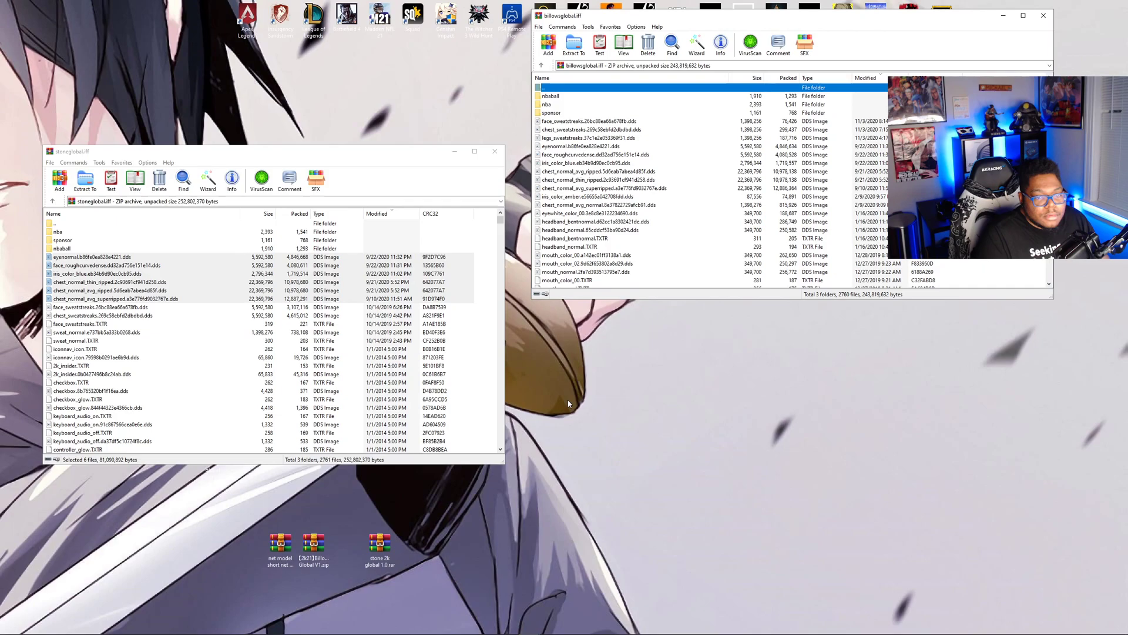
Close stoneglobal.iff and open the net model short net smashed.7z archive.
{"action": "left_click", "coordinate": [494, 151]}
{"action": "mouse_move", "coordinate": [297, 618]}
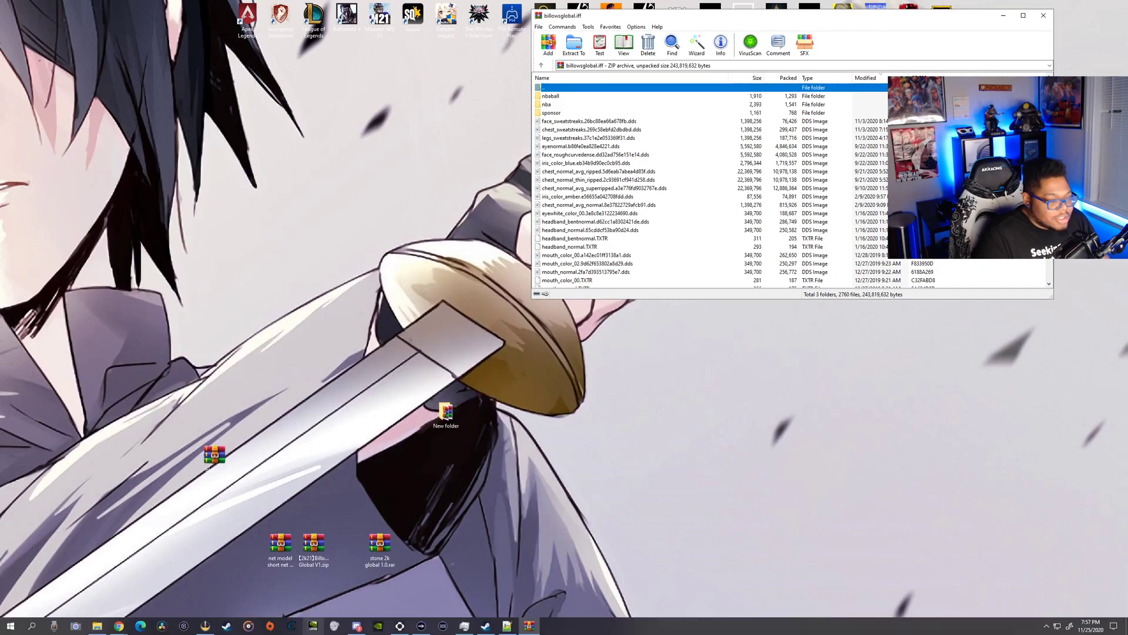
{"action": "left_click_drag", "start_coordinate": [281, 544], "coordinate": [313, 370]}
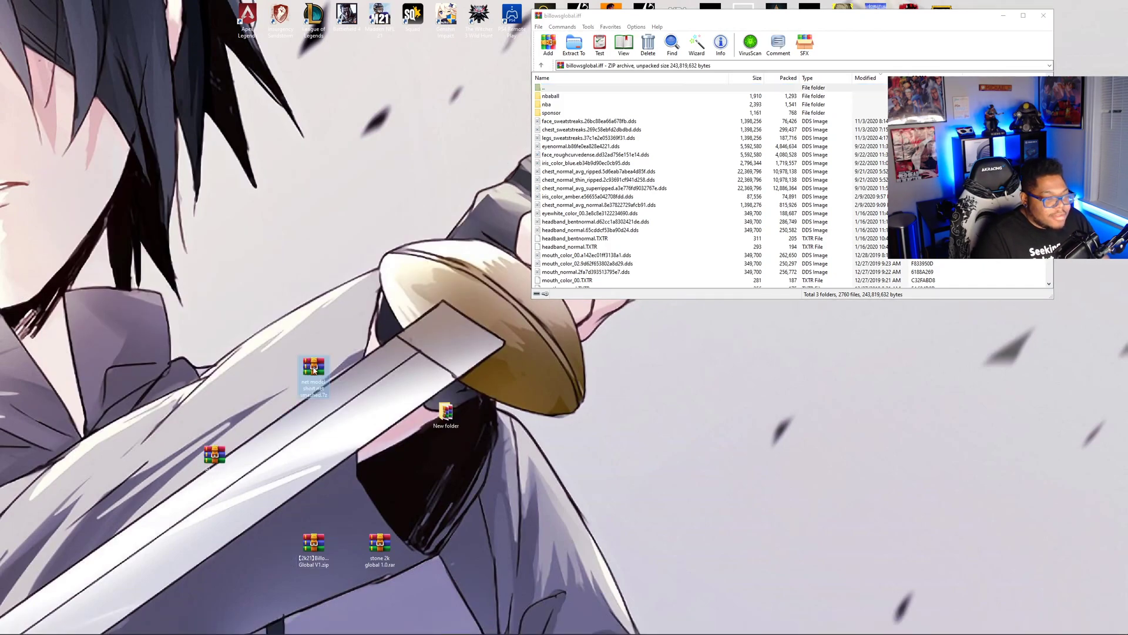
{"action": "double_click", "coordinate": [321, 372]}
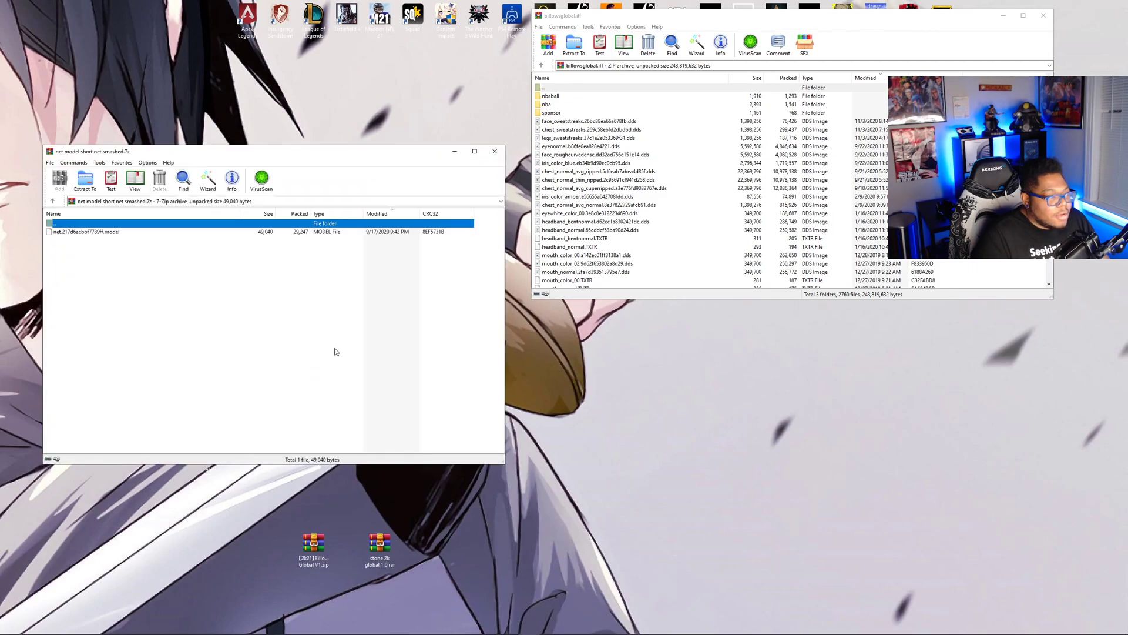
Add the net model file to billowsglobal.iff and close the net model archive.
{"action": "left_click", "coordinate": [95, 234]}
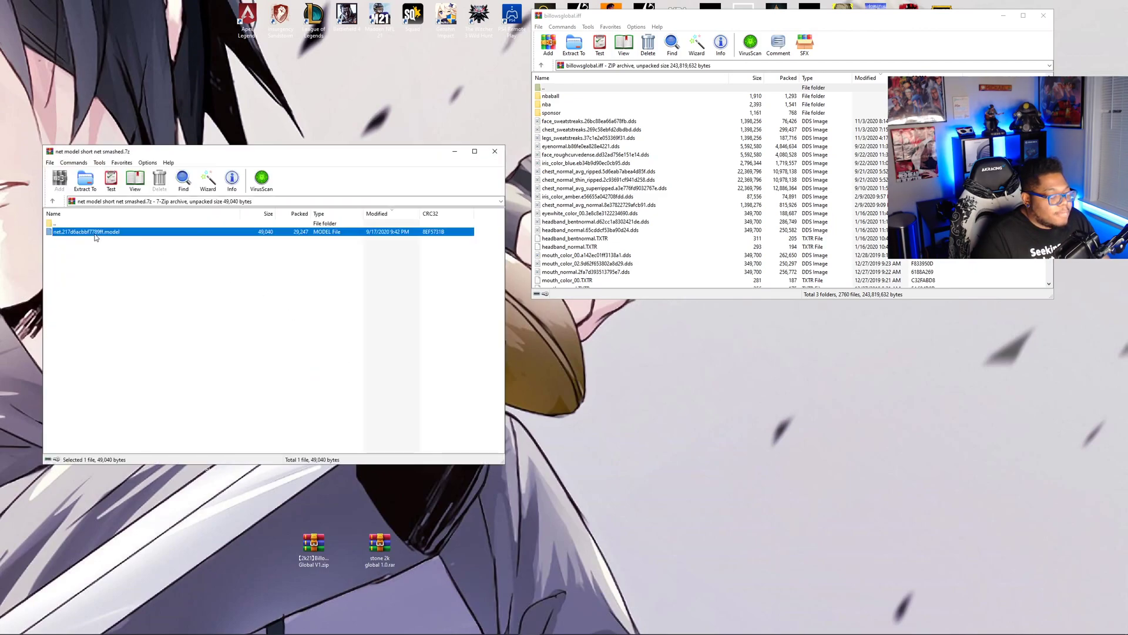
{"action": "left_click", "coordinate": [112, 275]}
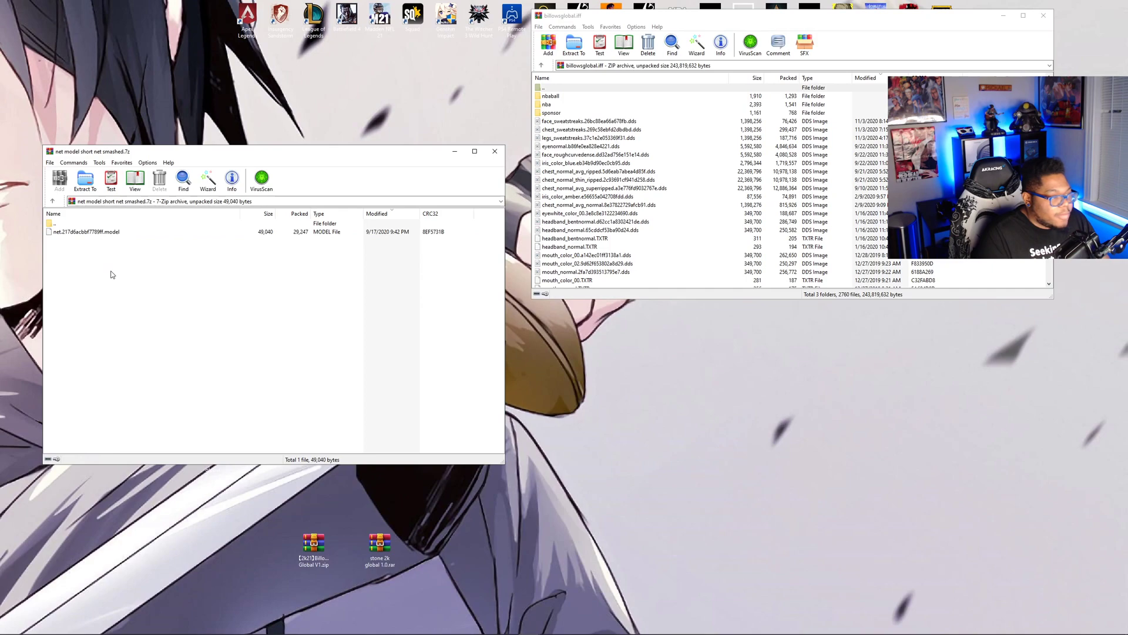
{"action": "left_click", "coordinate": [79, 235]}
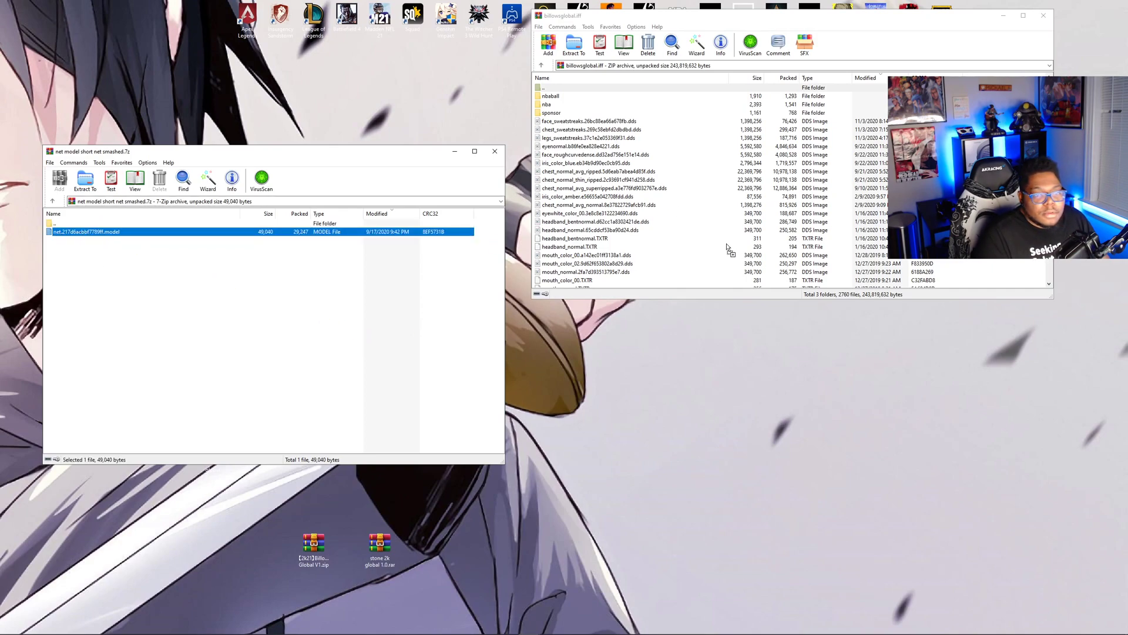
{"action": "left_click_drag", "start_coordinate": [723, 235], "coordinate": [724, 232]}
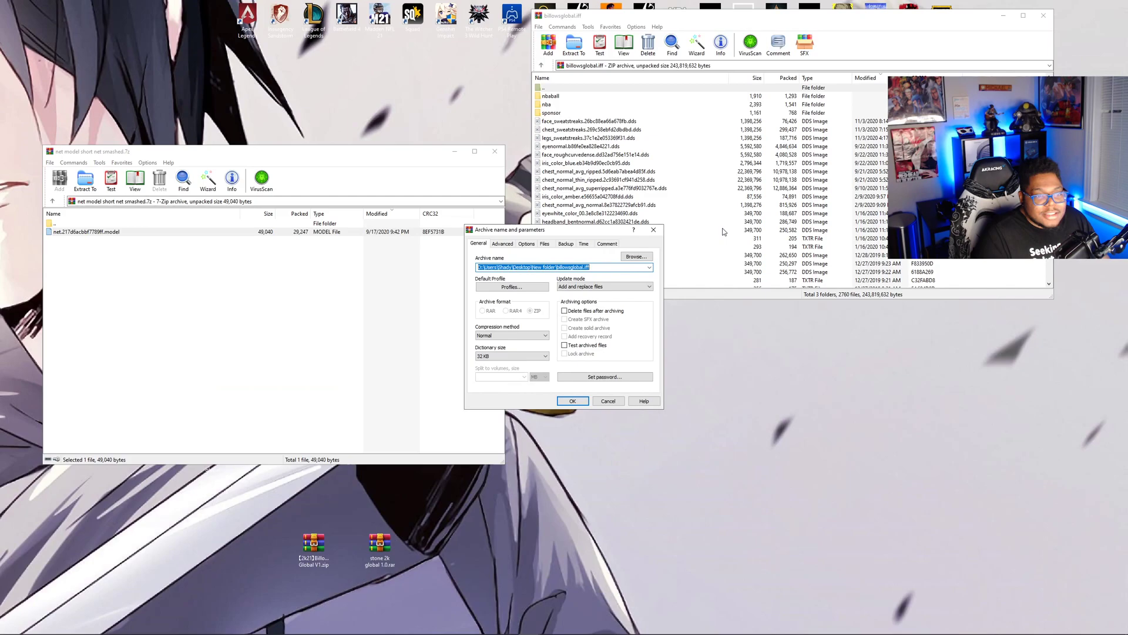
{"action": "left_click", "coordinate": [572, 401]}
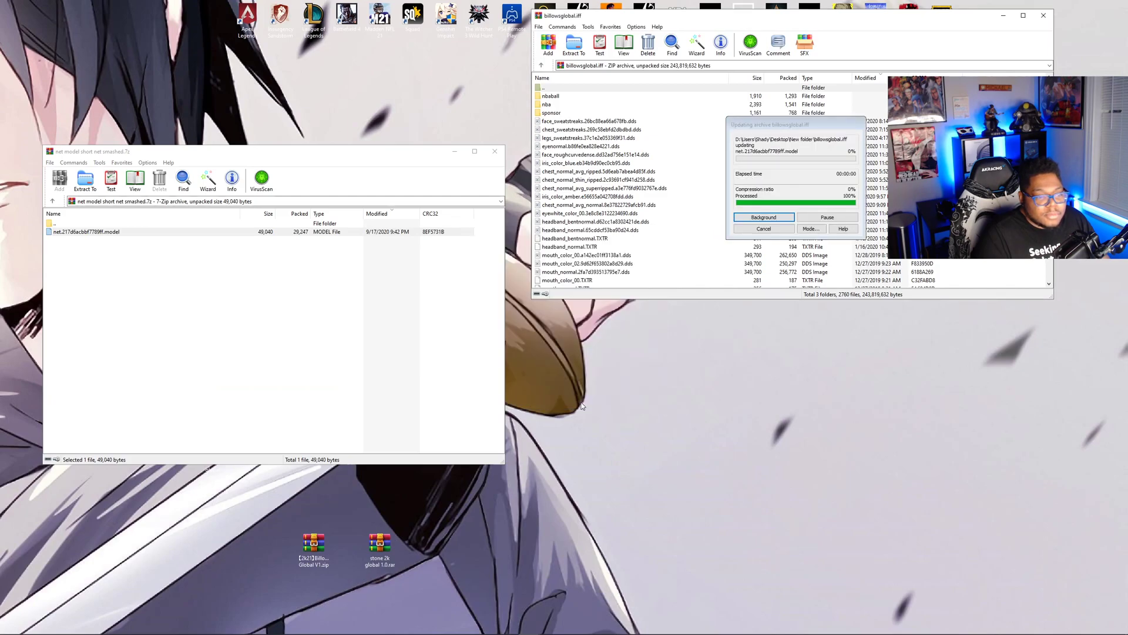
{"action": "left_click", "coordinate": [494, 151]}
Close the archive and rename billowsglobal.iff in New folder to global.iff.
{"action": "left_click", "coordinate": [1042, 16]}
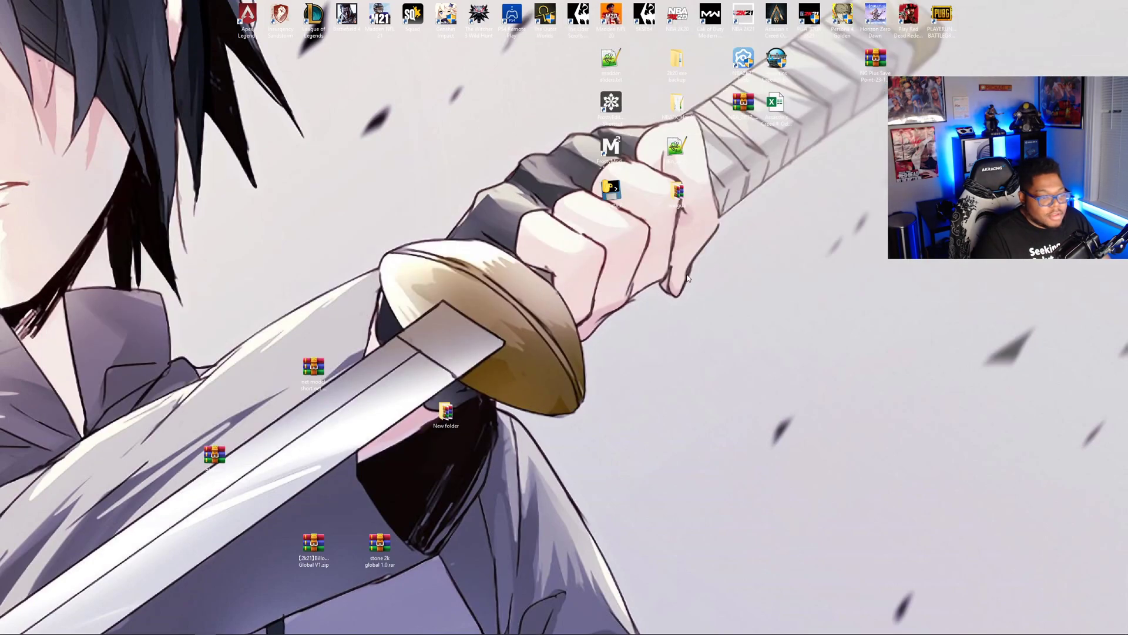
{"action": "double_click", "coordinate": [446, 412]}
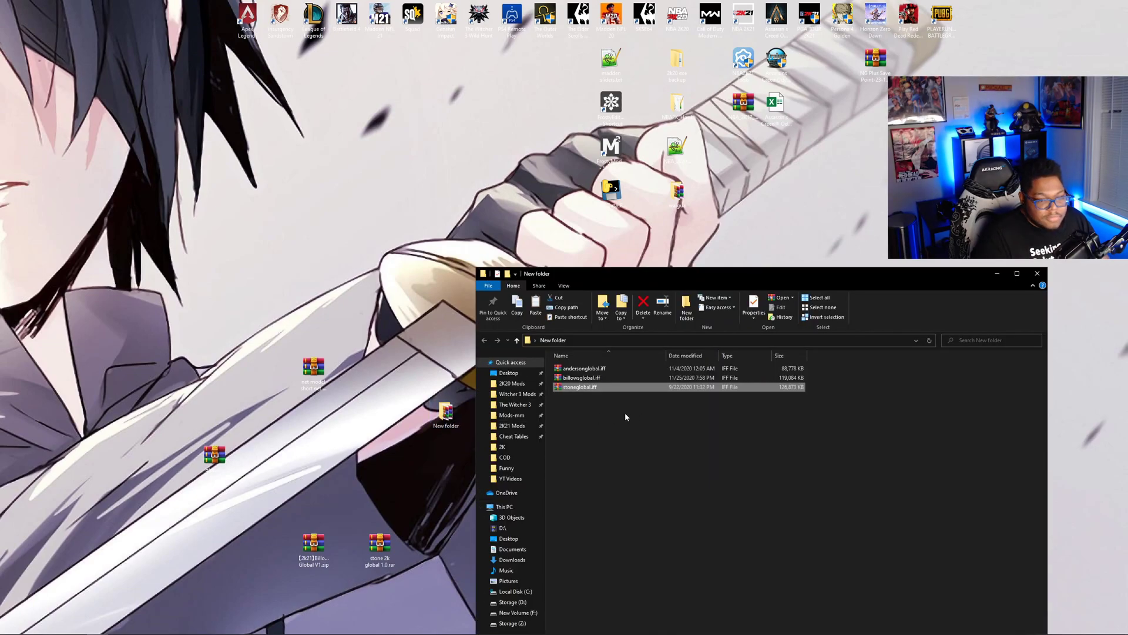
{"action": "left_click", "coordinate": [580, 378]}
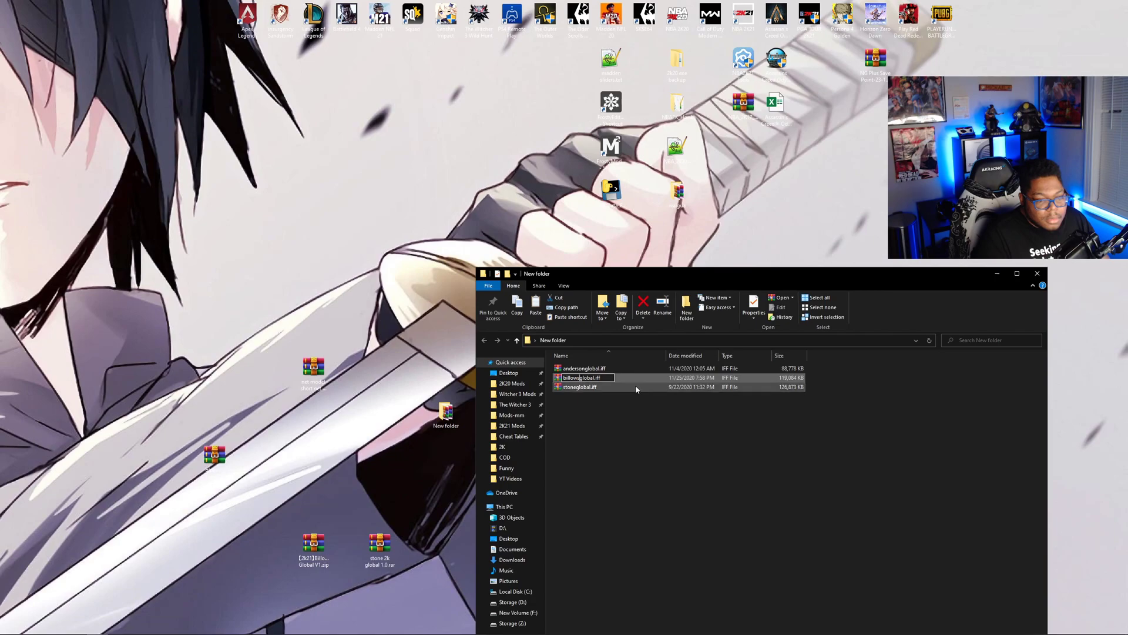
{"action": "key", "text": "BackSpace"}
{"action": "key", "text": "BackSpace"}
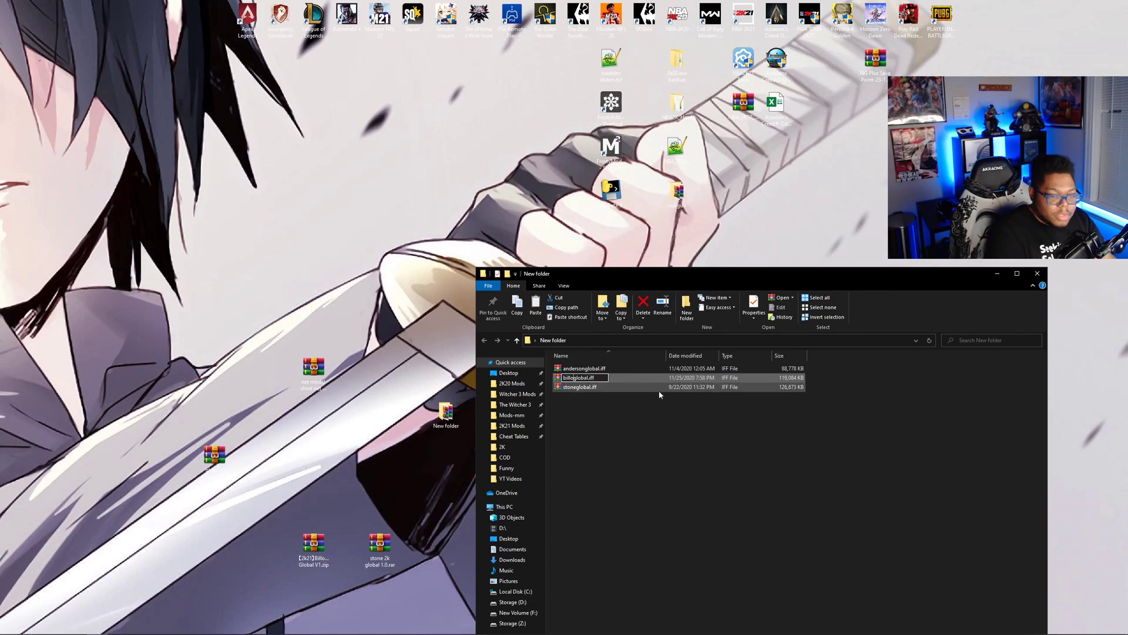
{"action": "left_click", "coordinate": [703, 449]}
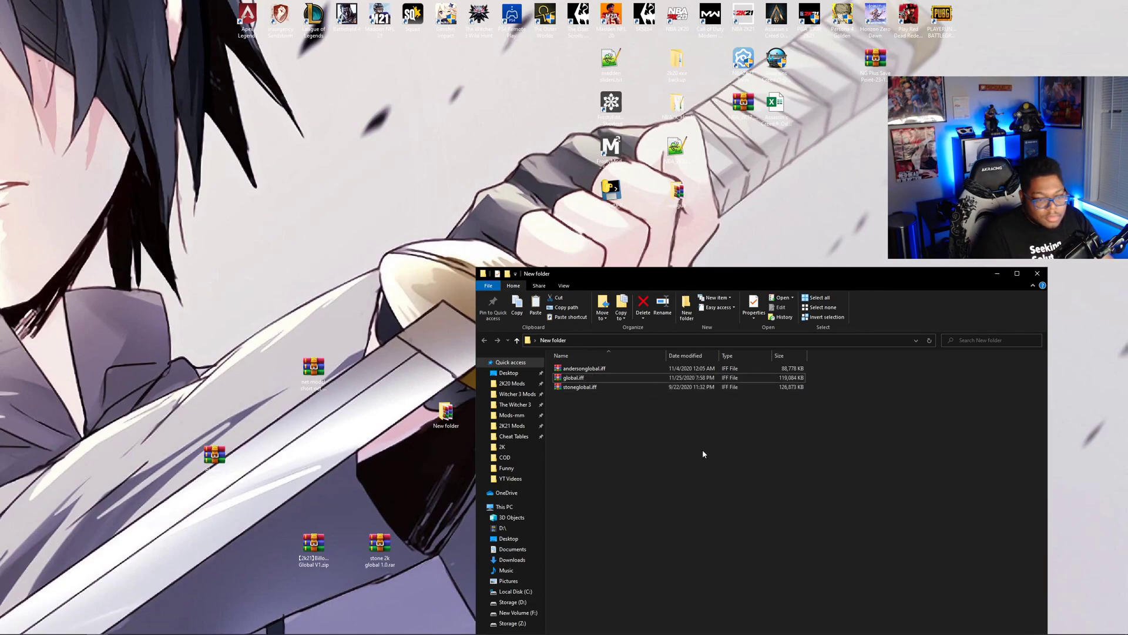
Place a second Explorer window on the left half and browse it to the Mods-mm game folder.
{"action": "left_click_drag", "start_coordinate": [698, 273], "coordinate": [754, 149]}
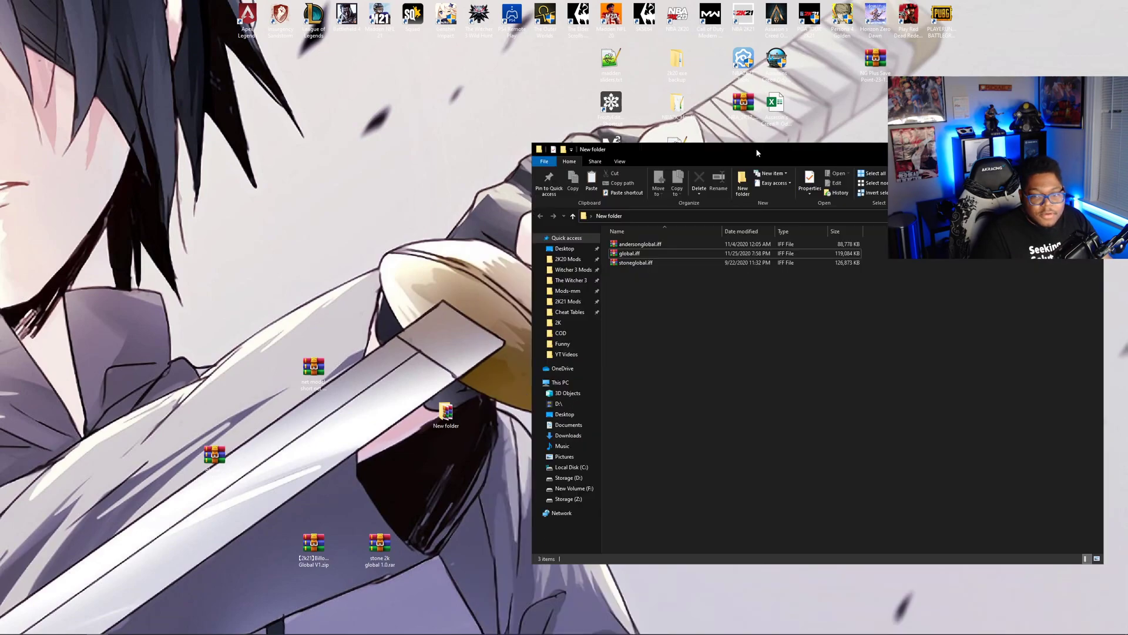
{"action": "left_click", "coordinate": [545, 161]}
{"action": "left_click", "coordinate": [567, 176]}
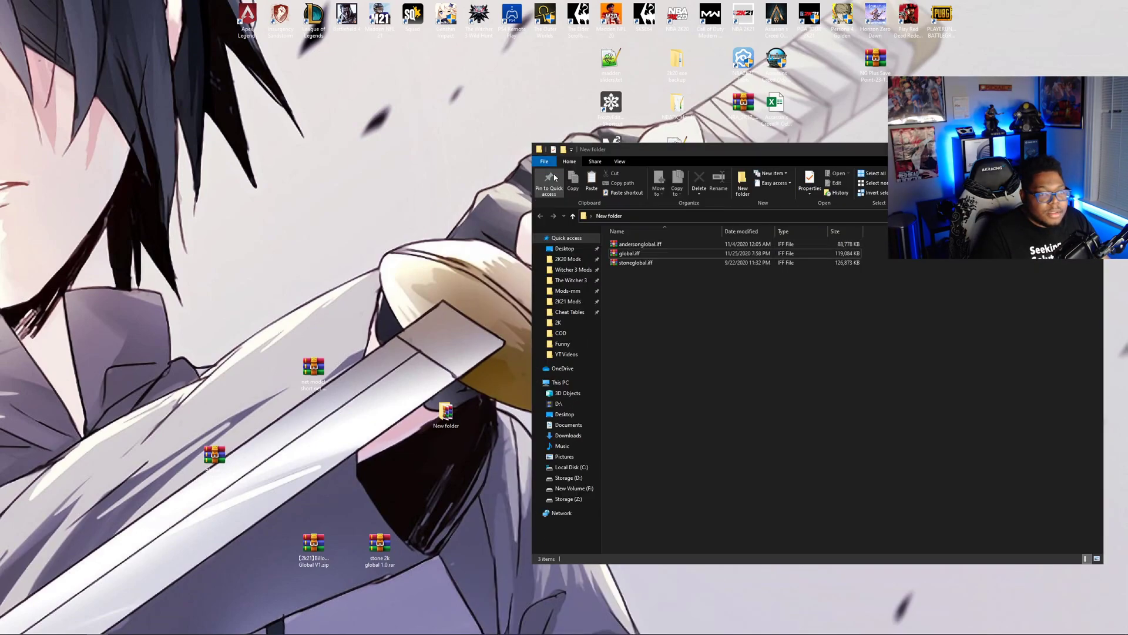
{"action": "left_click_drag", "start_coordinate": [697, 163], "coordinate": [195, 146]}
{"action": "left_click_drag", "start_coordinate": [603, 257], "coordinate": [448, 252]}
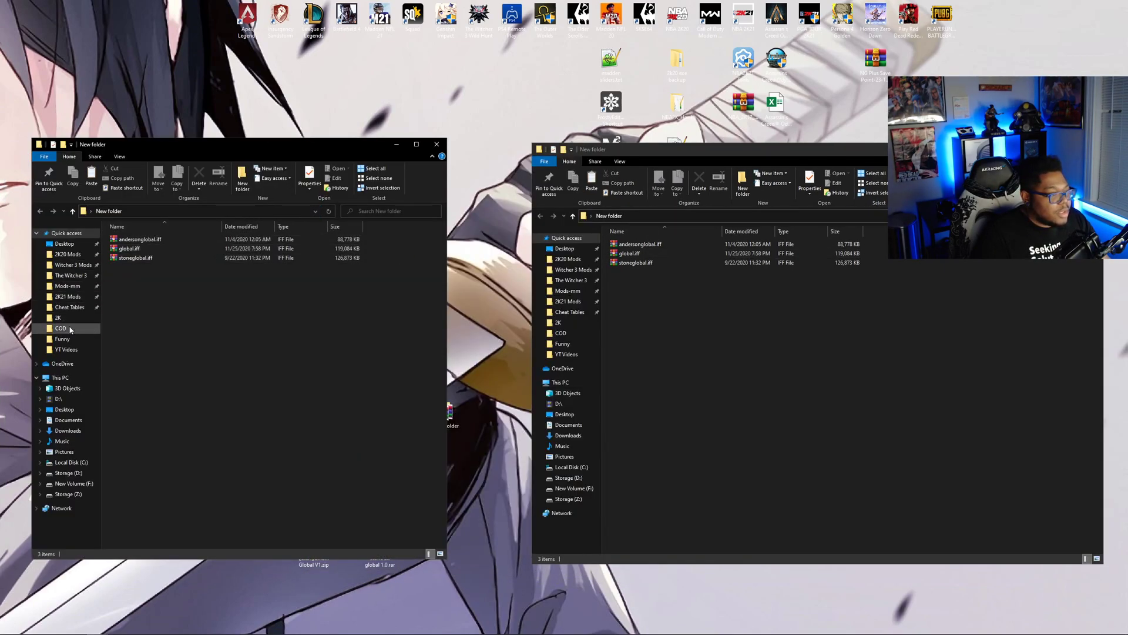
{"action": "left_click", "coordinate": [67, 296]}
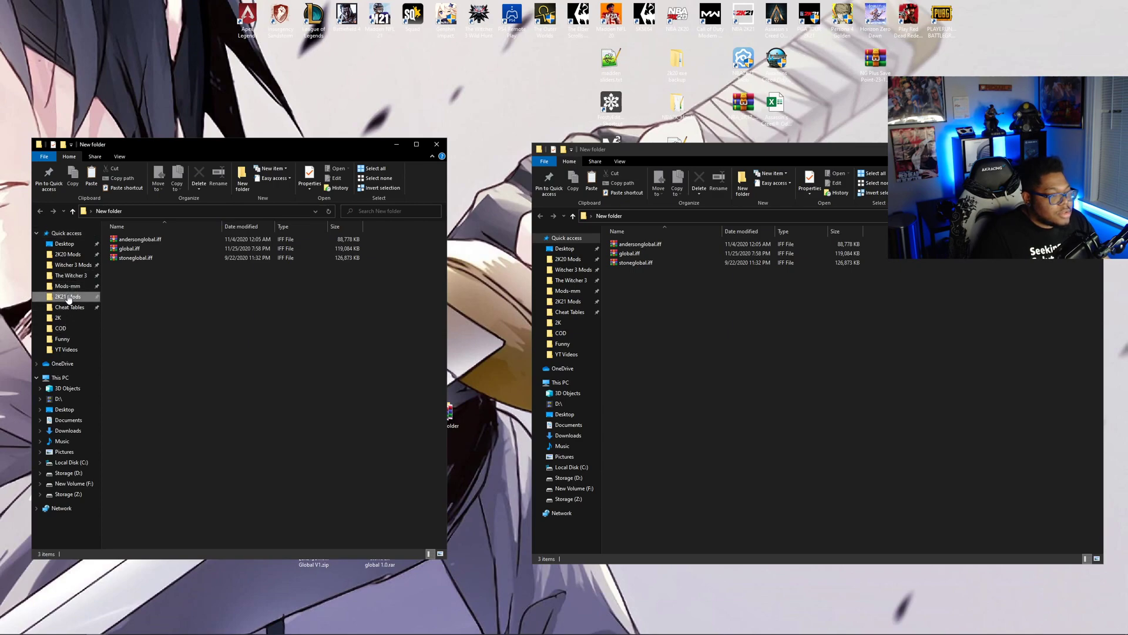
{"action": "left_click", "coordinate": [66, 286]}
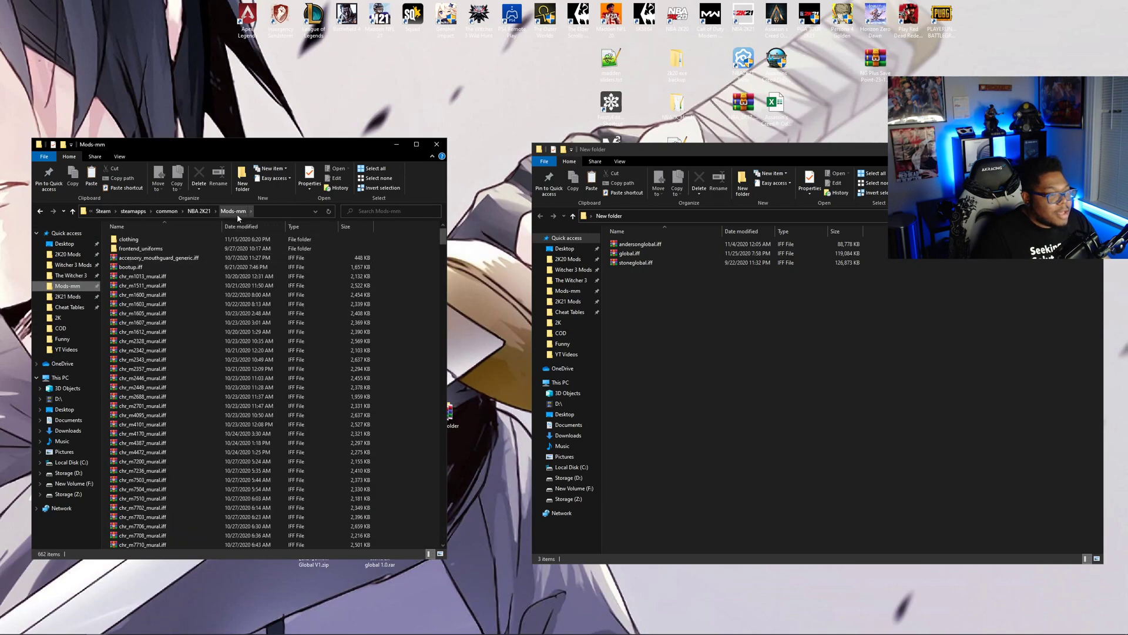
Copy global.iff from New folder into the NBA 2K21 game's Mods folder.
{"action": "left_click", "coordinate": [199, 211]}
{"action": "double_click", "coordinate": [125, 248]}
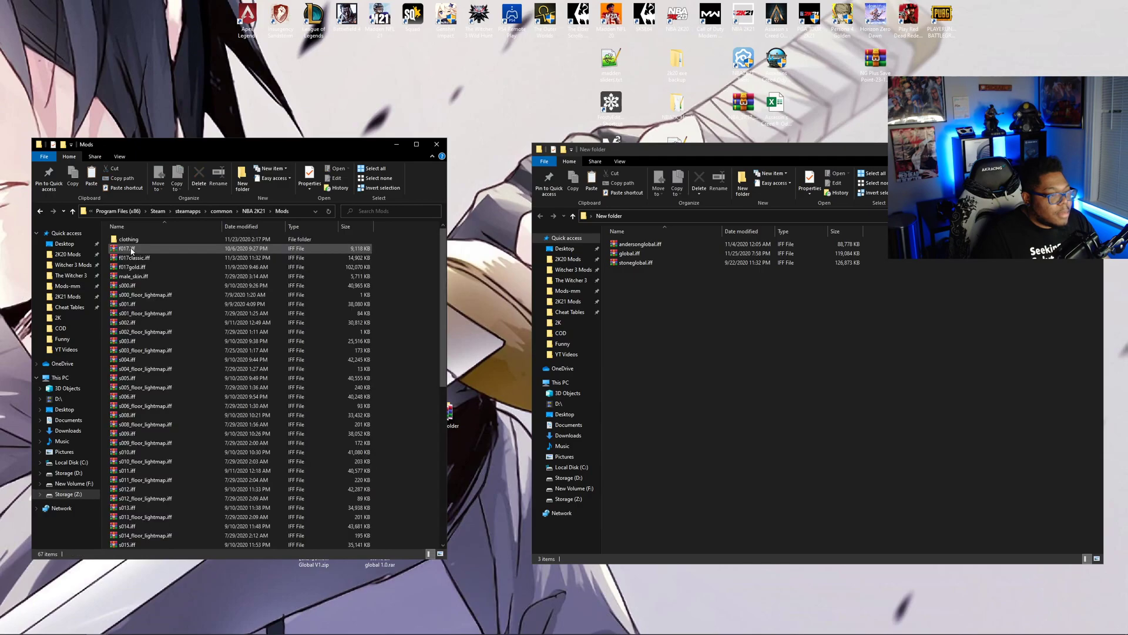
{"action": "left_click", "coordinate": [654, 305]}
{"action": "left_click", "coordinate": [658, 254]}
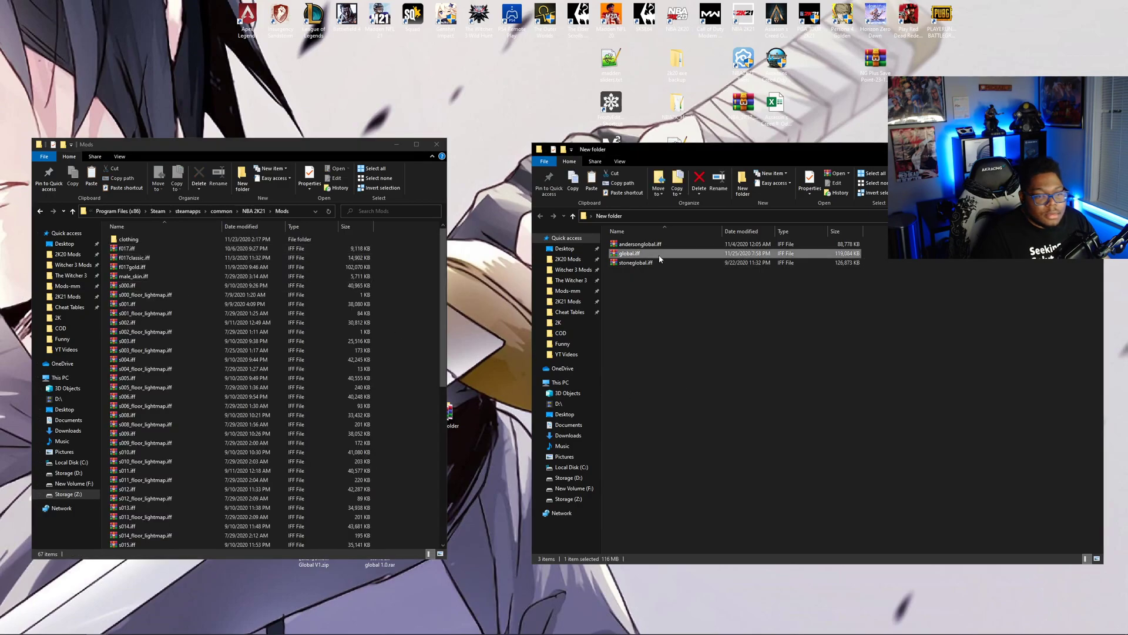
{"action": "left_click_drag", "start_coordinate": [657, 259], "coordinate": [393, 275]}
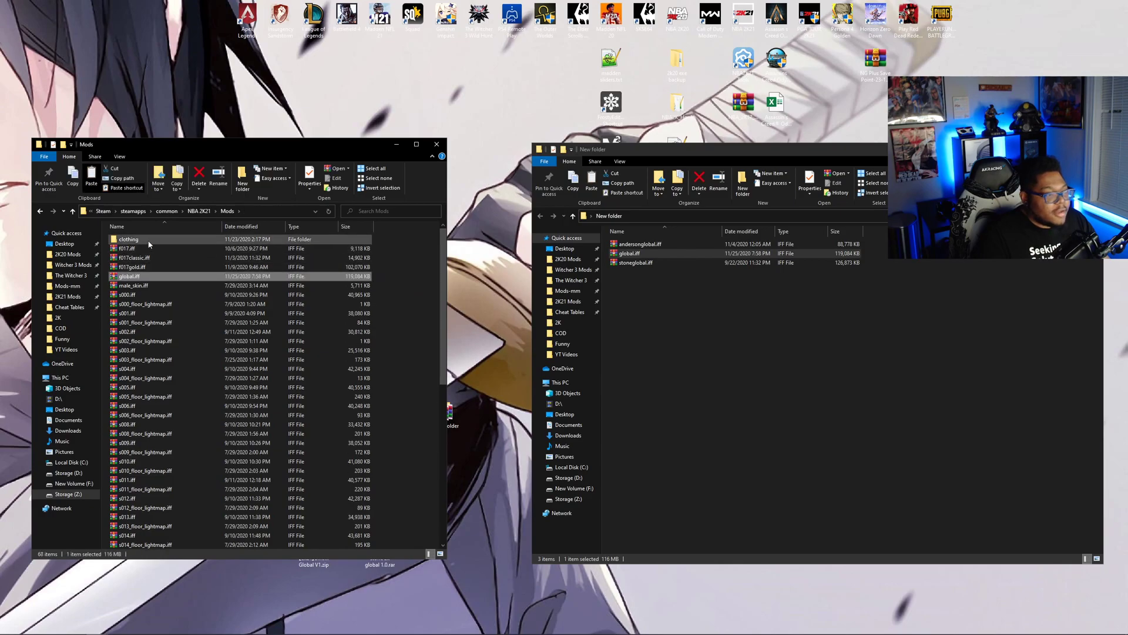
Search the 2K21 Mods downloads for 'giannis' and open Giannisbylosjosh.7z.
{"action": "left_click", "coordinate": [67, 296]}
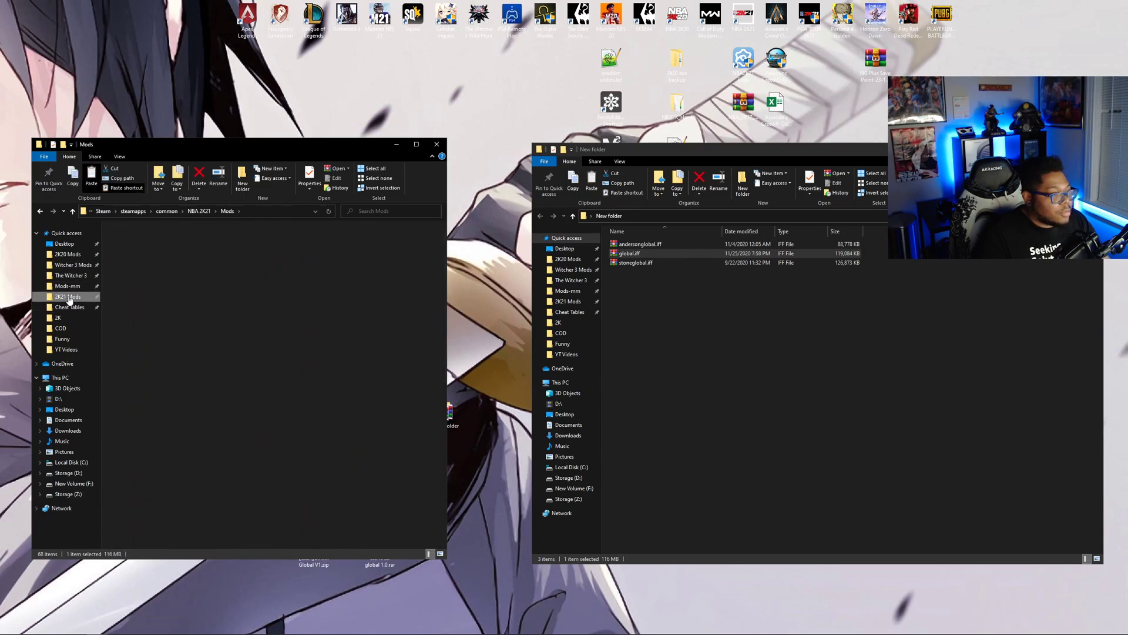
{"action": "left_click", "coordinate": [377, 211]}
{"action": "type", "text": "g"}
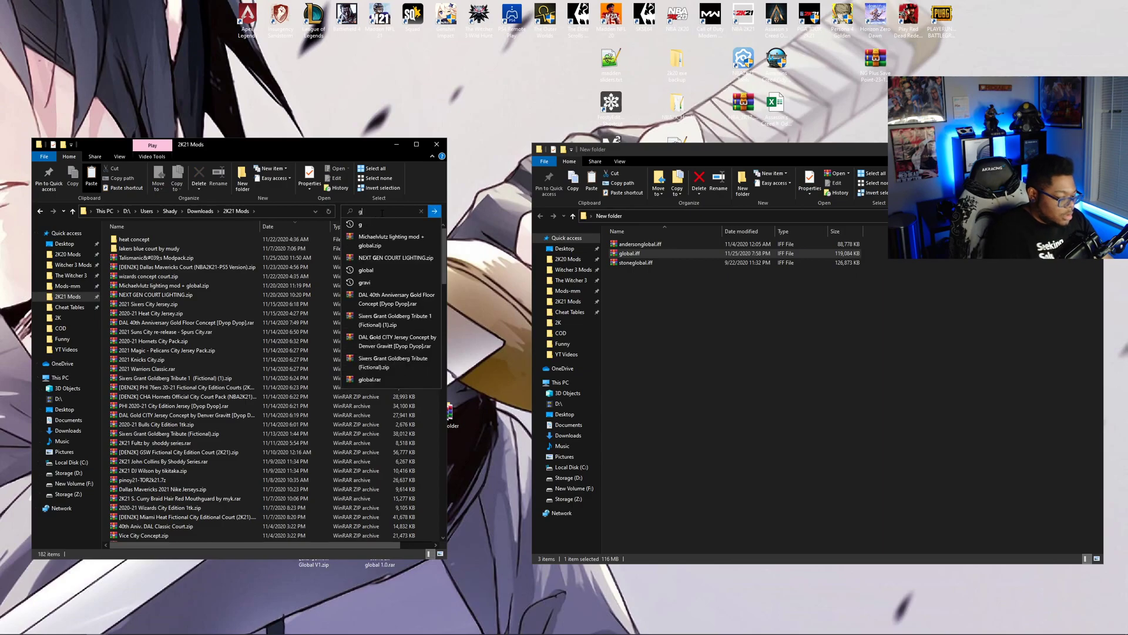
{"action": "type", "text": "ianni"}
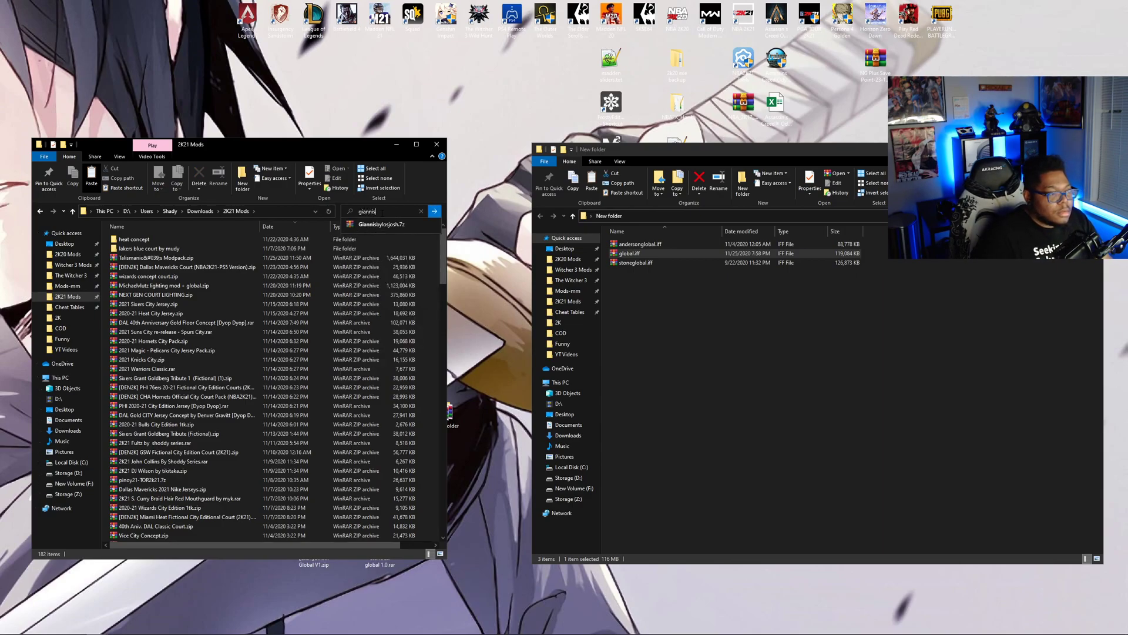
{"action": "type", "text": "s"}
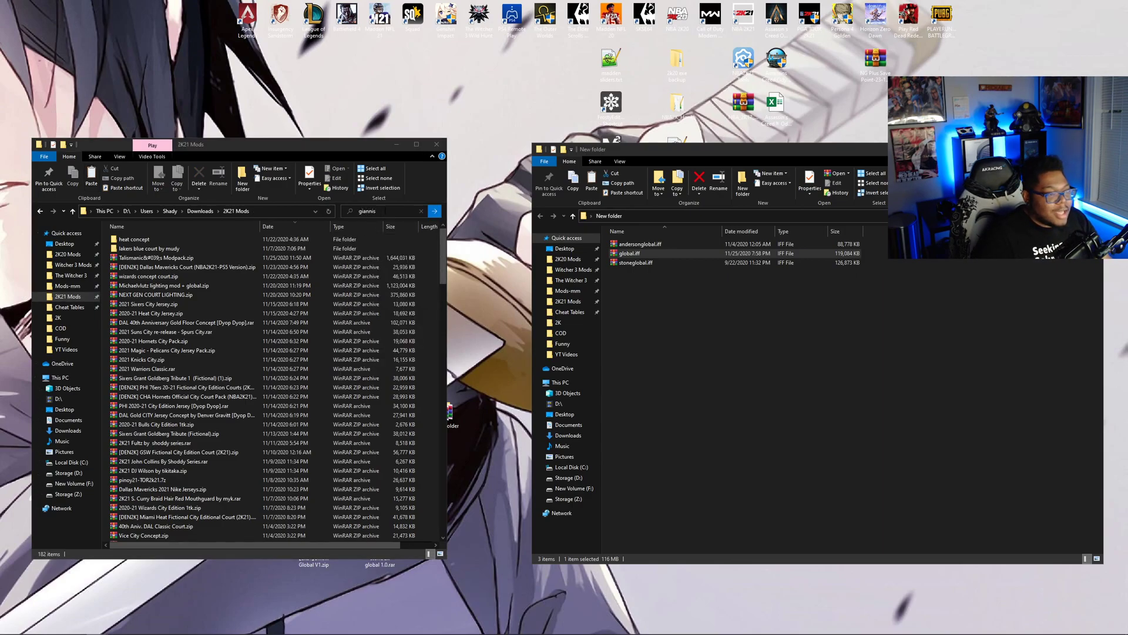
{"action": "left_click", "coordinate": [380, 236]}
Move the archive window aside and point the Explorer window at the NBA 2K21 Mods folder.
{"action": "left_click_drag", "start_coordinate": [691, 17], "coordinate": [670, 244]}
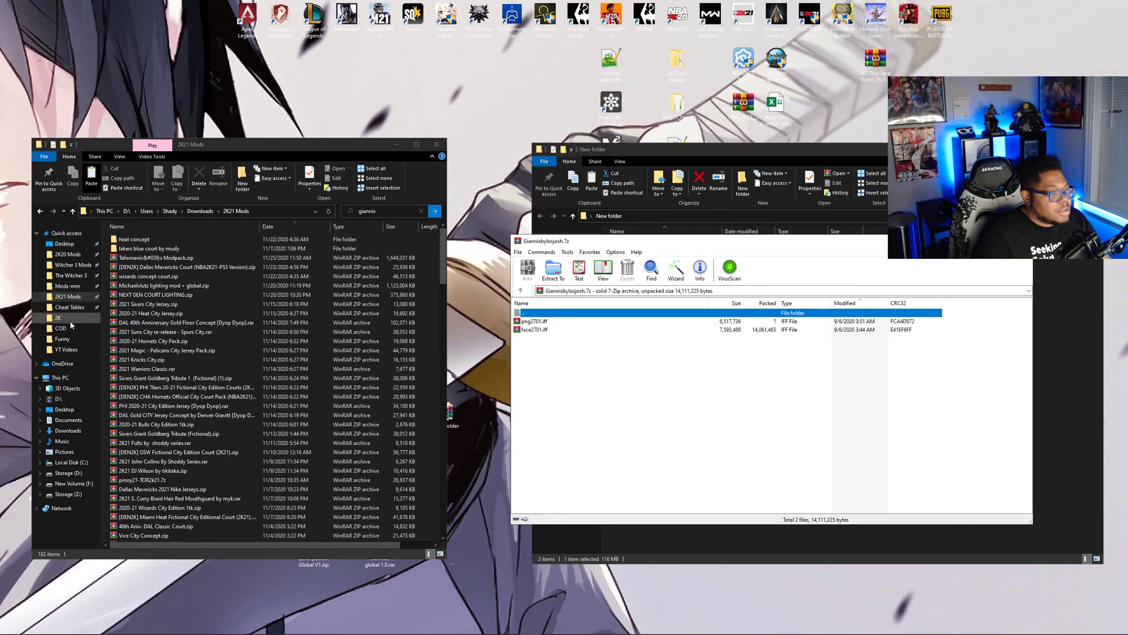
{"action": "left_click", "coordinate": [71, 290]}
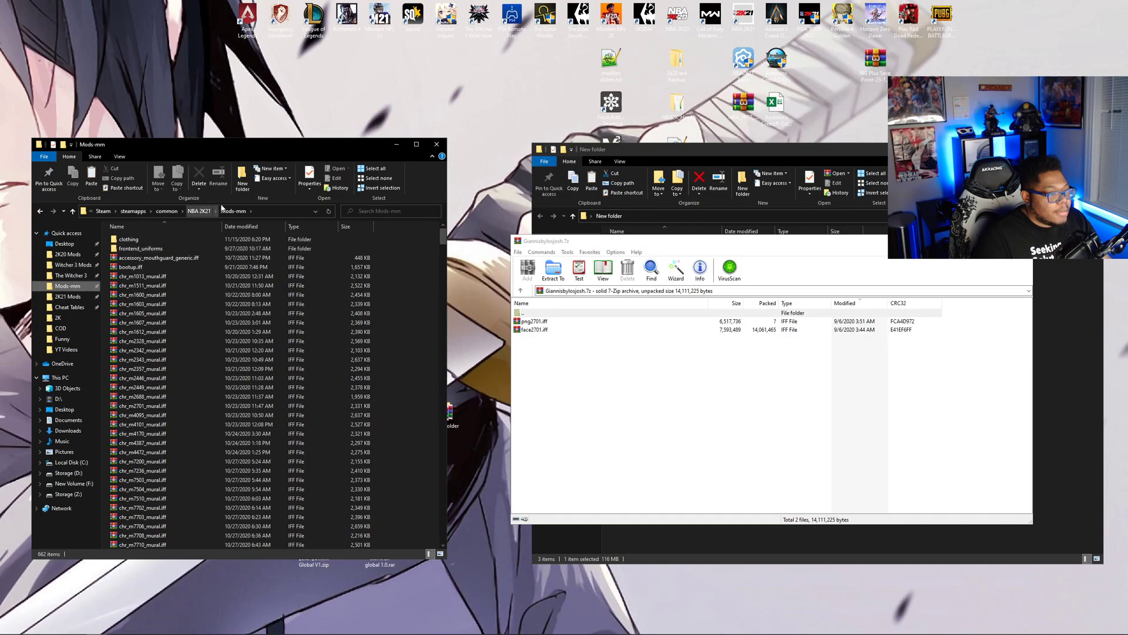
{"action": "left_click", "coordinate": [198, 211]}
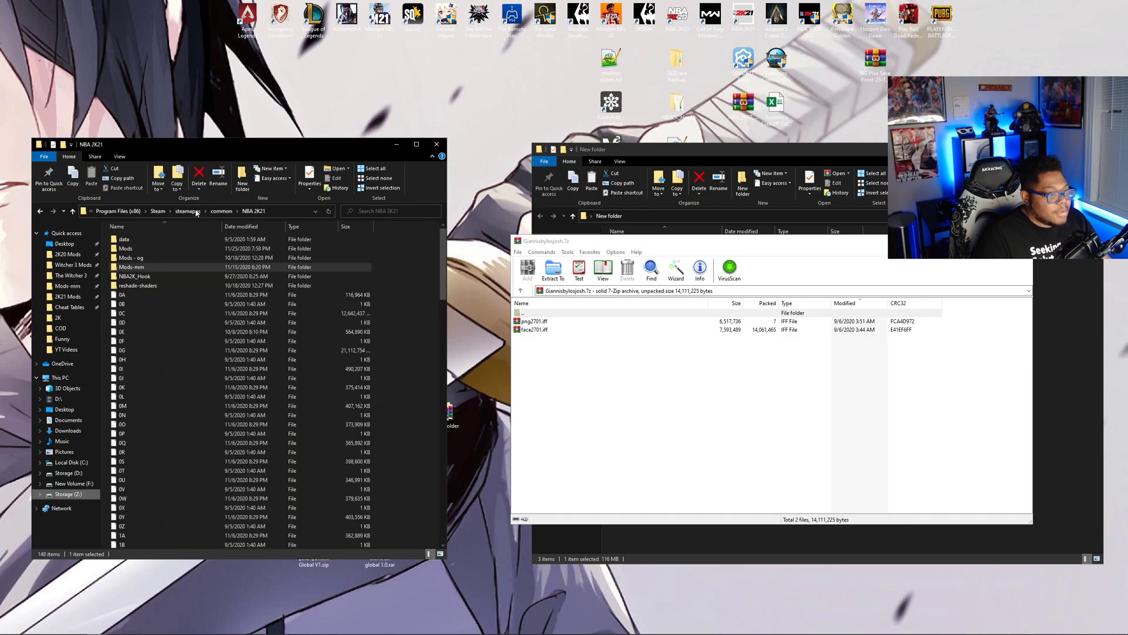
{"action": "double_click", "coordinate": [125, 249]}
Extract face2701.iff and png2701.iff into the Mods folder, then close WinRAR.
{"action": "left_click", "coordinate": [553, 329]}
{"action": "key", "text": "ctrl+a"}
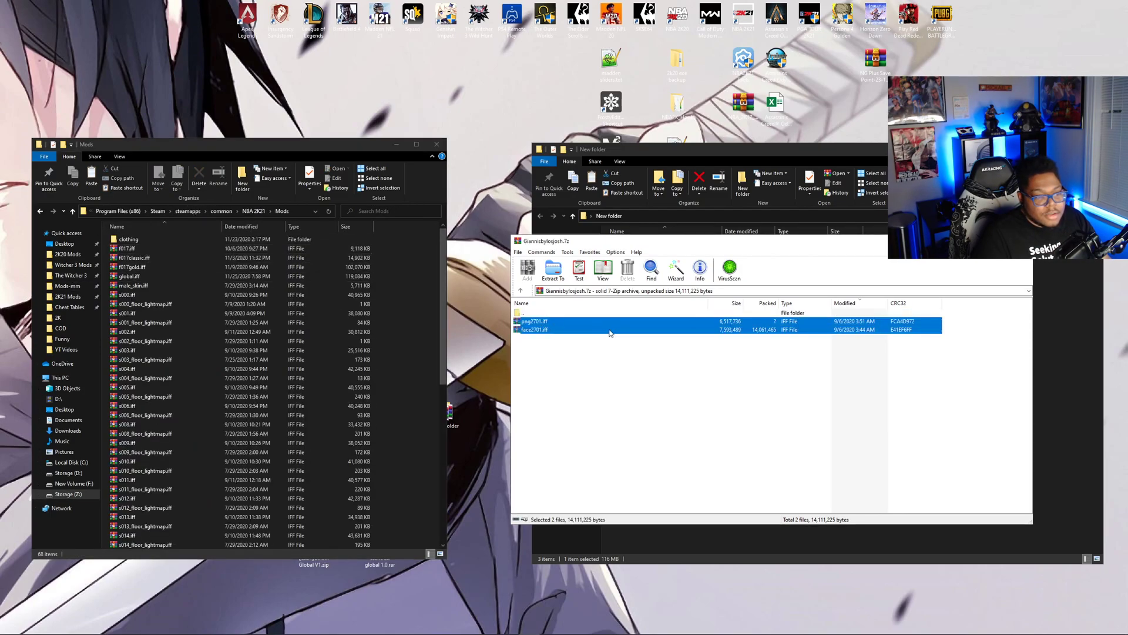
{"action": "left_click_drag", "start_coordinate": [506, 324], "coordinate": [397, 326]}
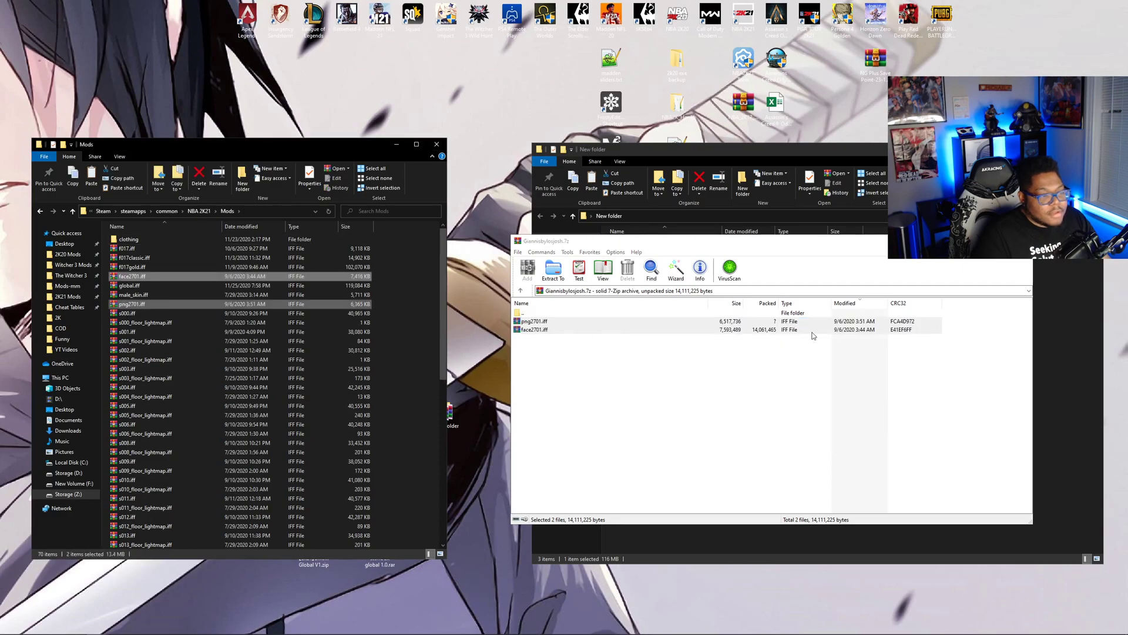
{"action": "key", "text": "alt+F4"}
Close the Mods and New folder windows, launch NBA 2K21 from the desktop, and shift it left.
{"action": "left_click", "coordinate": [436, 144]}
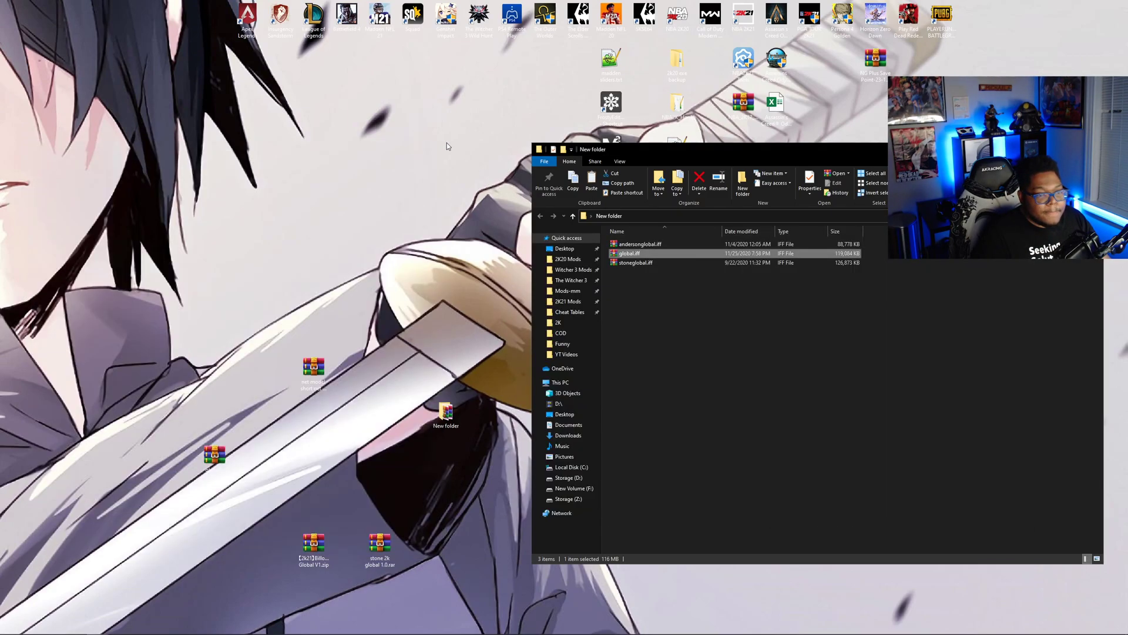
{"action": "left_click", "coordinate": [851, 396]}
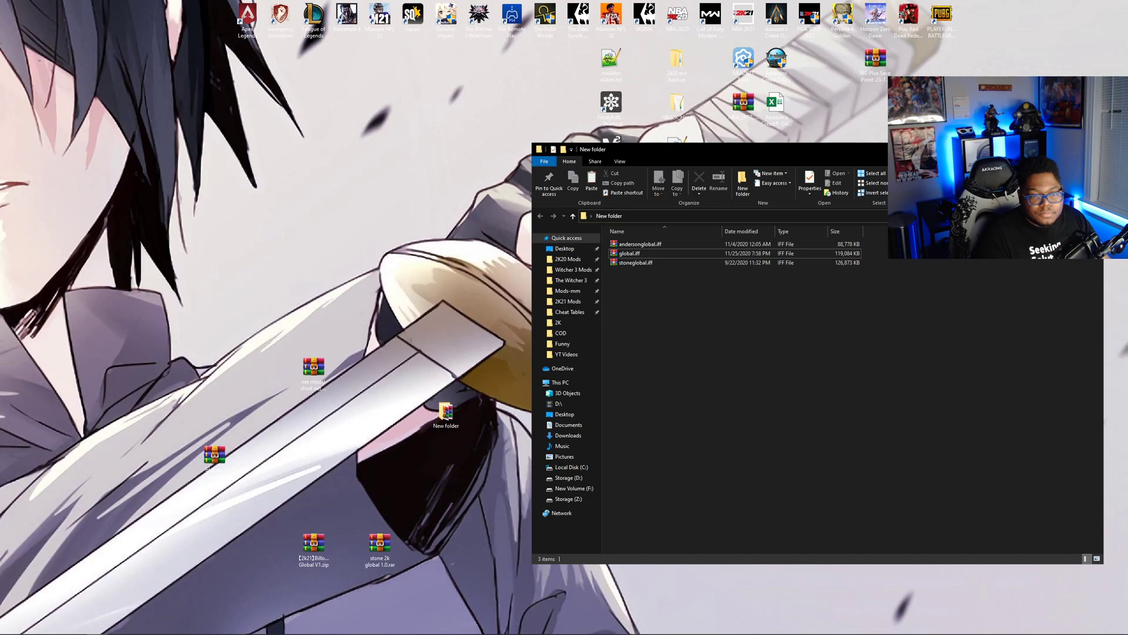
{"action": "key", "text": "alt+F4"}
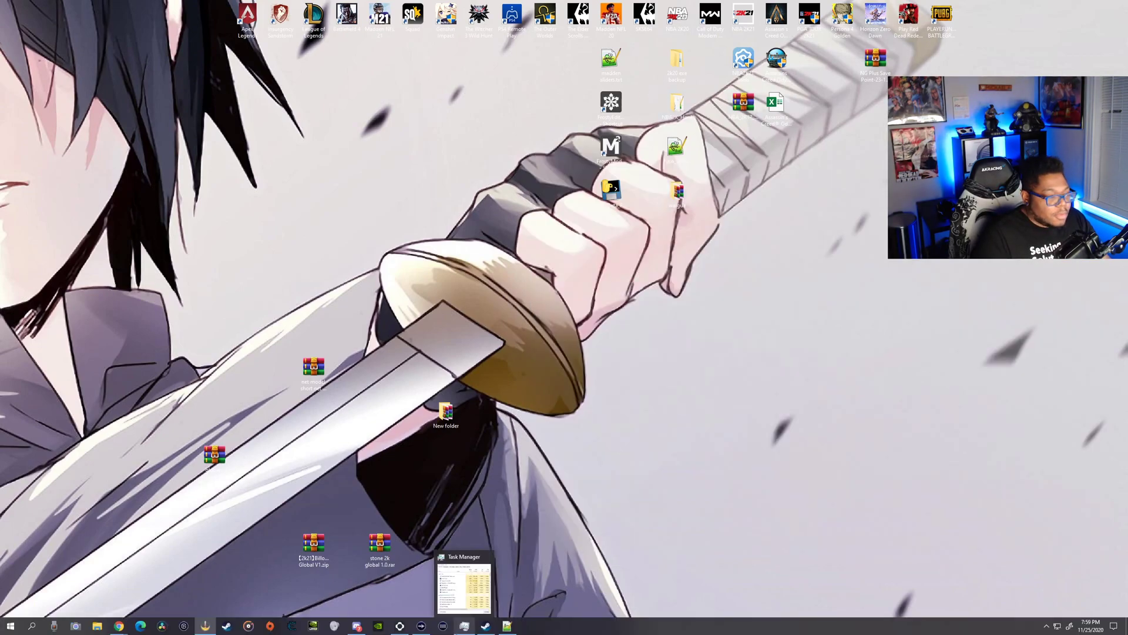
{"action": "double_click", "coordinate": [756, 29]}
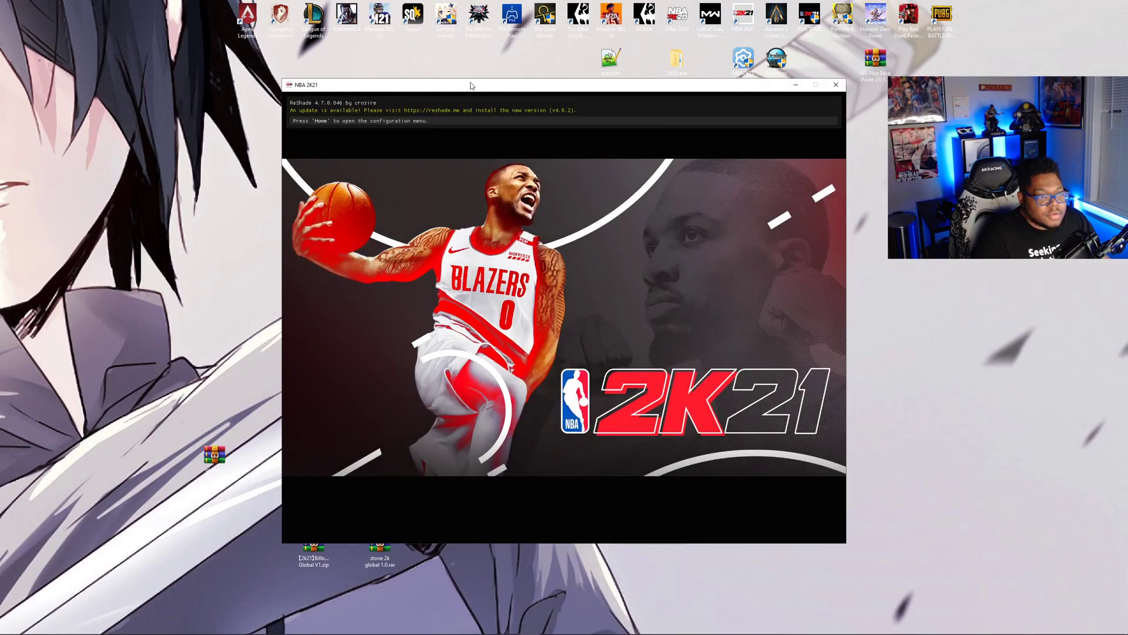
{"action": "left_click_drag", "start_coordinate": [470, 85], "coordinate": [409, 88]}
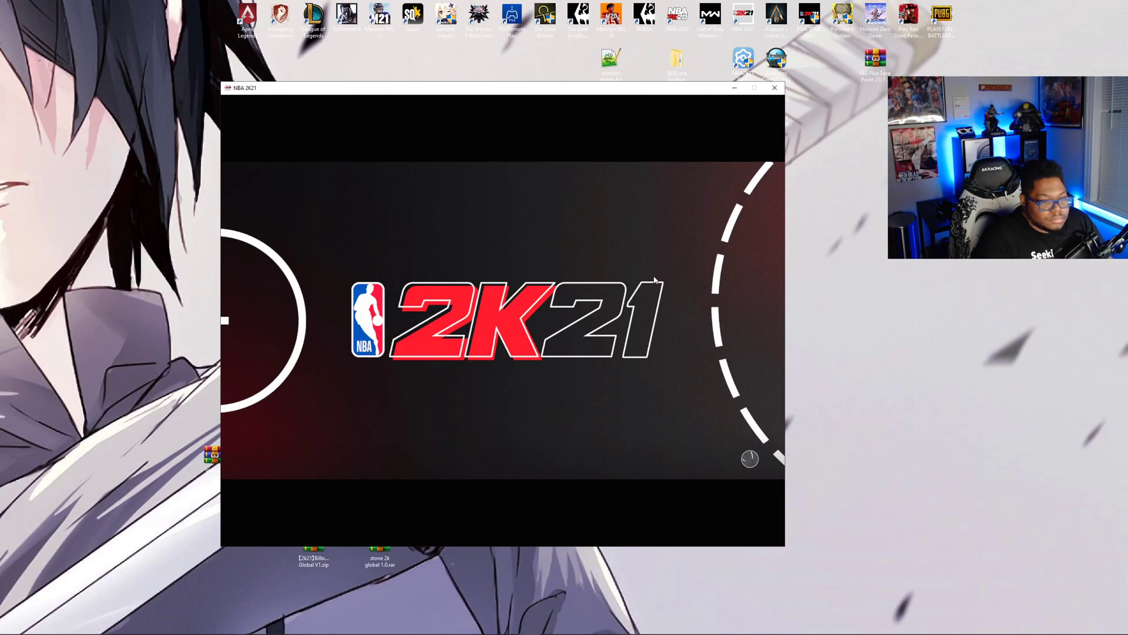
Go to Features > Create Roster and pick the NBA roster type.
{"action": "key", "text": "Right"}
{"action": "key", "text": "Right"}
{"action": "key", "text": "Right"}
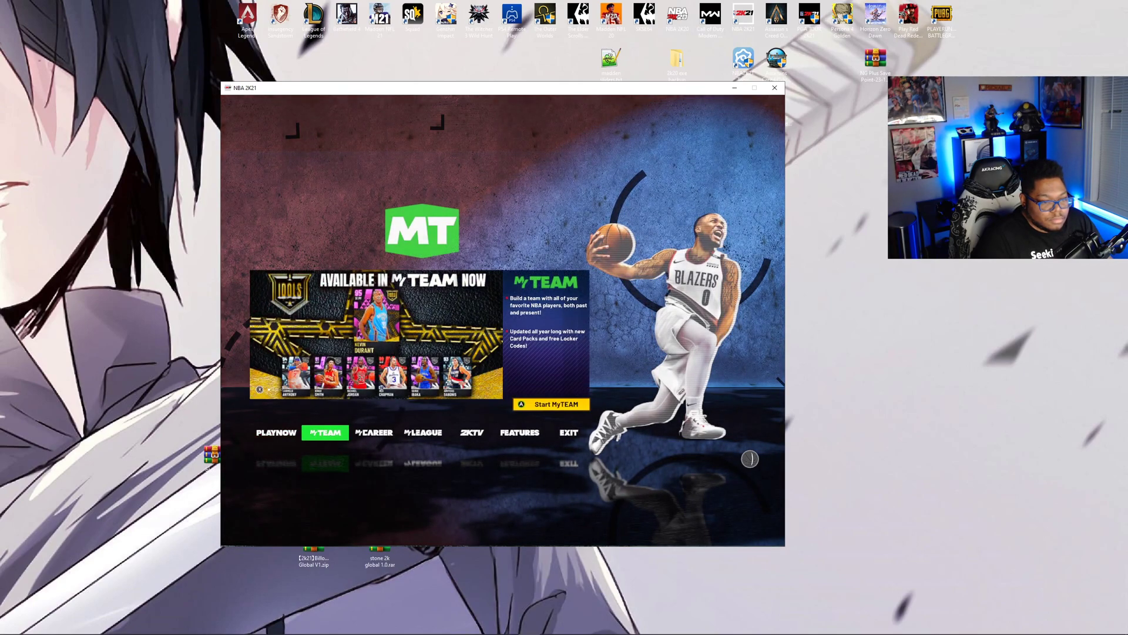
{"action": "key", "text": "Return"}
{"action": "key", "text": "Right"}
{"action": "key", "text": "Right"}
{"action": "key", "text": "Right"}
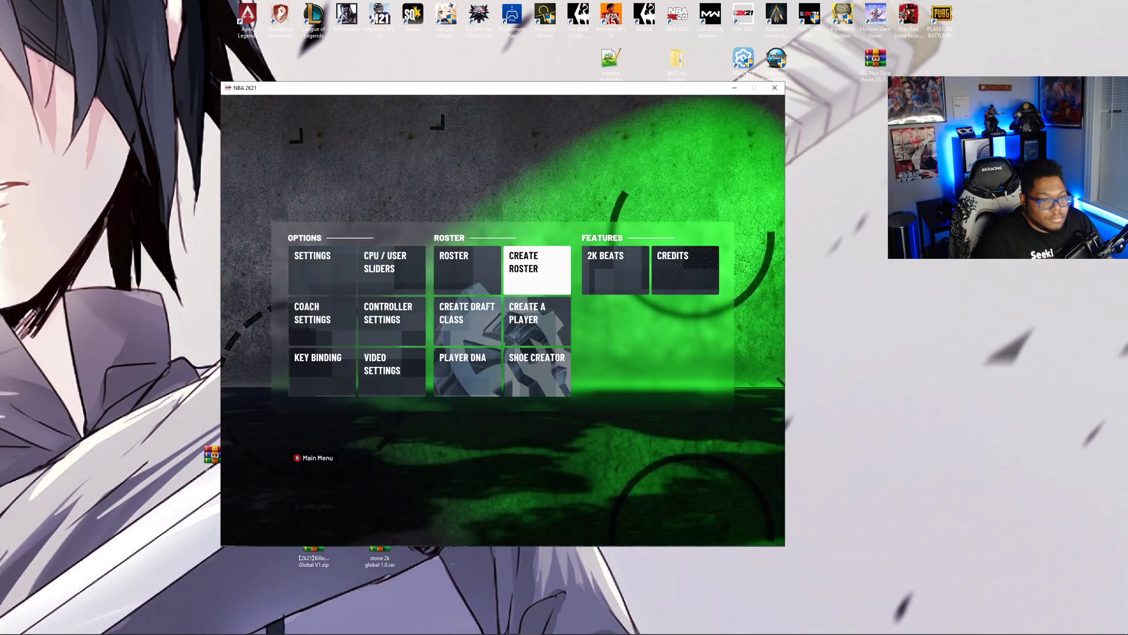
{"action": "key", "text": "Return"}
{"action": "key", "text": "Return"}
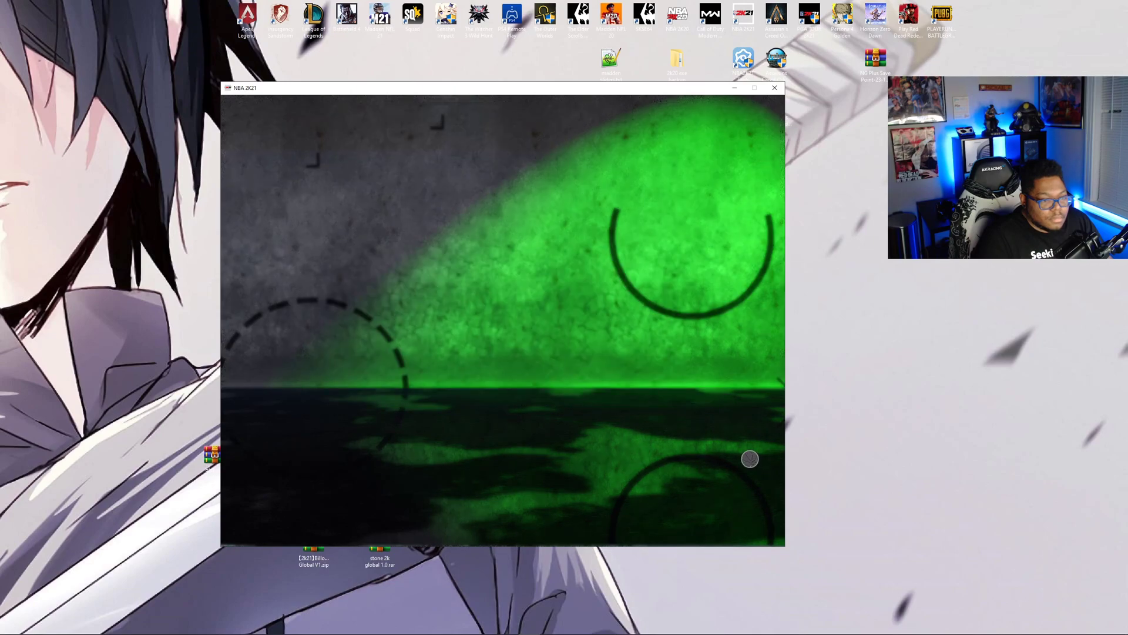
Open the official roster and view the Bucks' number 34 upper body accessories.
{"action": "key", "text": "Return"}
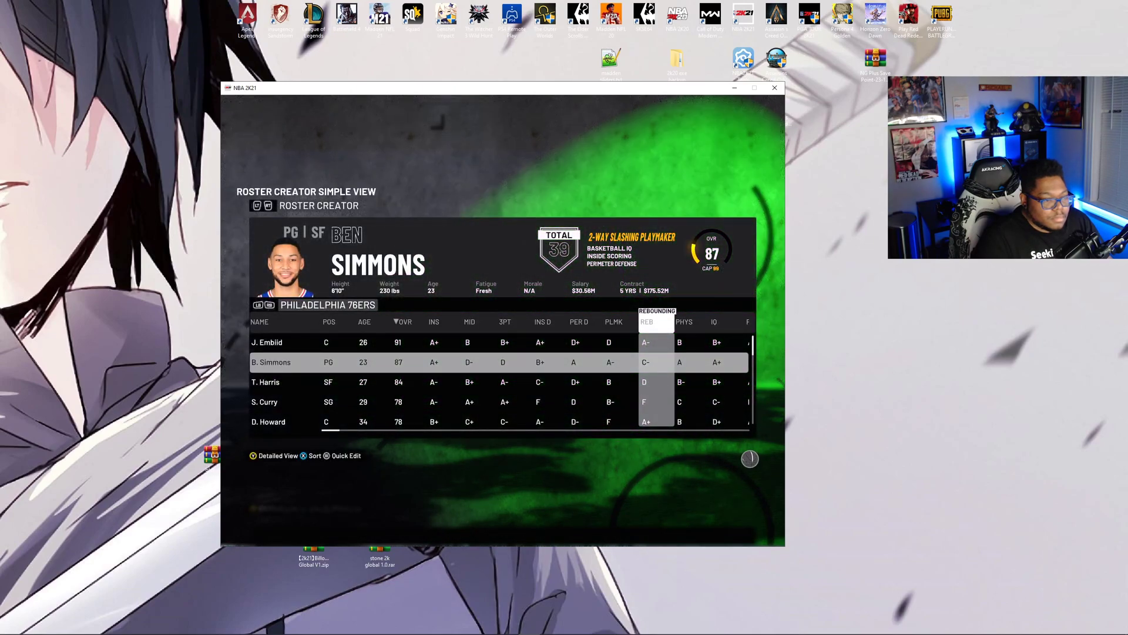
{"action": "key", "text": "q"}
{"action": "key", "text": "Up"}
{"action": "key", "text": "Return"}
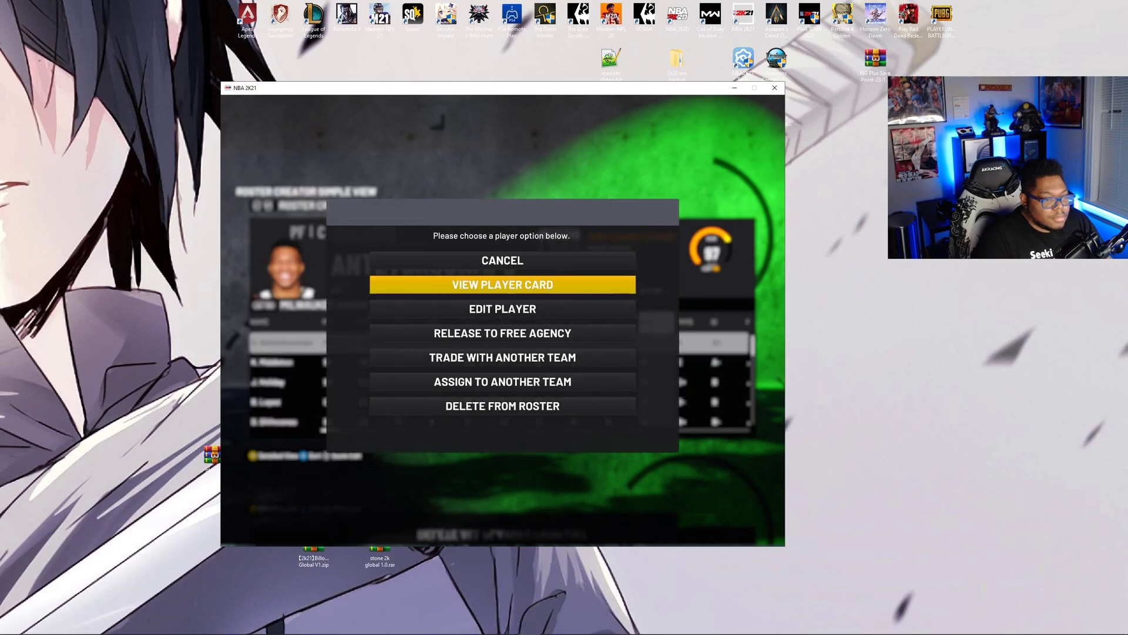
{"action": "key", "text": "Down"}
{"action": "key", "text": "Return"}
{"action": "key", "text": "Down"}
{"action": "key", "text": "Down"}
{"action": "key", "text": "Down"}
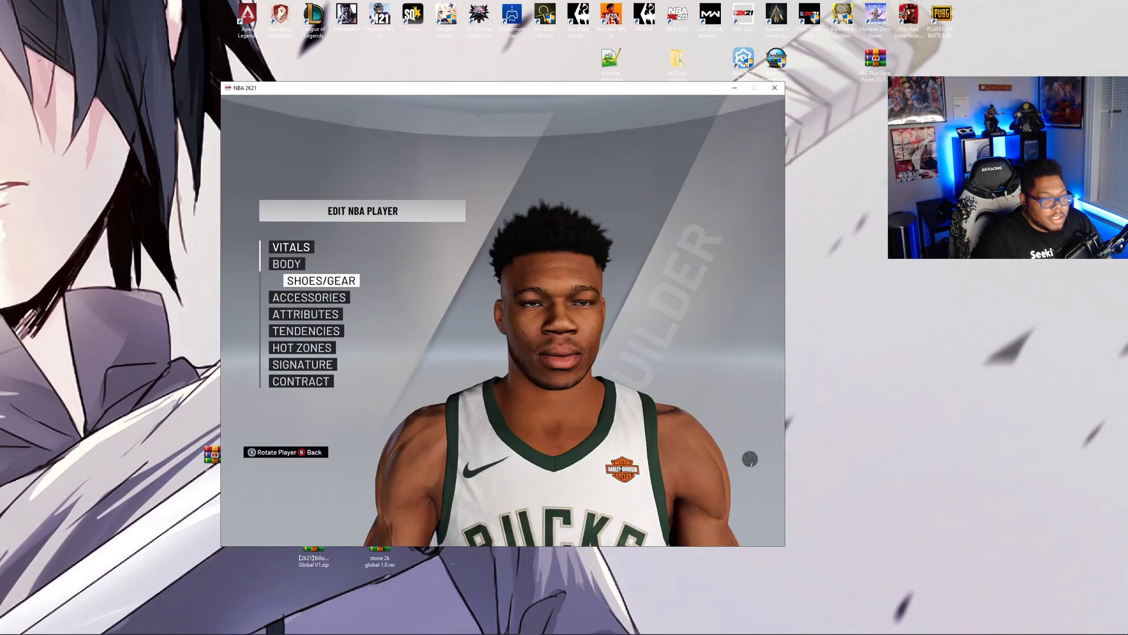
{"action": "key", "text": "Return"}
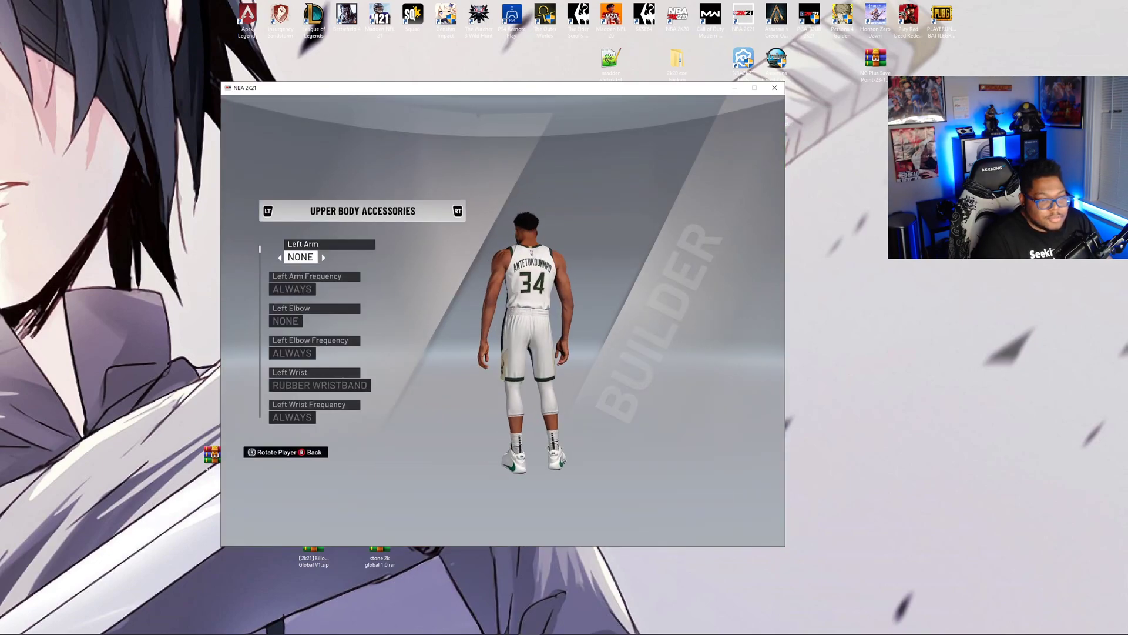
{"action": "key", "text": "Escape"}
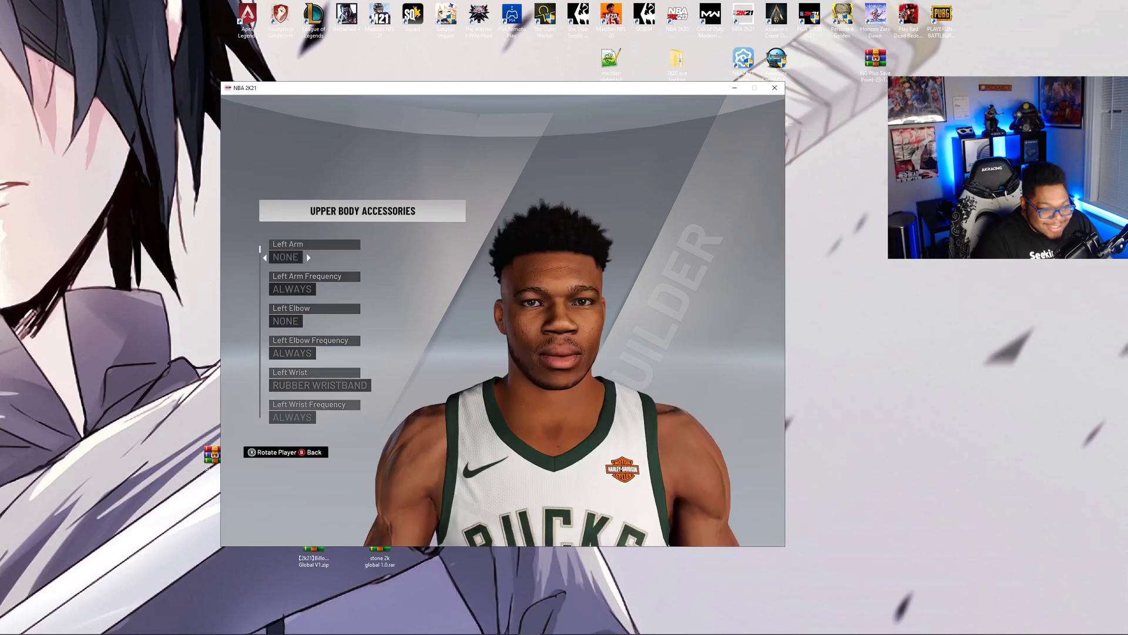
{"action": "key", "text": "Down"}
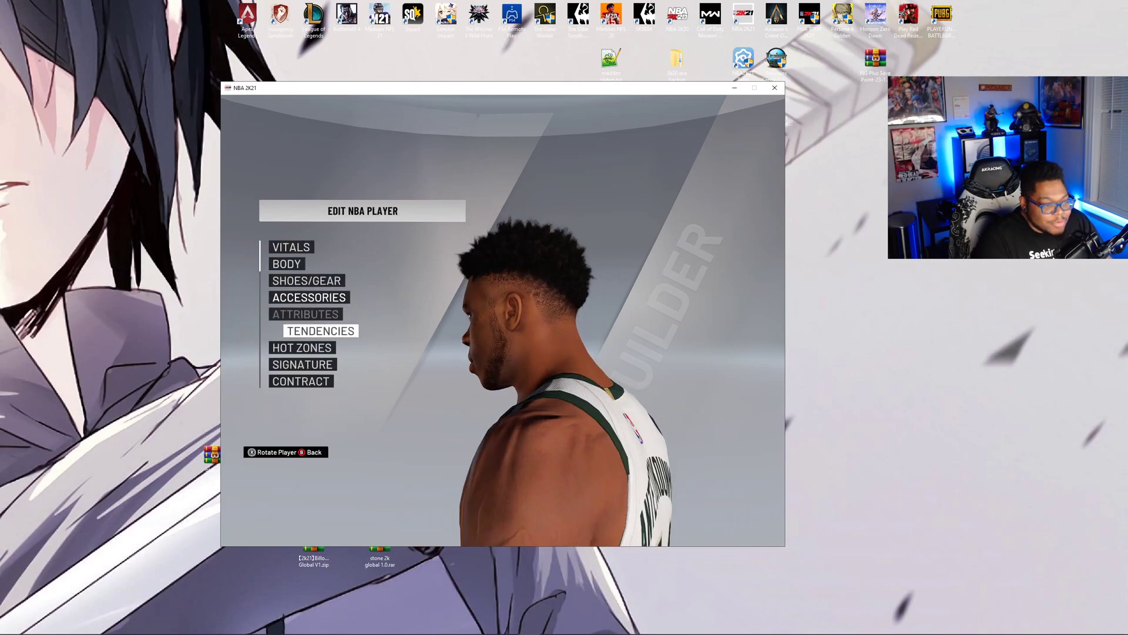
{"action": "key", "text": "Up"}
{"action": "key", "text": "Up"}
{"action": "key", "text": "Return"}
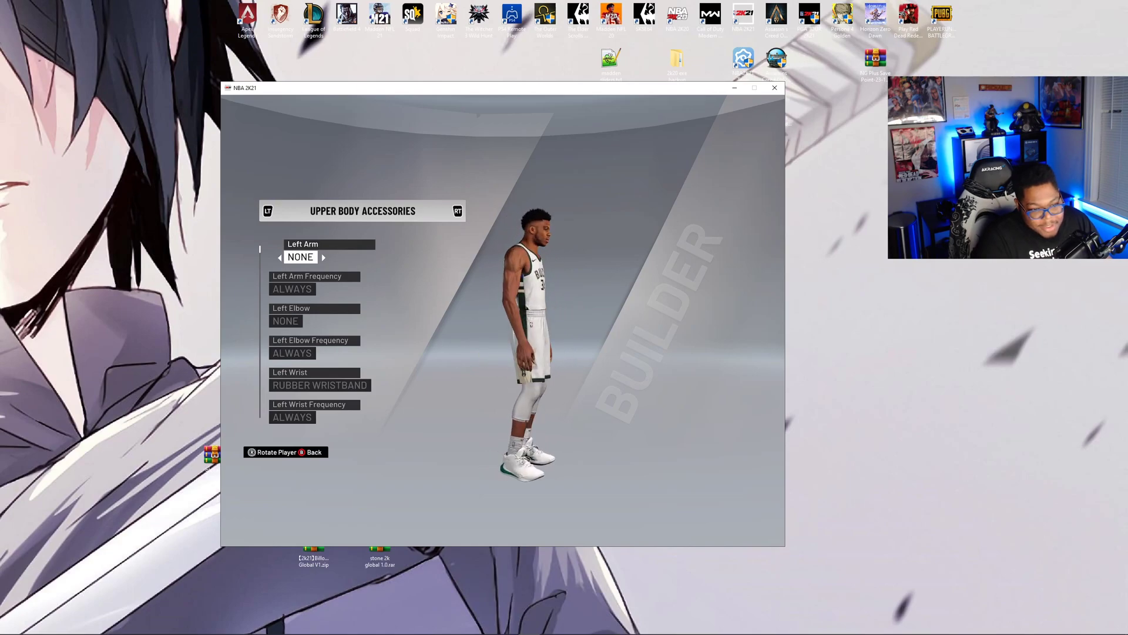
{"action": "key", "text": "Escape"}
{"action": "key", "text": "Escape"}
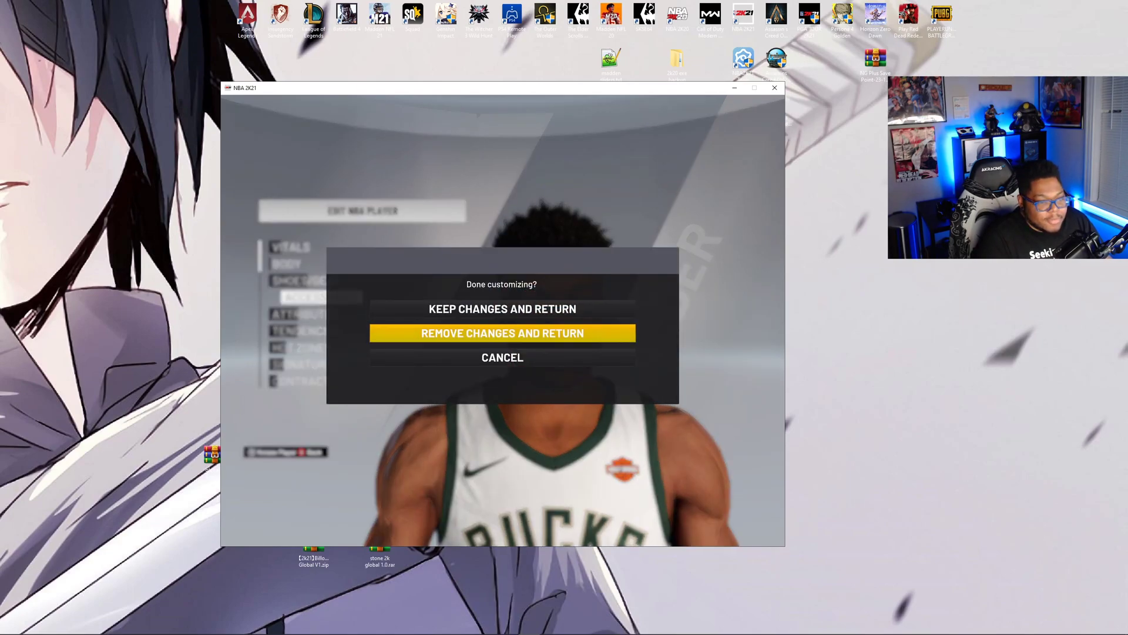
{"action": "key", "text": "Return"}
View the 76ers' number 12 accessories, confirm the save choice, and leave the roster creator.
{"action": "key", "text": "e"}
{"action": "key", "text": "Down"}
{"action": "key", "text": "Down"}
{"action": "key", "text": "Down"}
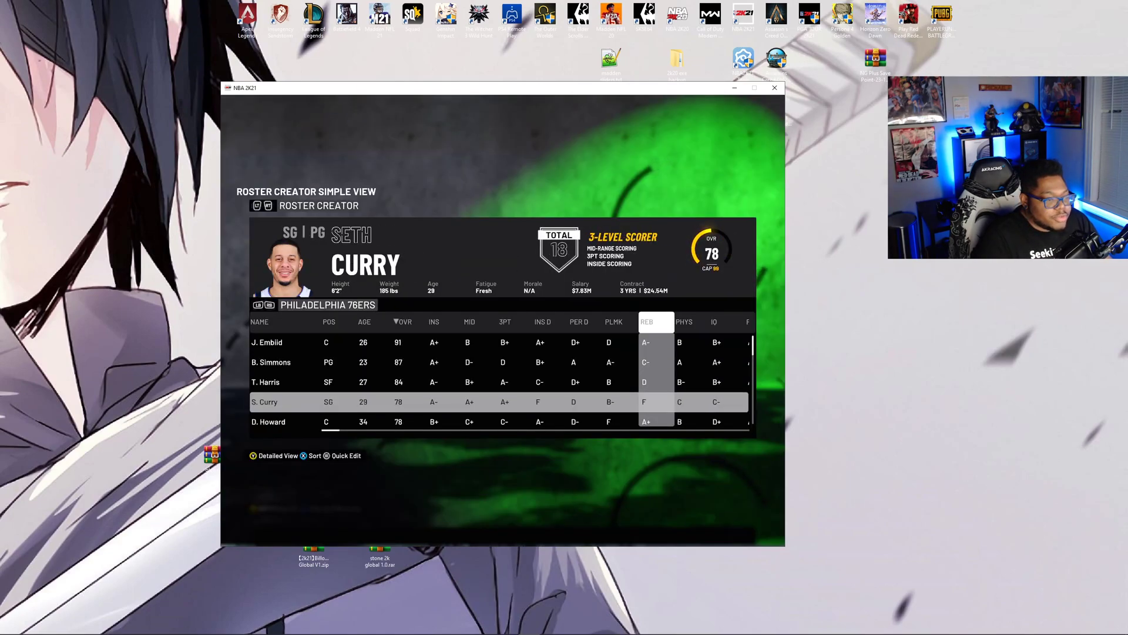
{"action": "key", "text": "Up"}
{"action": "key", "text": "Return"}
{"action": "key", "text": "Down"}
{"action": "key", "text": "Down"}
{"action": "key", "text": "Return"}
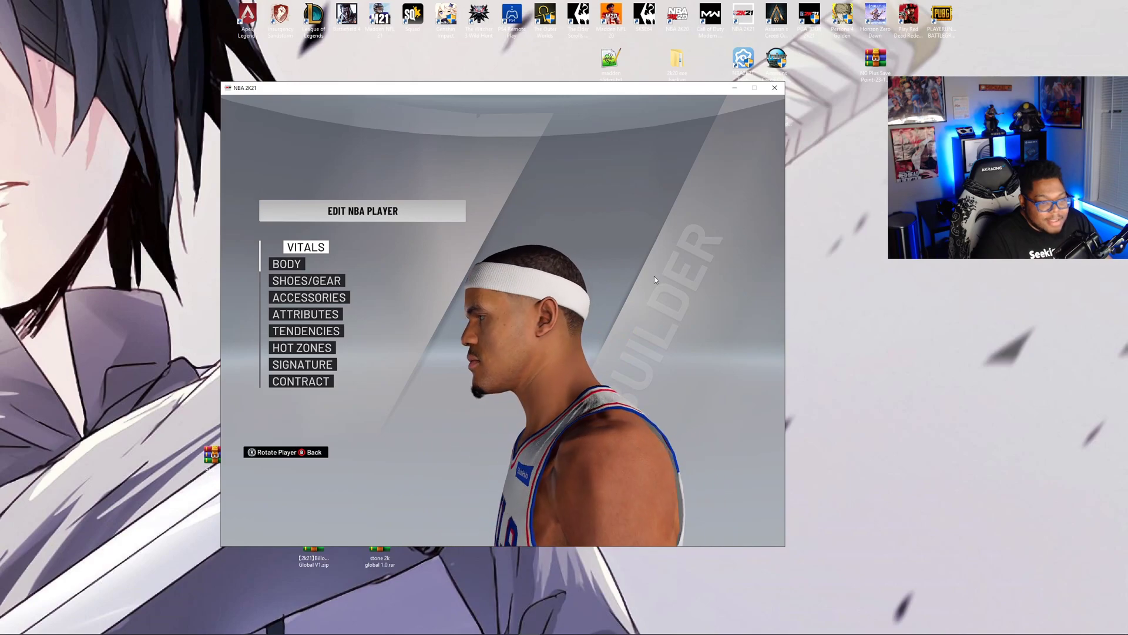
{"action": "key", "text": "Down"}
{"action": "key", "text": "Down"}
{"action": "key", "text": "Return"}
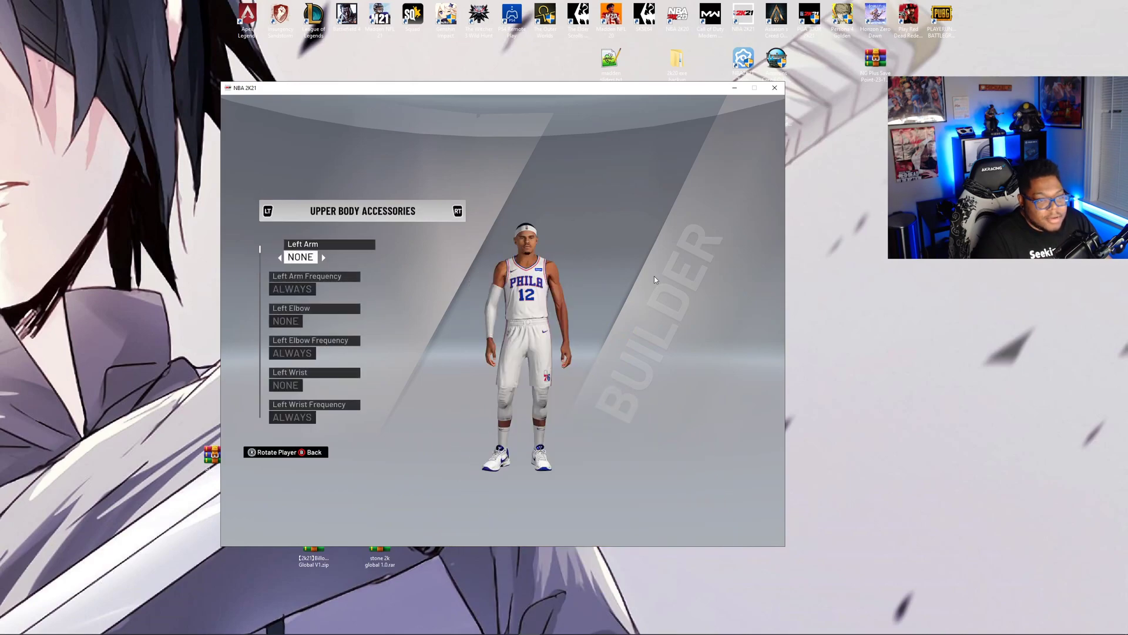
{"action": "key", "text": "Escape"}
{"action": "key", "text": "Escape"}
{"action": "key", "text": "Return"}
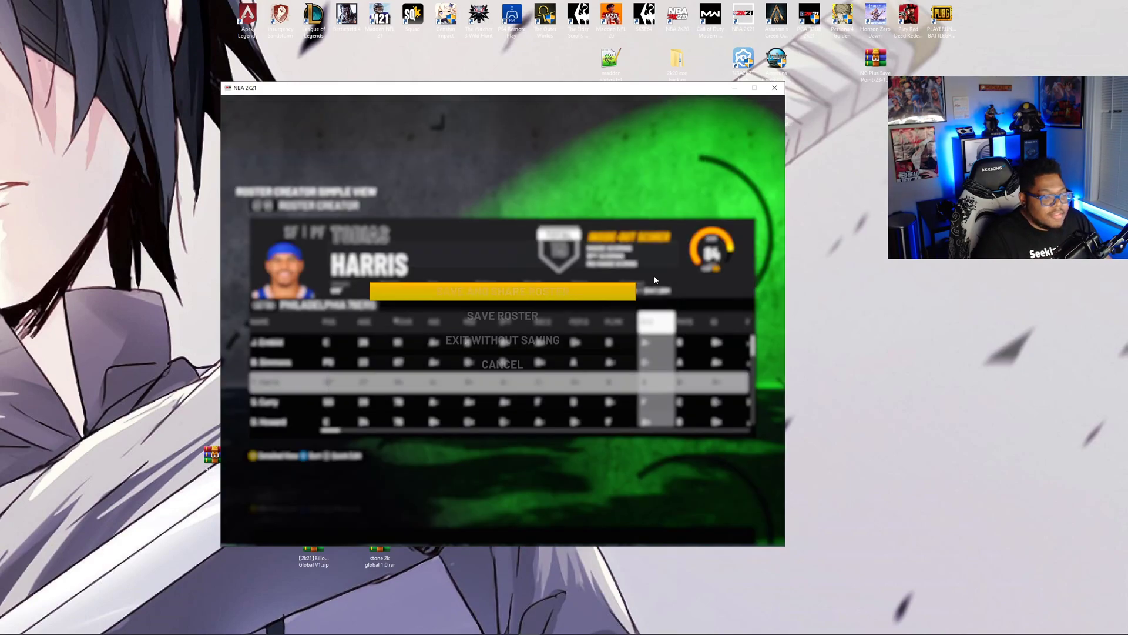
{"action": "key", "text": "Escape"}
{"action": "key", "text": "Return"}
{"action": "key", "text": "Escape"}
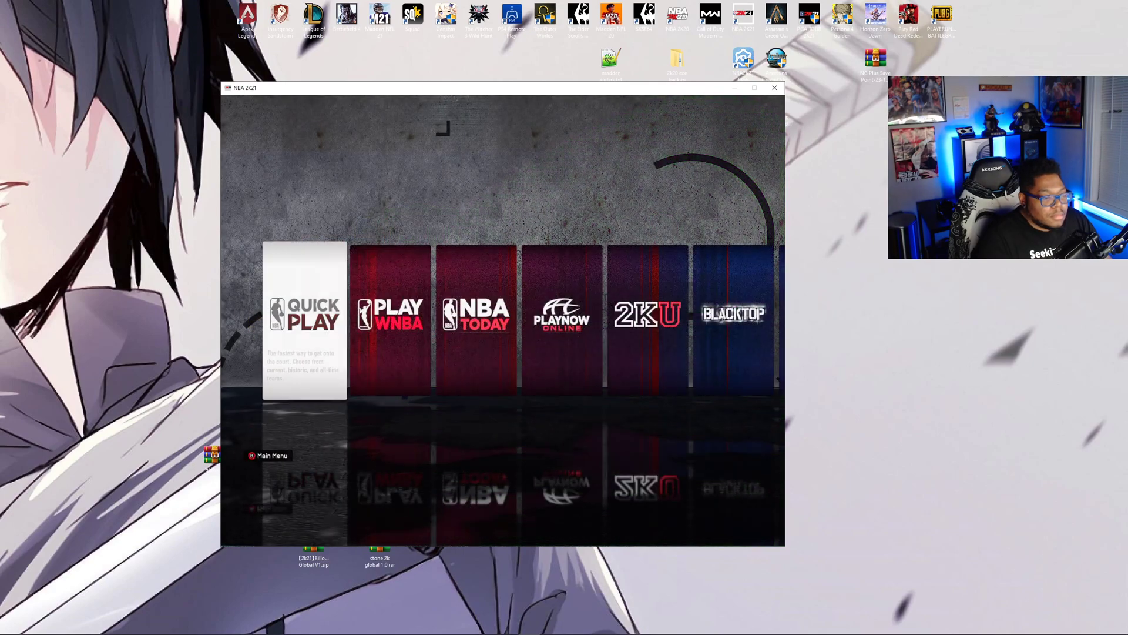
Start a Quick Play Heat at 76ers game, then pause it and open Instant Replay.
{"action": "key", "text": "Right"}
{"action": "key", "text": "Right"}
{"action": "key", "text": "Return"}
{"action": "key", "text": "Return"}
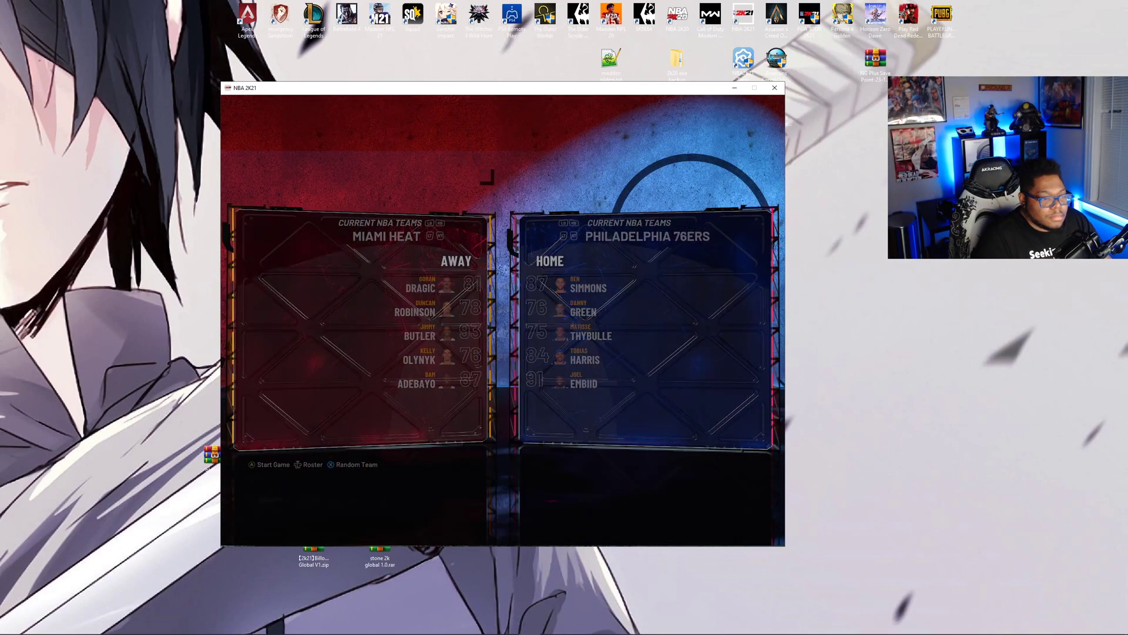
{"action": "key", "text": "Return"}
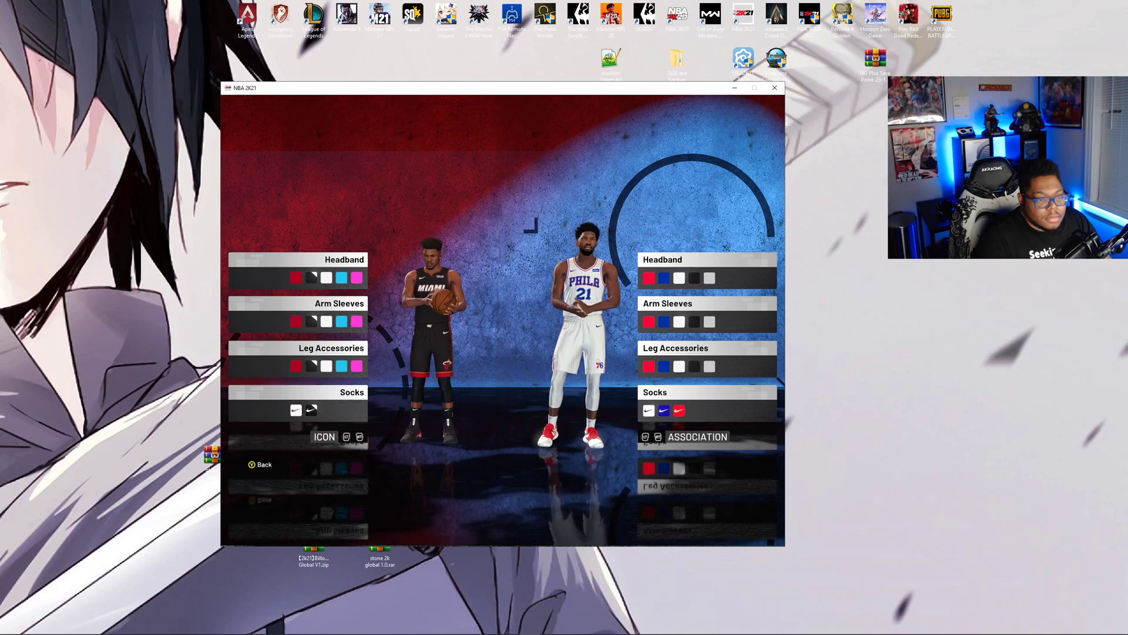
{"action": "key", "text": "Escape"}
{"action": "key", "text": "Return"}
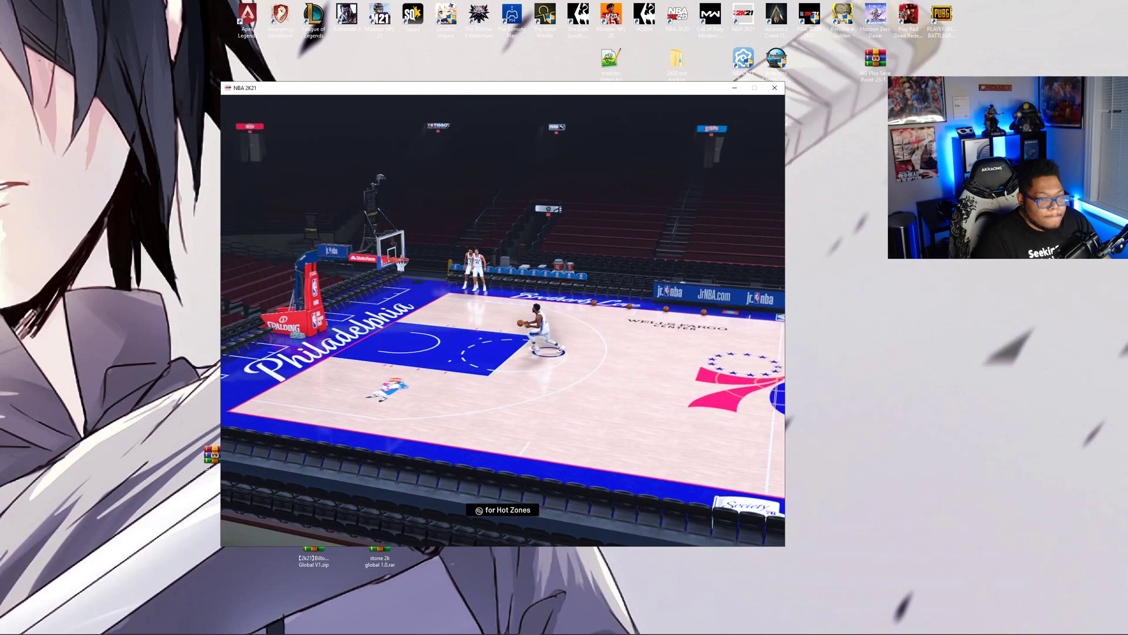
{"action": "key", "text": "Escape"}
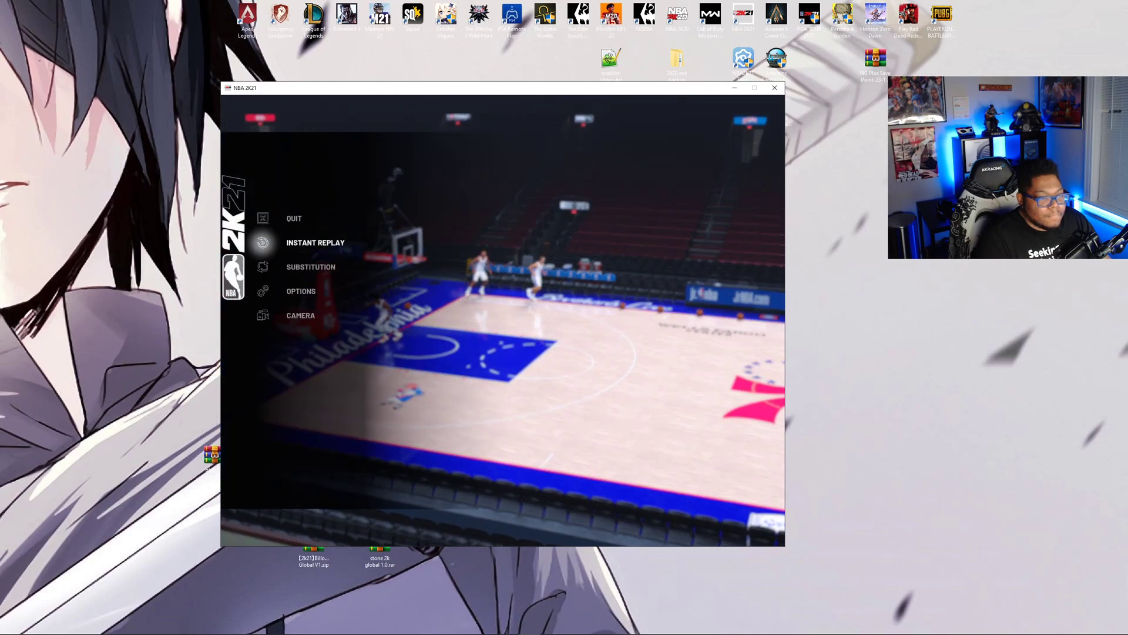
{"action": "key", "text": "Return"}
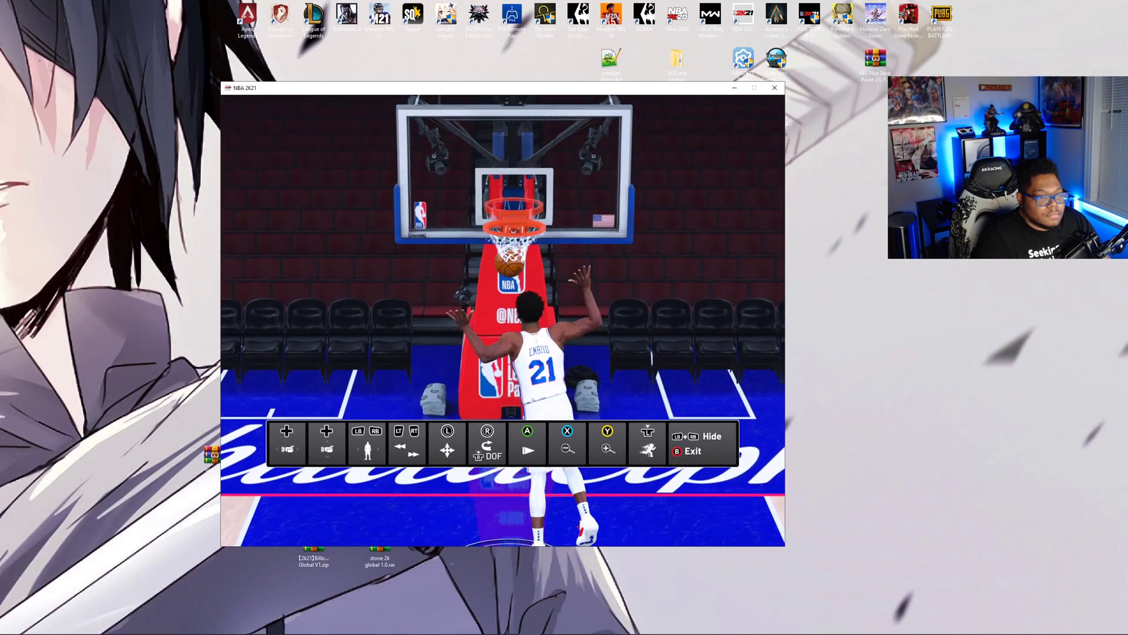